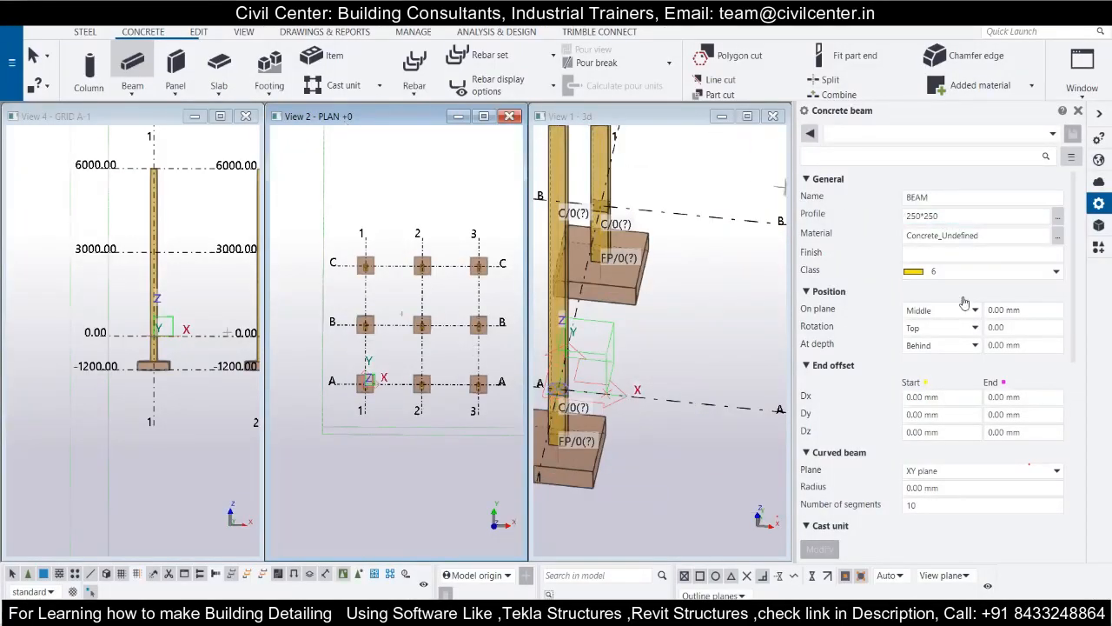
Place a 250*250 concrete beam along grid A from grid 1 to grid 2 at the 0.00 level.
scroll(963, 303, "down", 1)
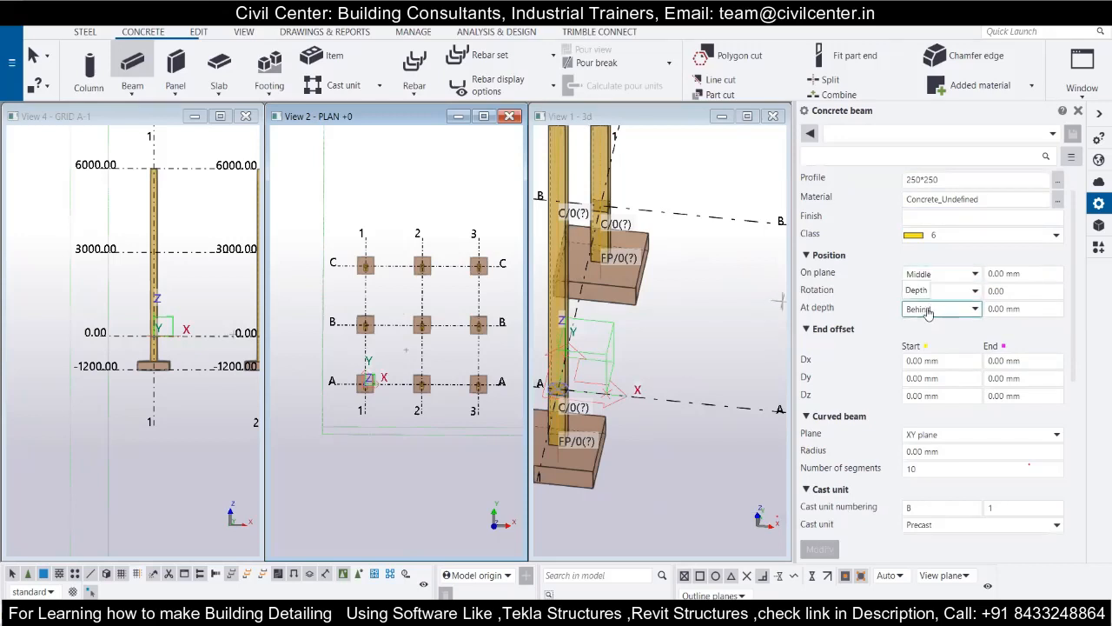
scroll(682, 363, "down", 2)
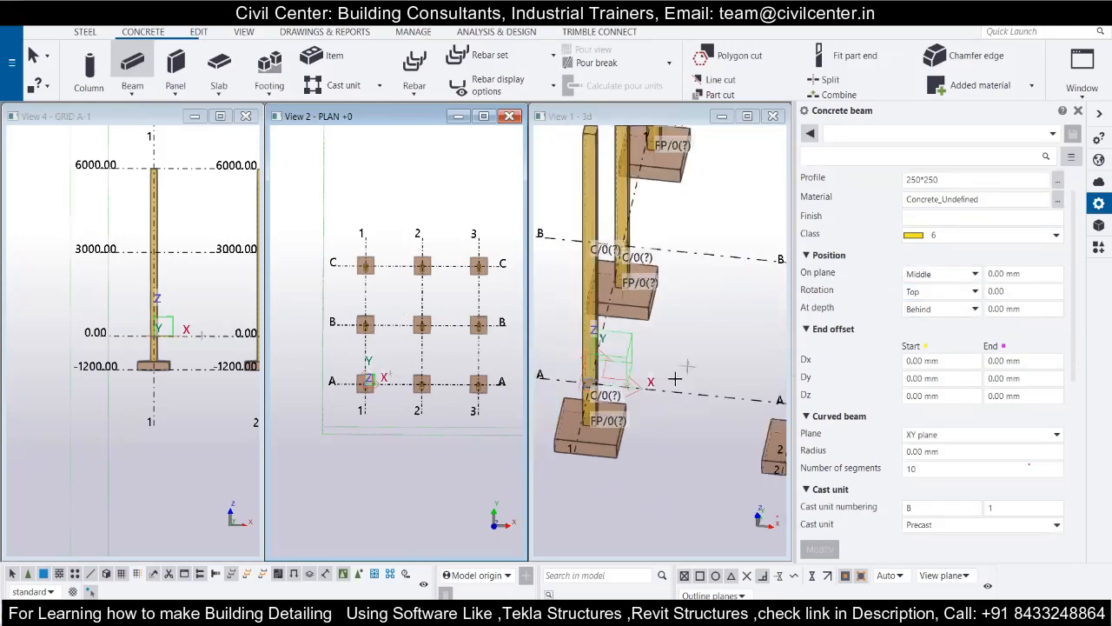
left_click(589, 383)
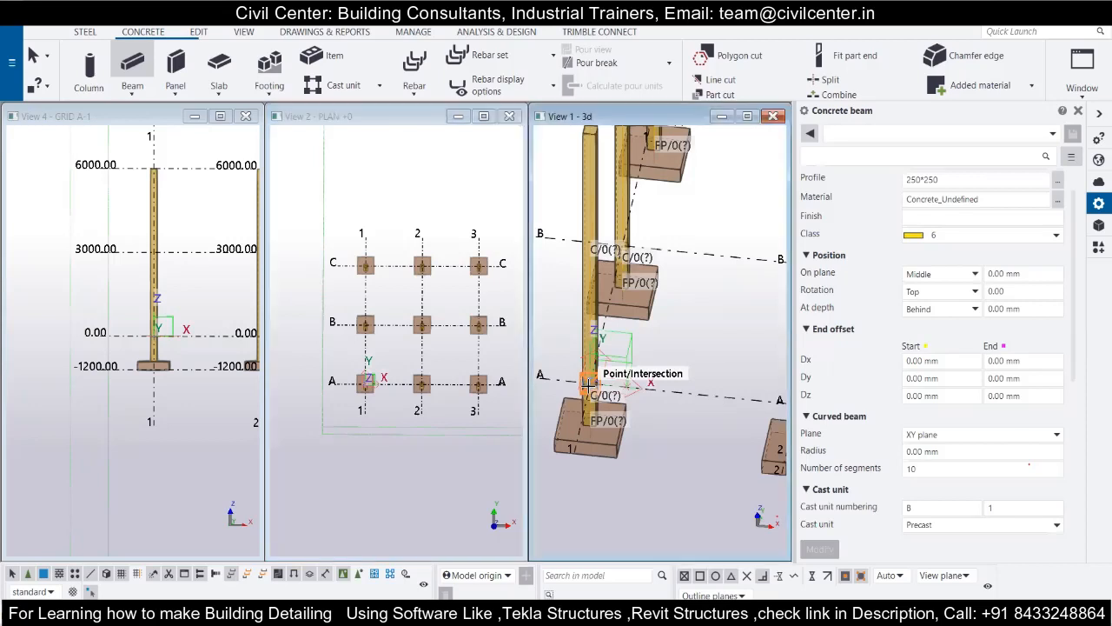
scroll(591, 382, "down", 1)
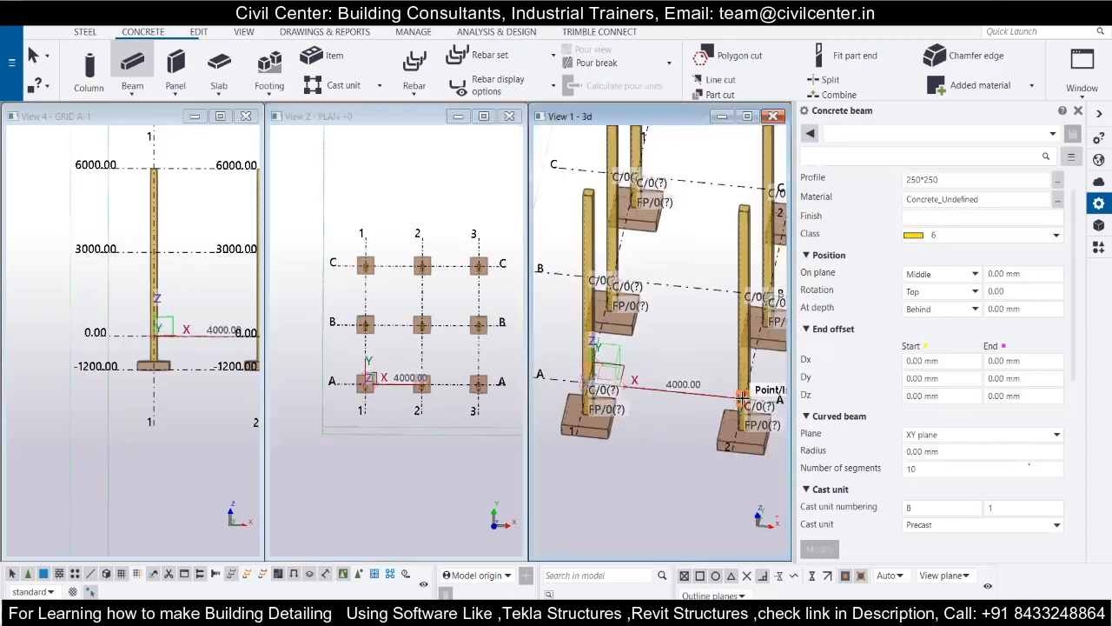
left_click(743, 400)
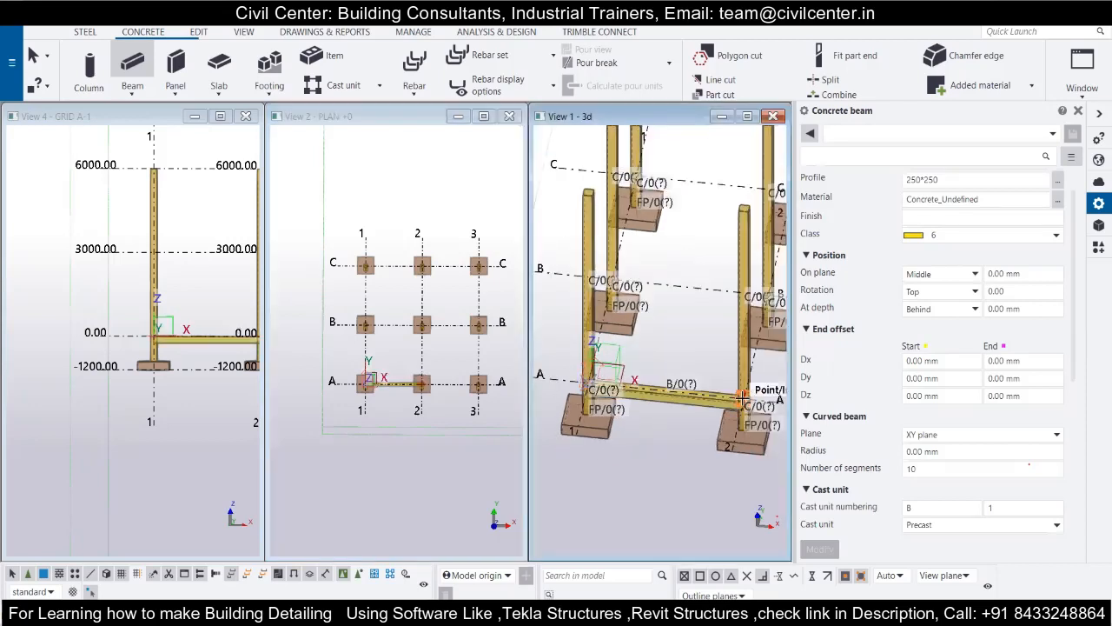
Restart the concrete beam command and place a beam along grid A from grid 2 to grid 3.
middle_click_drag(742, 395, 624, 355)
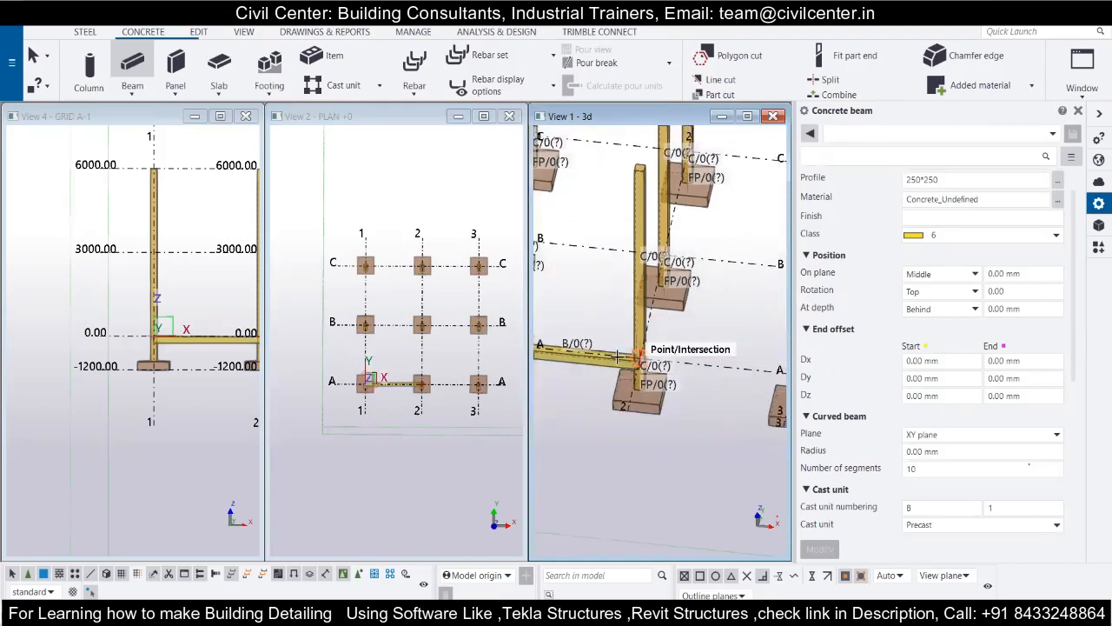
scroll(619, 358, "down", 3)
scroll(642, 383, "down", 1)
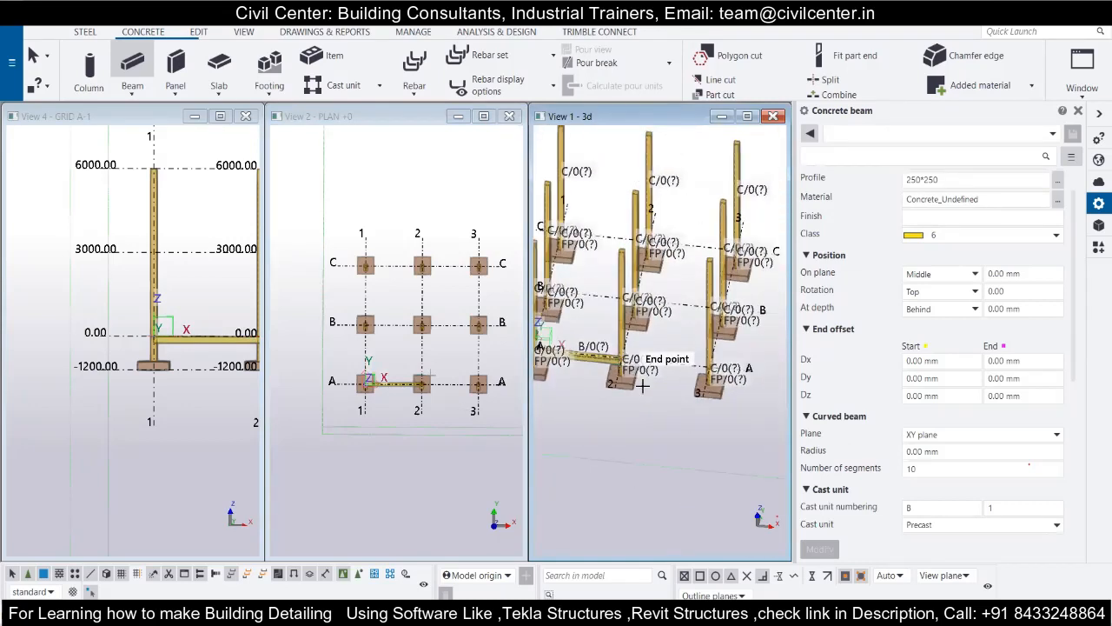
scroll(641, 385, "up", 1)
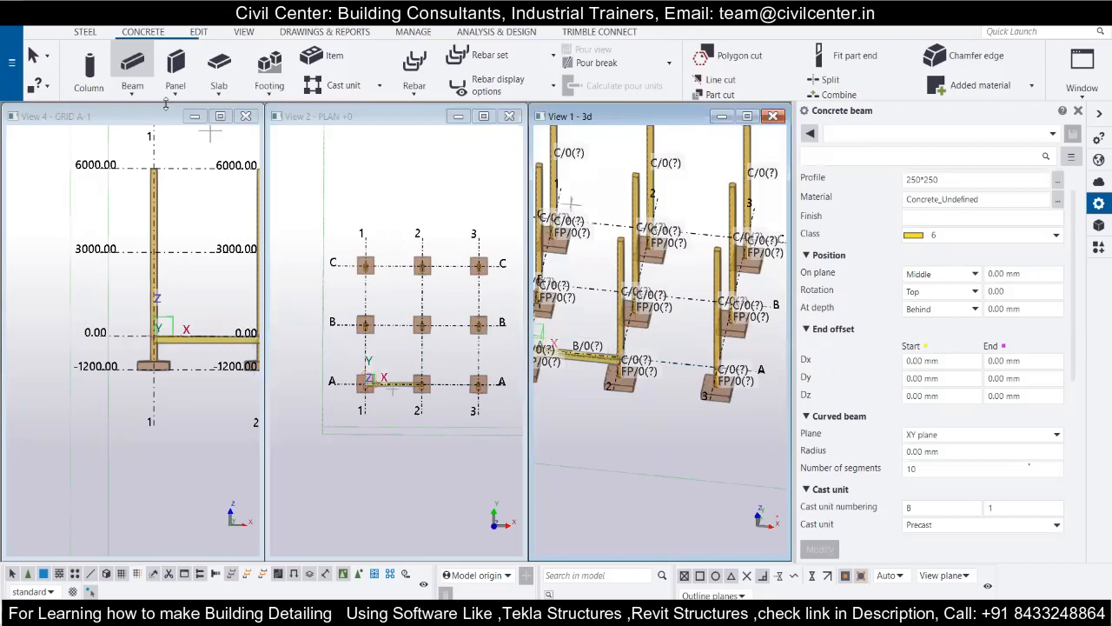
left_click(132, 92)
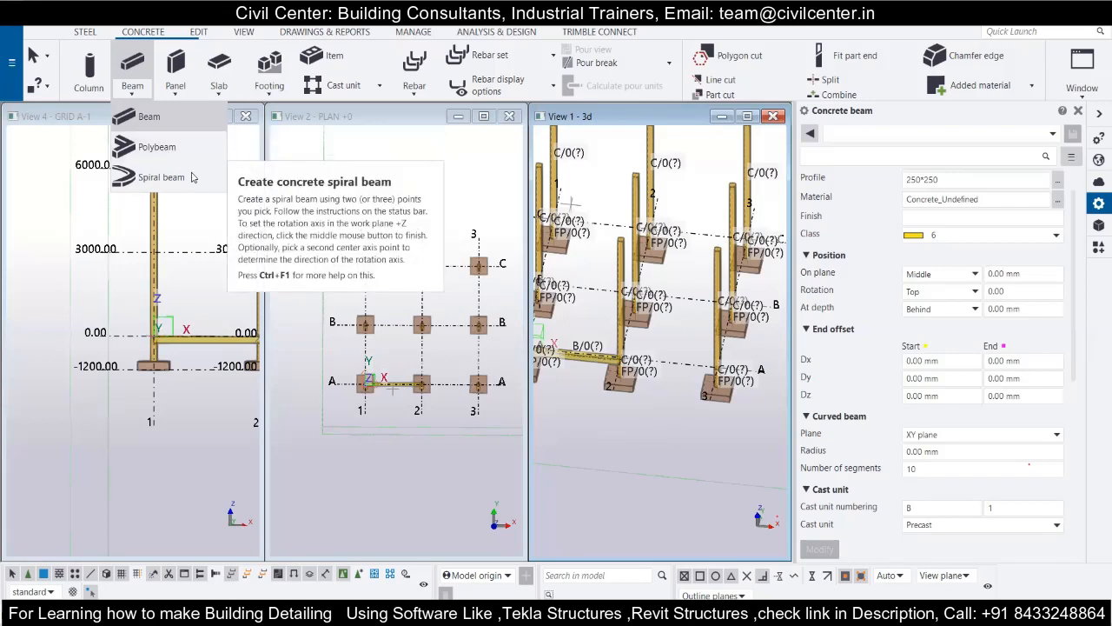
left_click(146, 116)
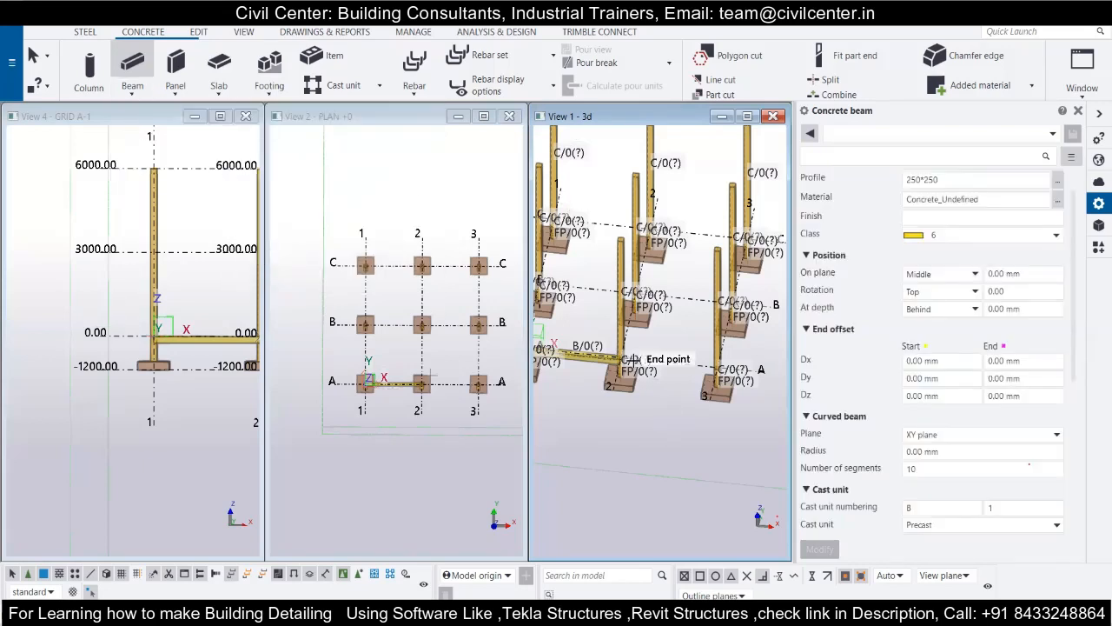
scroll(626, 355, "up", 2)
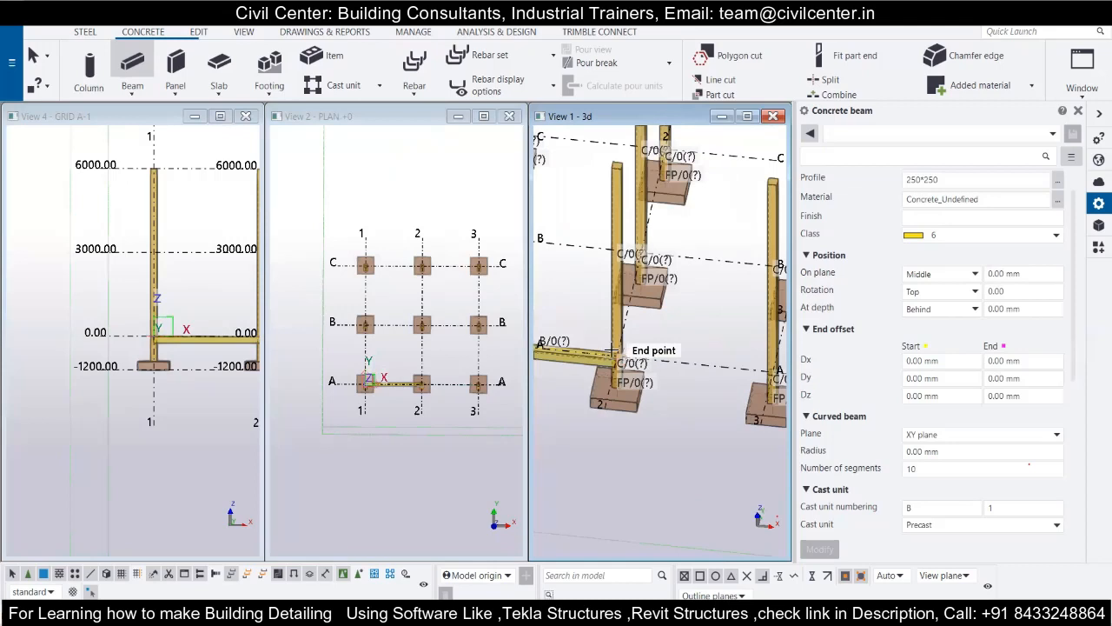
scroll(612, 350, "up", 2)
left_click(614, 352)
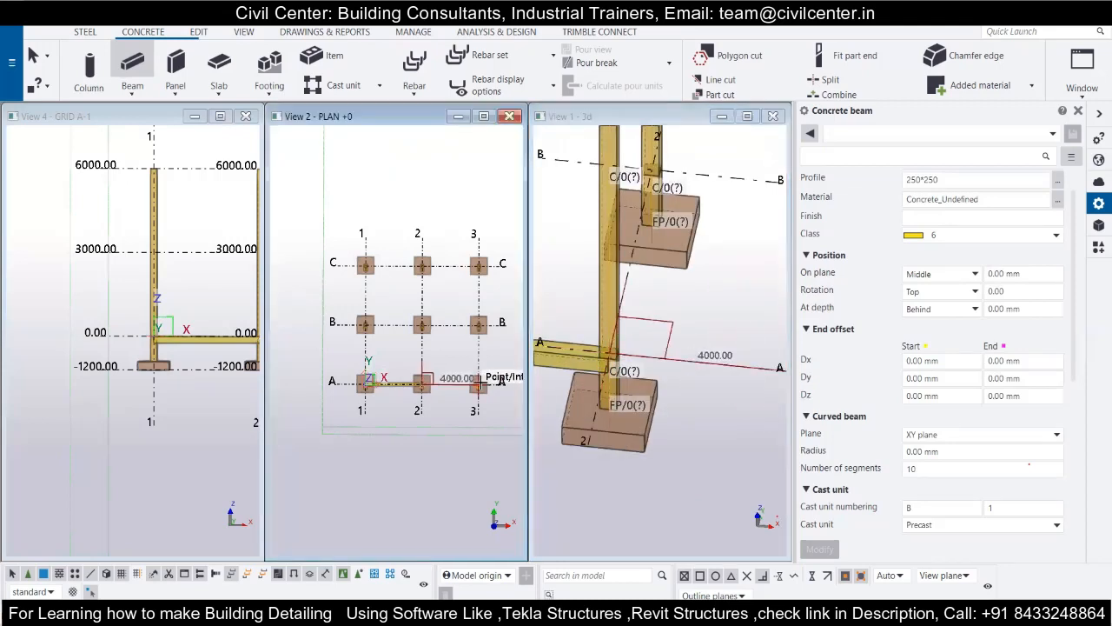
left_click(479, 382)
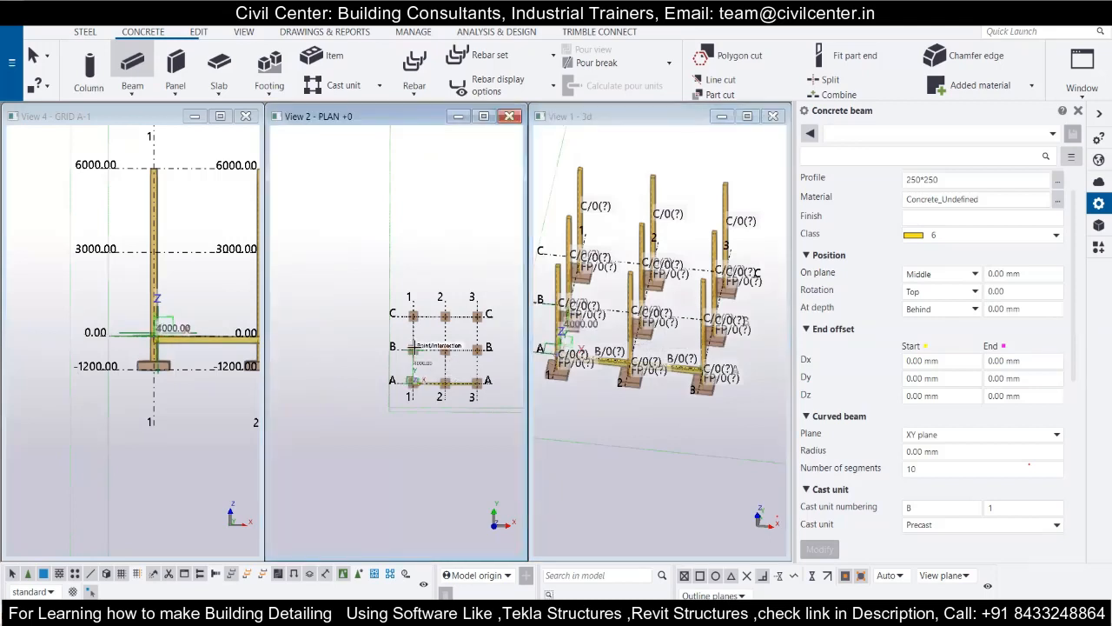
Place concrete beams between the columns along grids B and C, along grid 1, and on grid 3 from B to C.
scroll(409, 342, "up", 2)
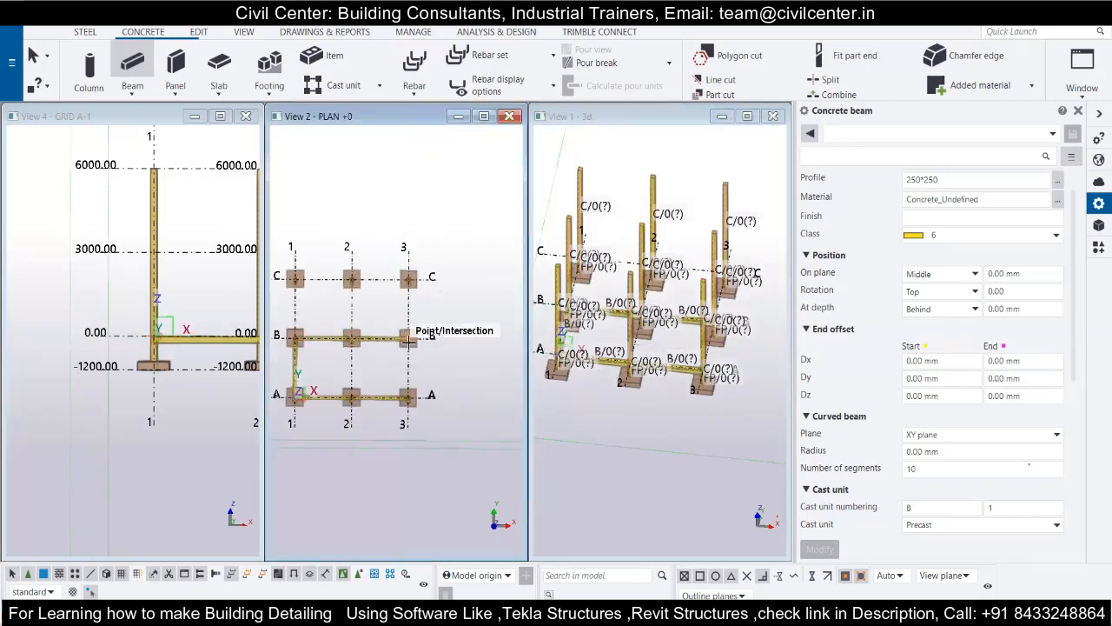
left_click(408, 341)
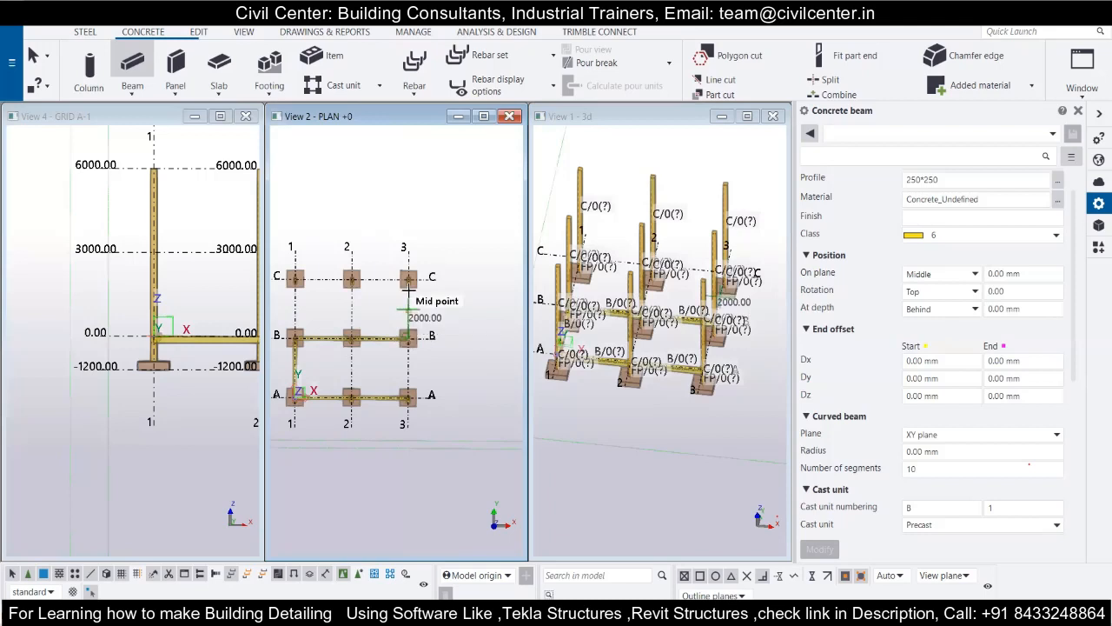
left_click(409, 278)
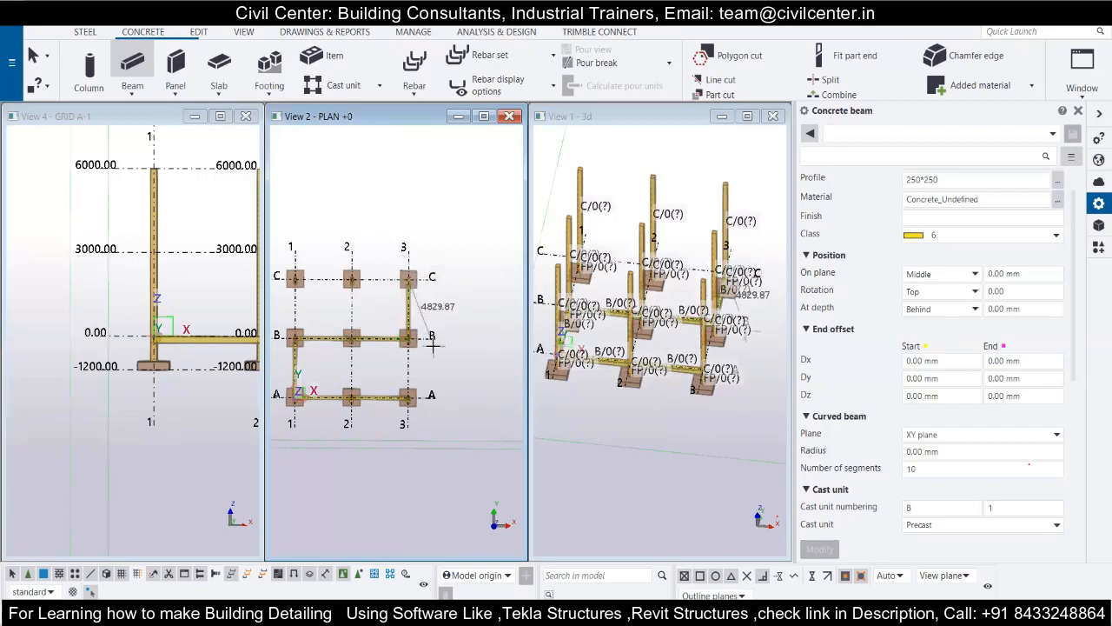
left_click(352, 278)
left_click(296, 278)
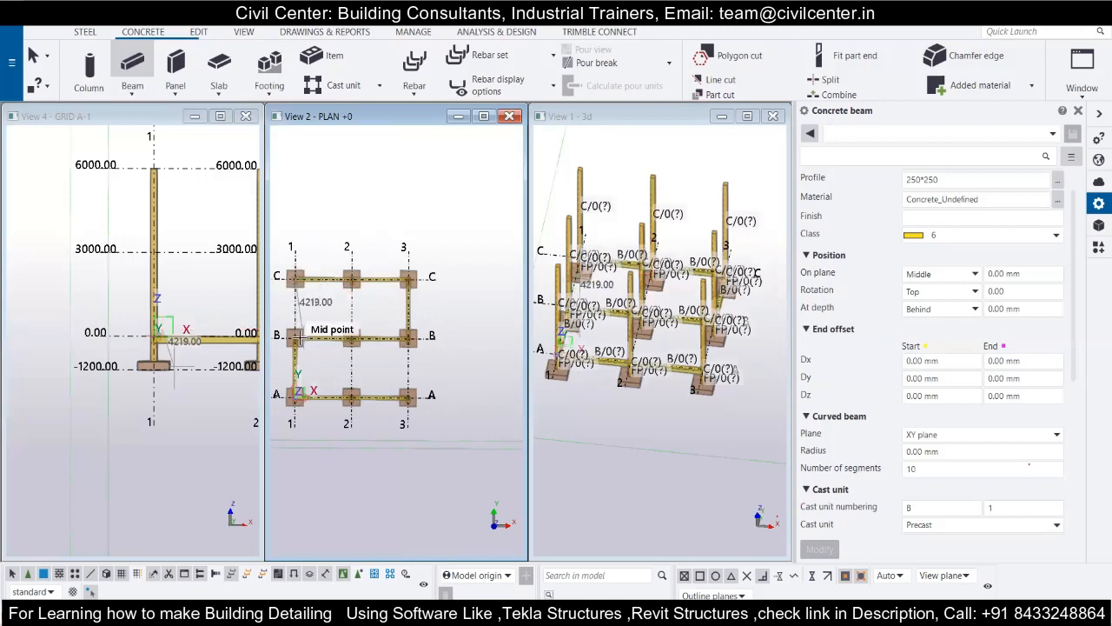
Place the remaining concrete beams along grid 2 from A to C and on grid 3 between A and B.
left_click(348, 394)
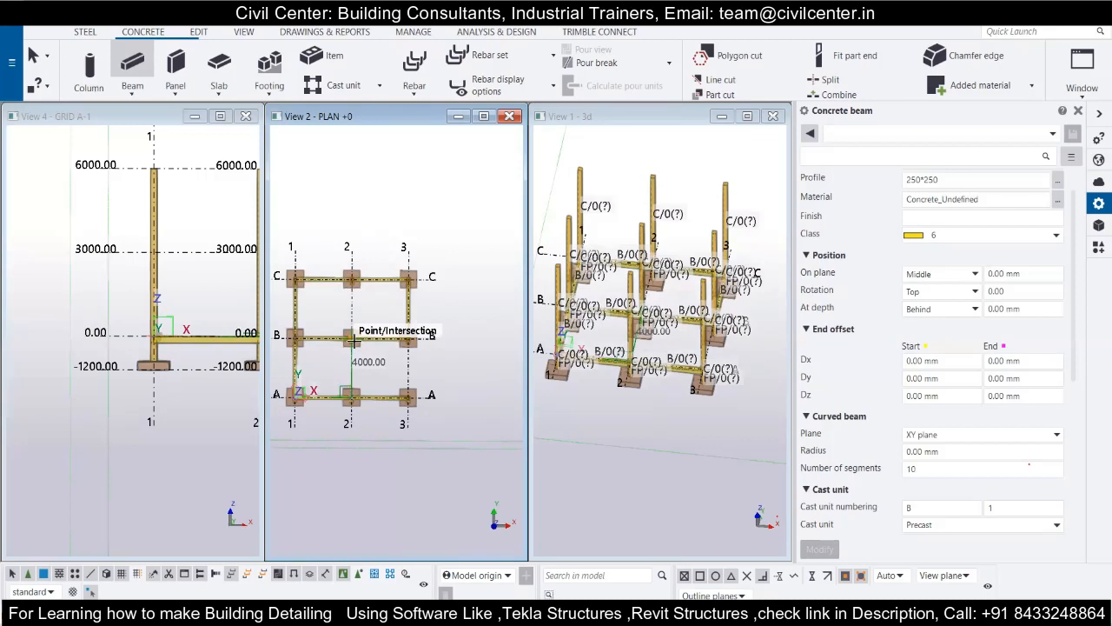
left_click(353, 339)
left_click(408, 336)
left_click(409, 397)
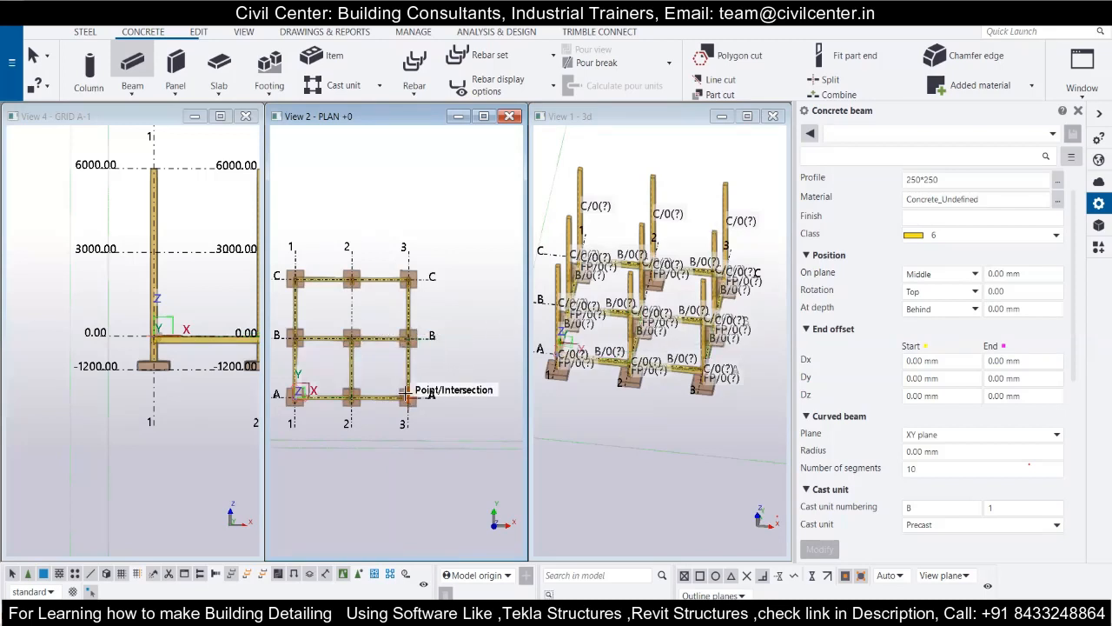
left_click(351, 278)
left_click(351, 340)
Examine the beam layout in the 3D, plan and grid A-1 views, and end the beam command.
scroll(473, 361, "down", 2)
mouse_move(632, 377)
middle_mouse_down()
mouse_move(635, 339)
mouse_move(636, 393)
middle_mouse_up()
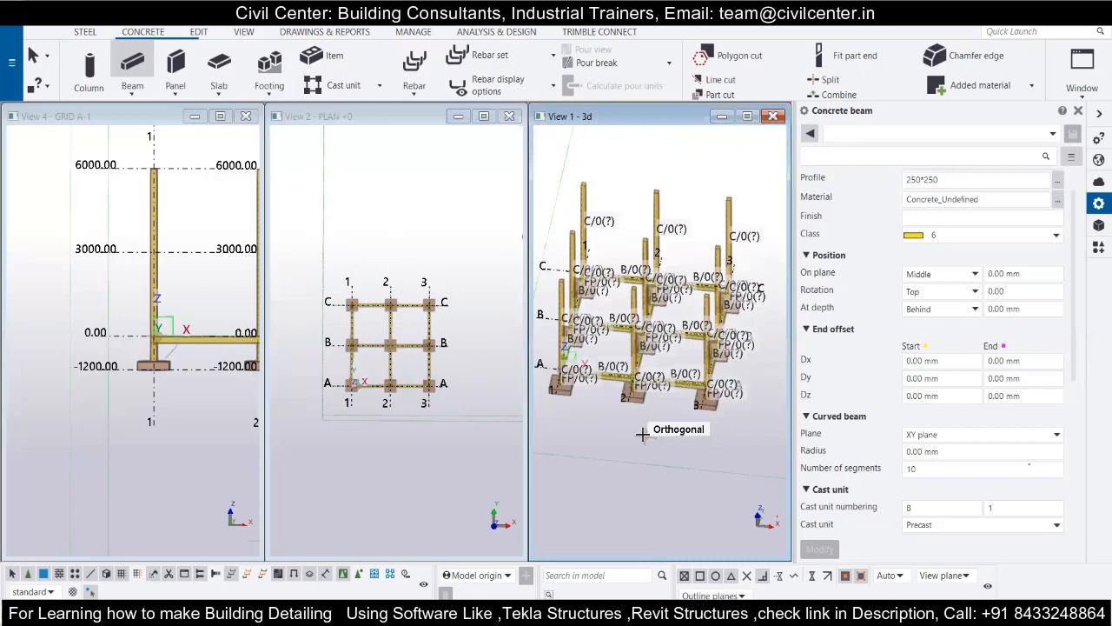
scroll(642, 435, "down", 2)
left_click(244, 32)
key("p")
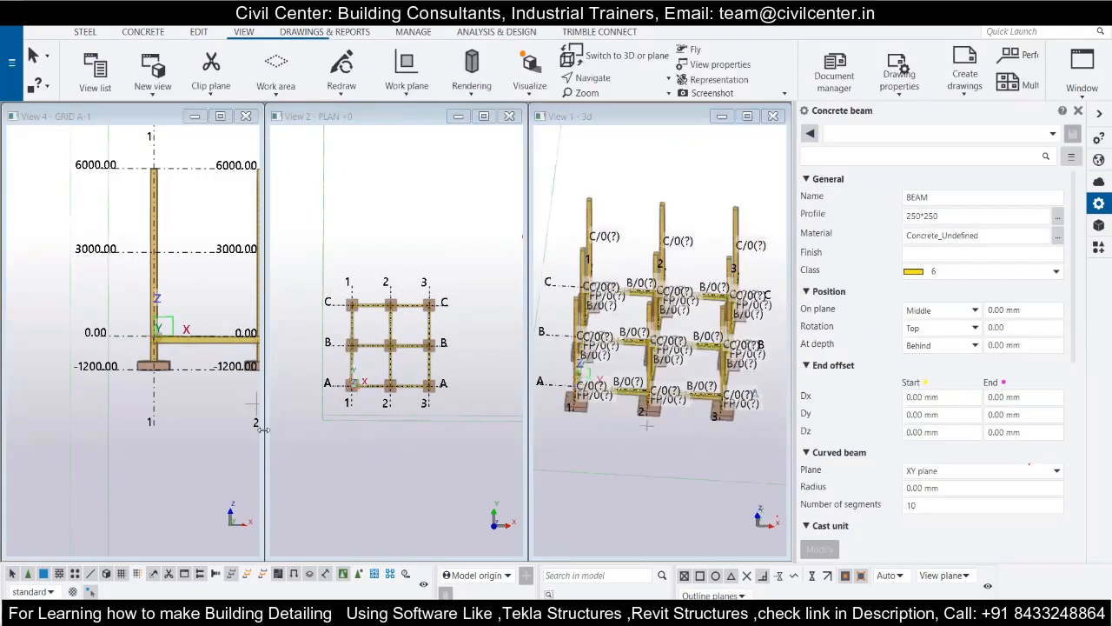
scroll(195, 378, "down", 3)
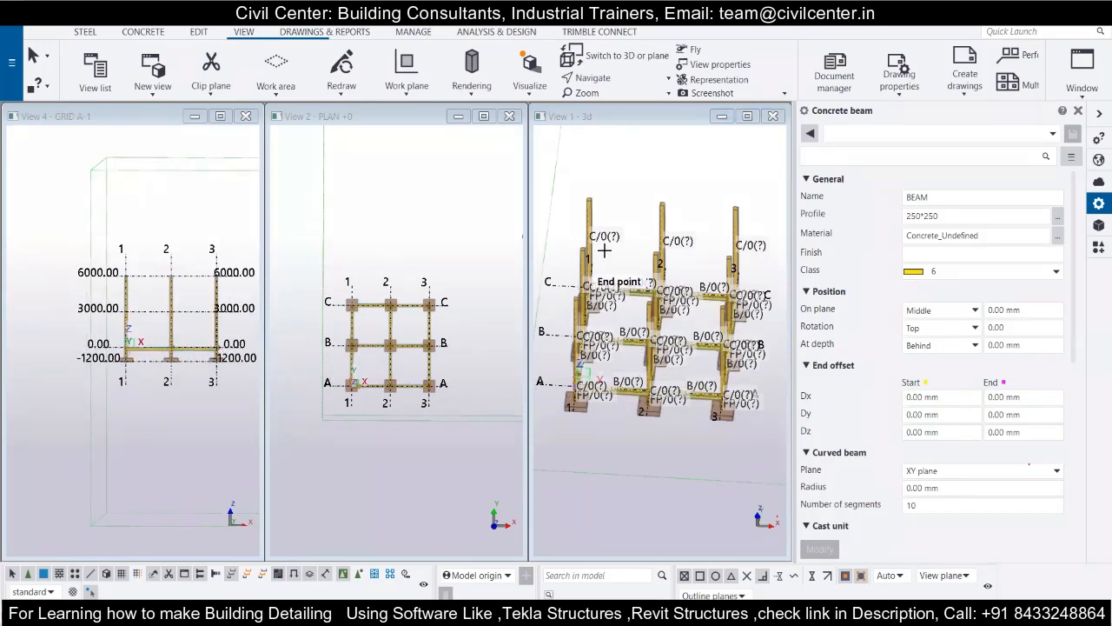
right_click(383, 221)
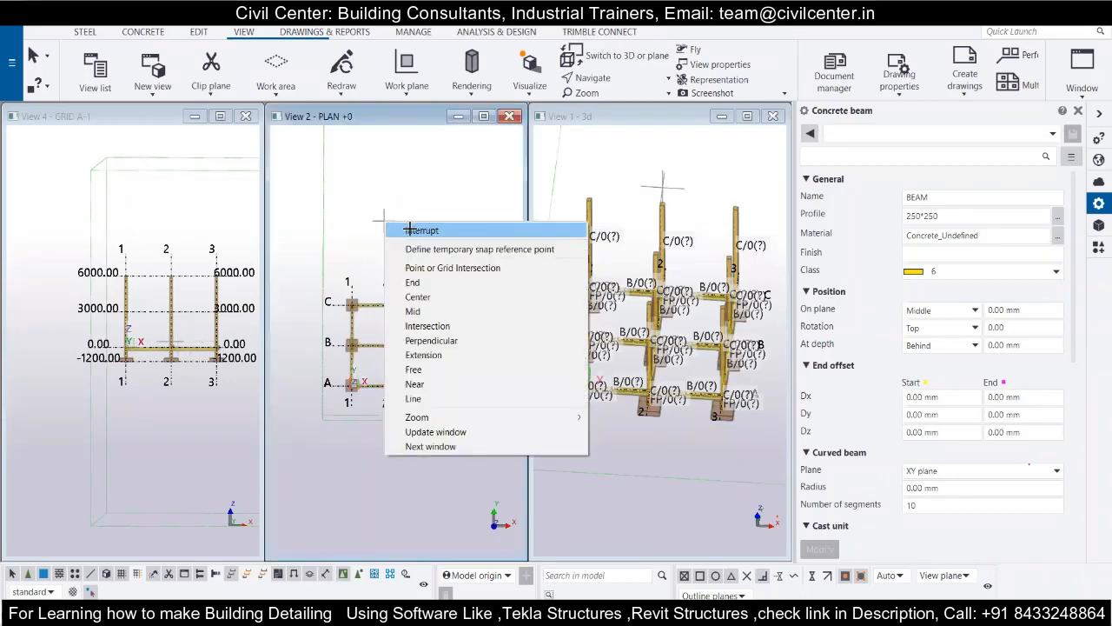
left_click(411, 231)
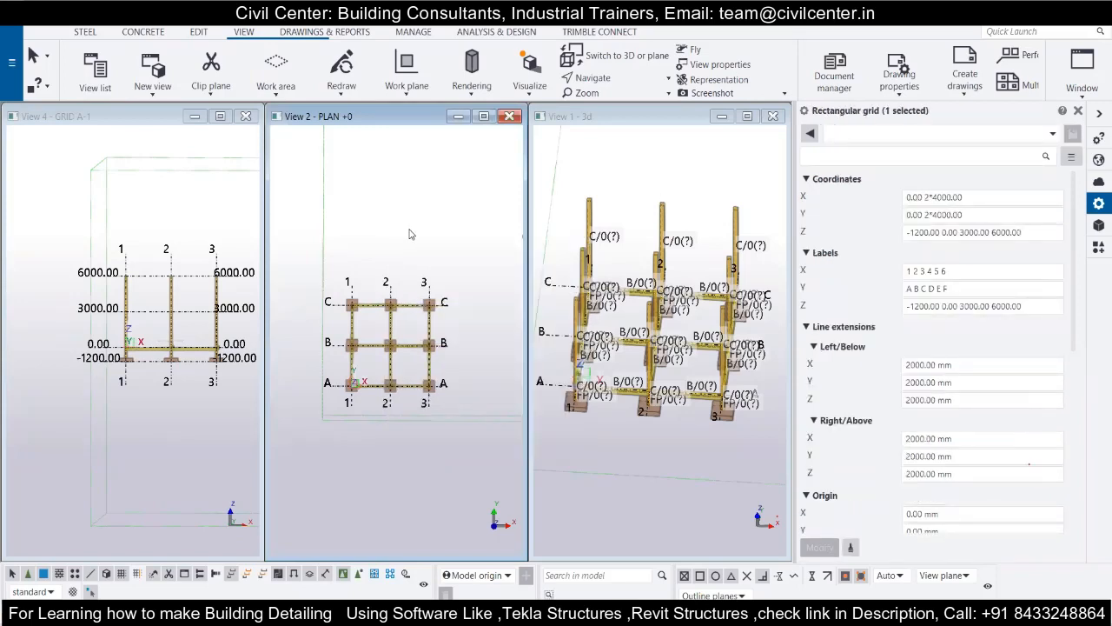
Select the column at grid intersection C/1 and set its profile to 3500*400.
scroll(616, 211, "up", 2)
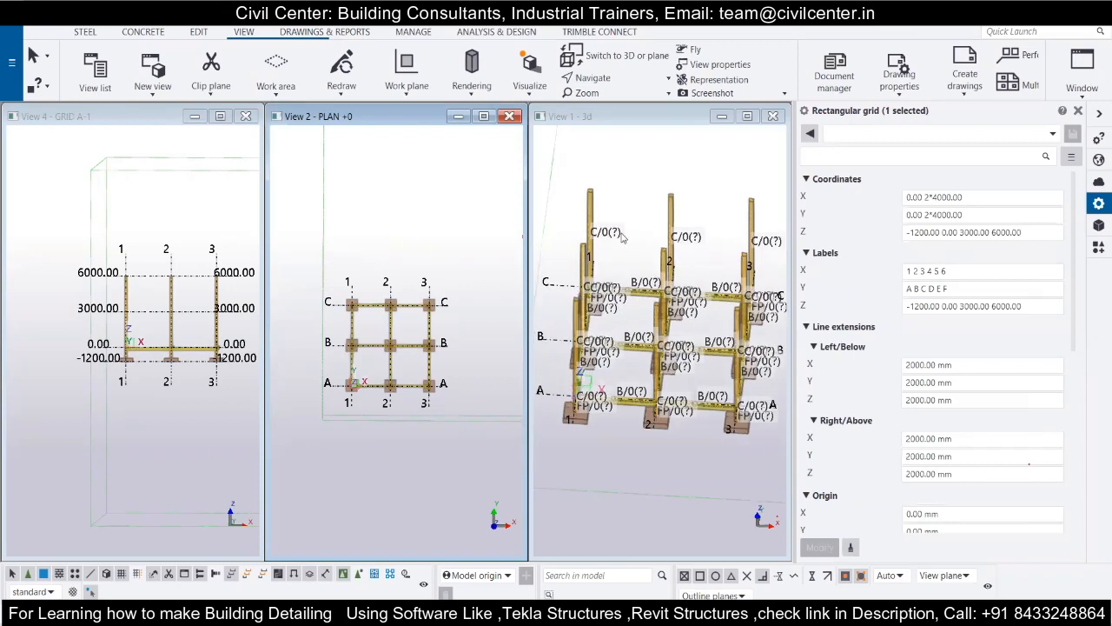
right_click(613, 201)
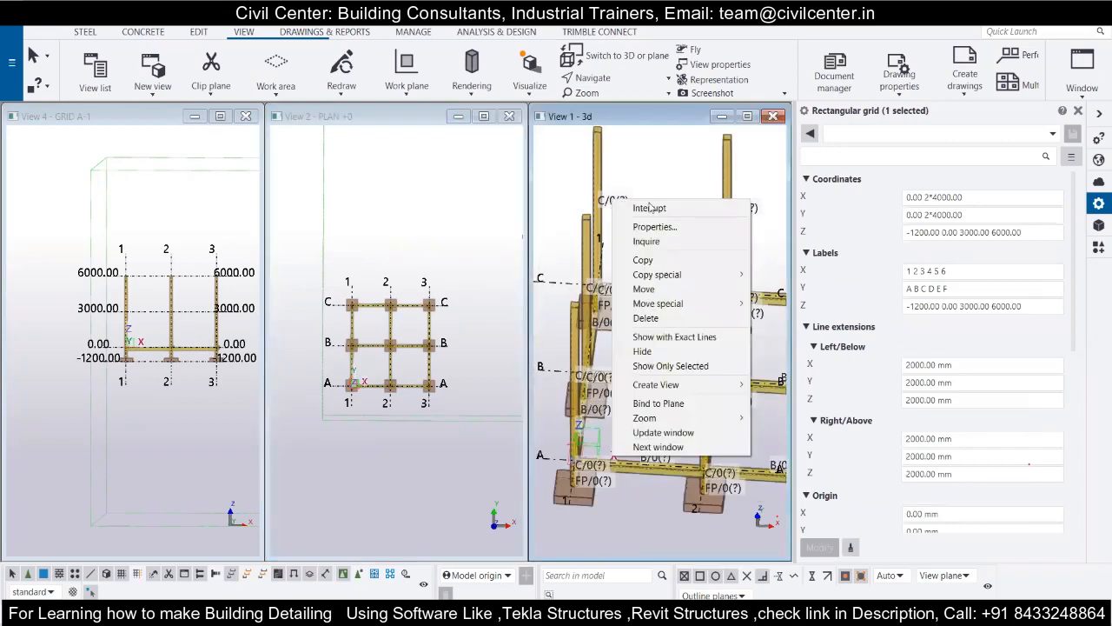
left_click(613, 204)
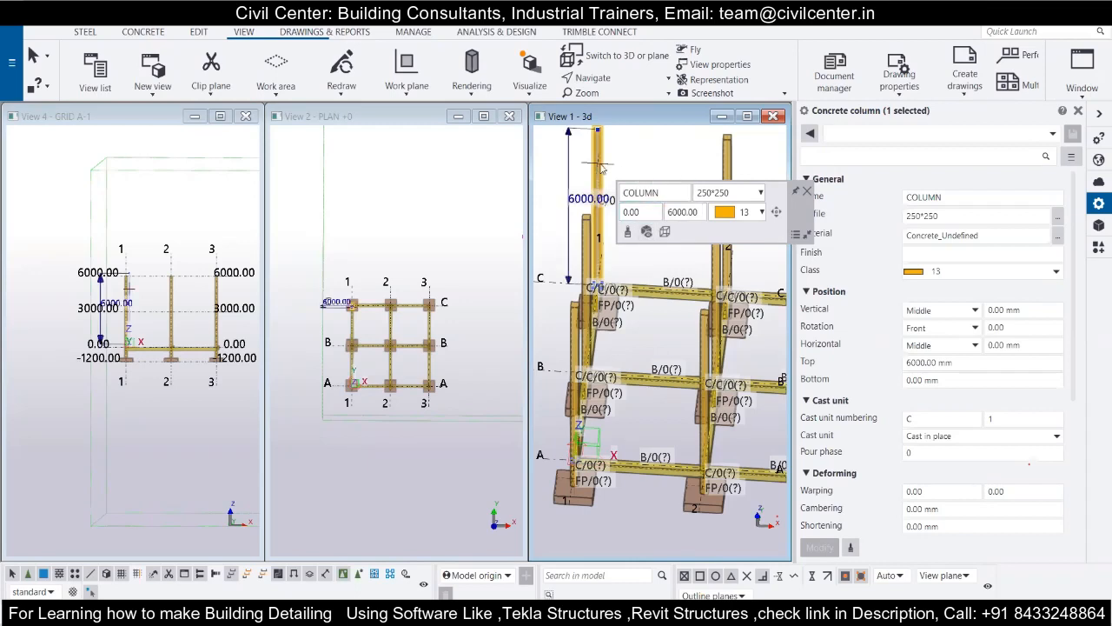
left_click(733, 193)
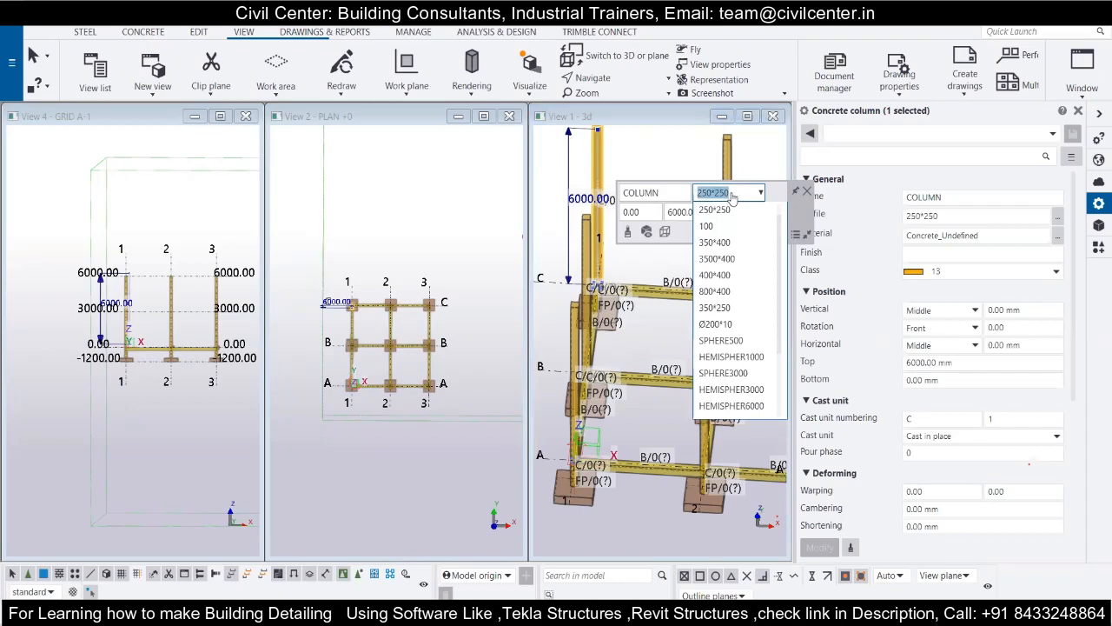
left_click(735, 259)
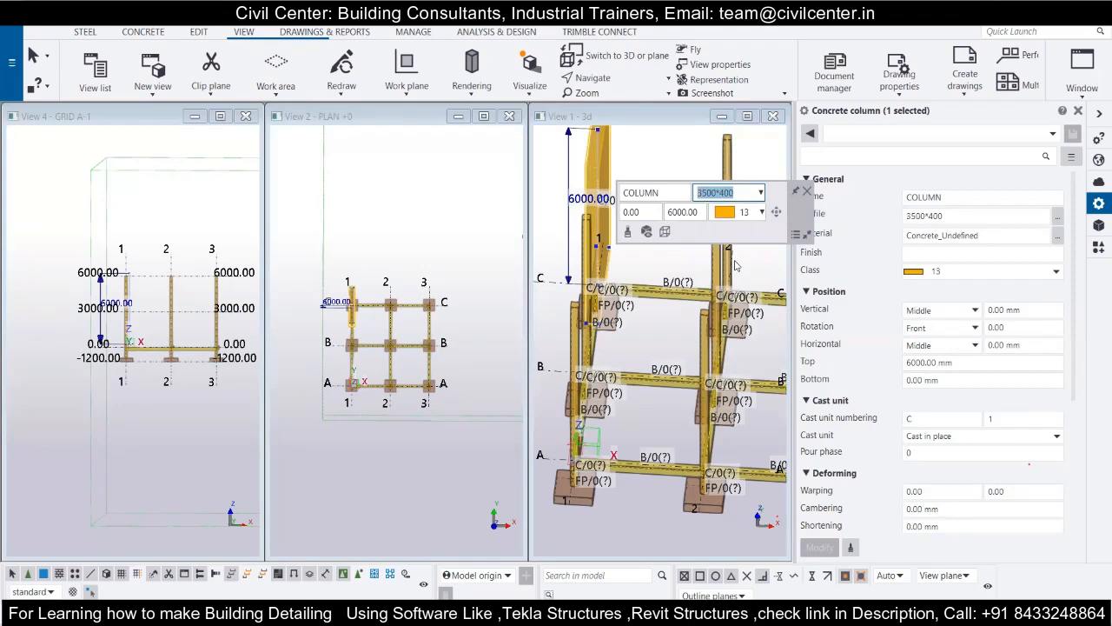
Try the SPHERE3000 profile on the selected column at C/1.
left_click(760, 192)
scroll(734, 283, "up", 1)
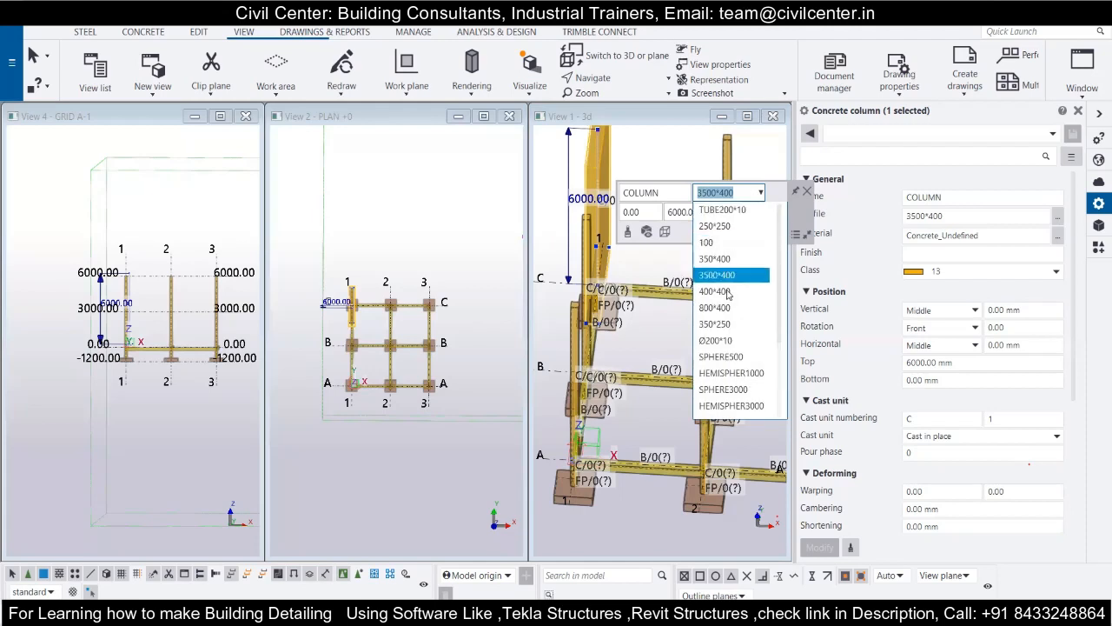
left_click(742, 393)
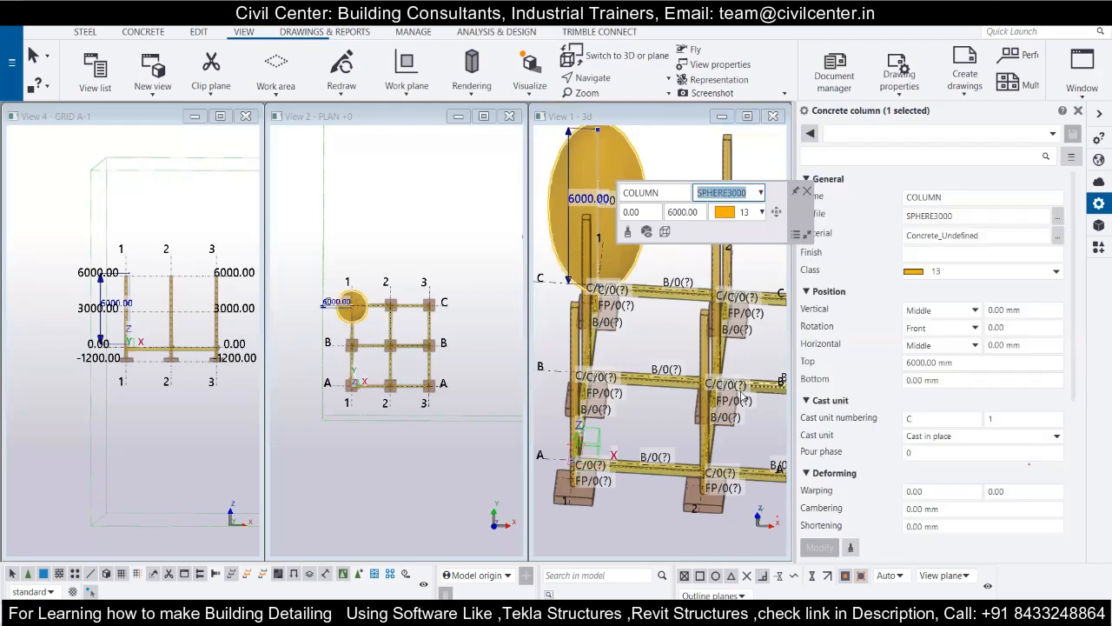
Try the 1500*1500 profile on the selected column at C/1, and settle on the 250*250 profile.
left_click(759, 193)
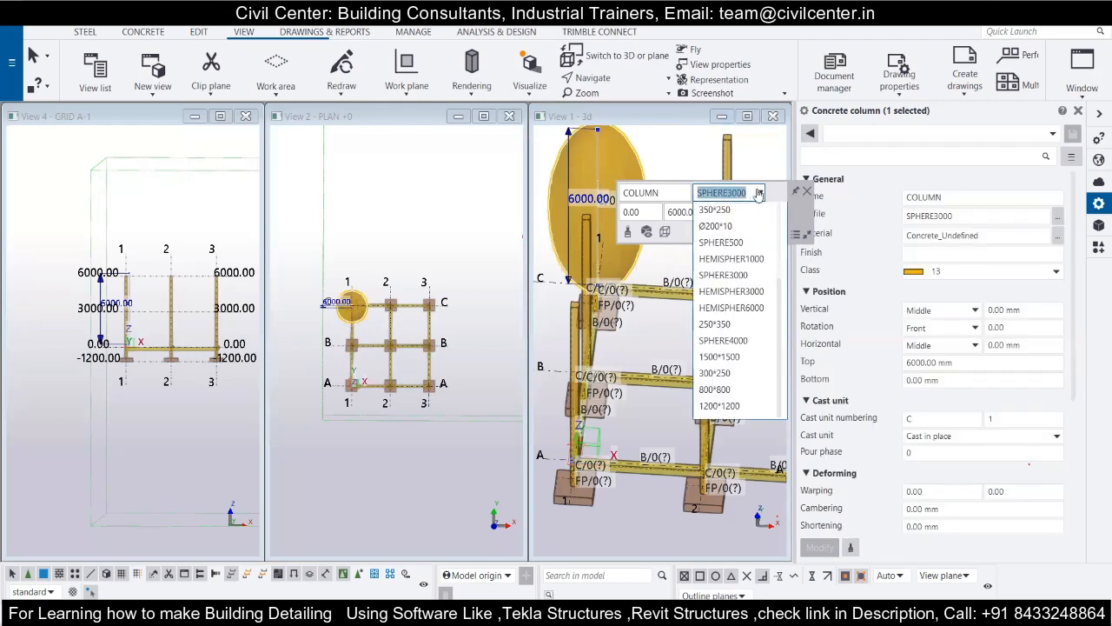
left_click(745, 356)
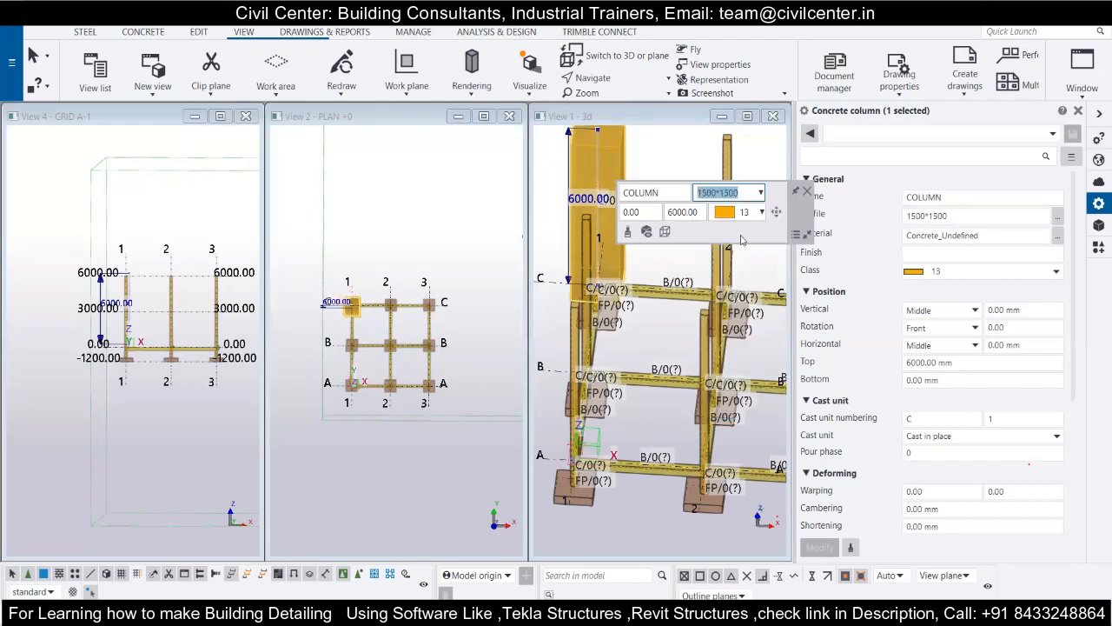
left_click(759, 193)
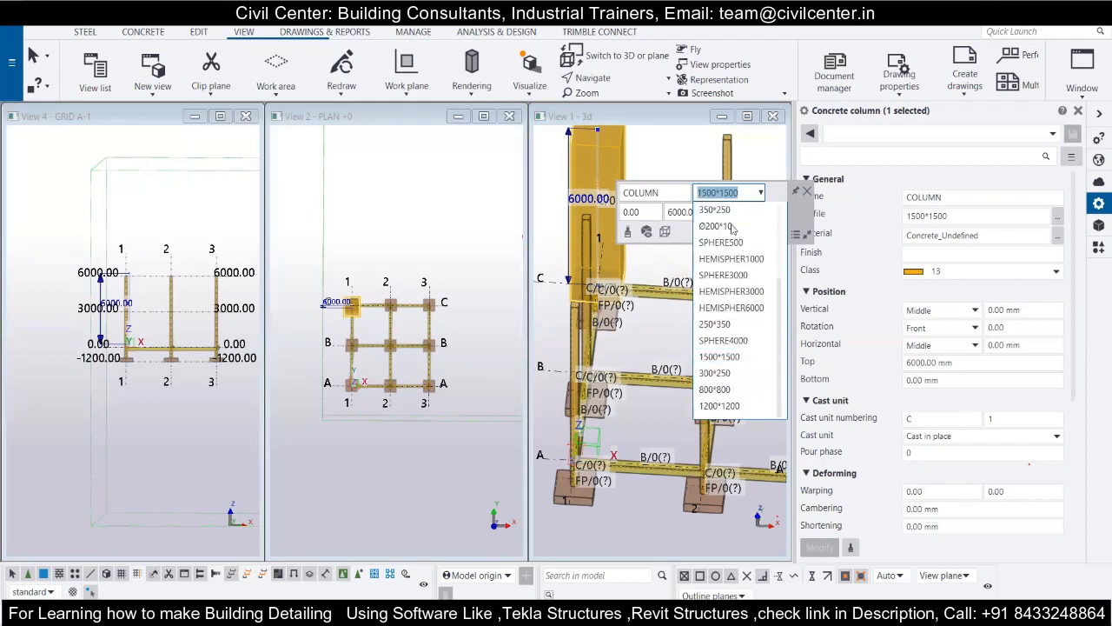
scroll(756, 328, "up", 2)
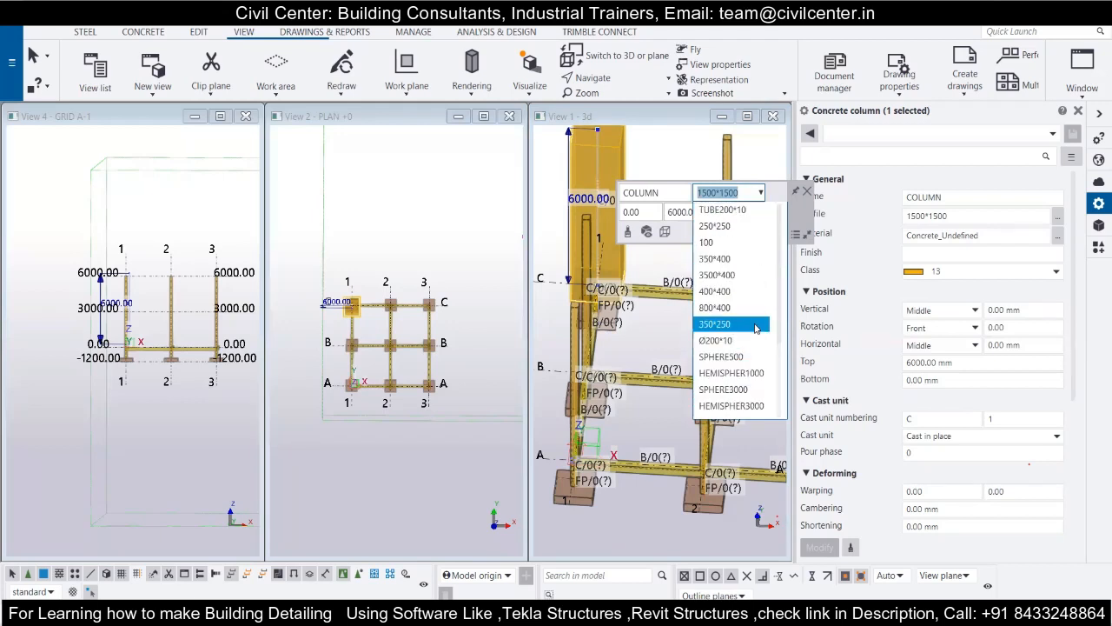
left_click(714, 226)
left_click(749, 192)
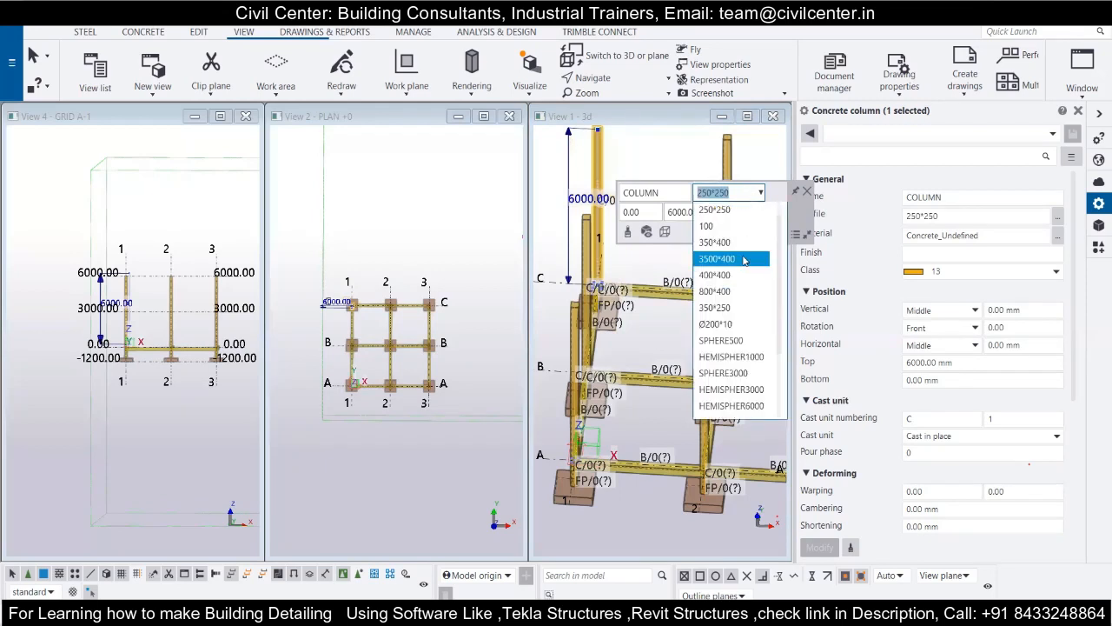
left_click(759, 194)
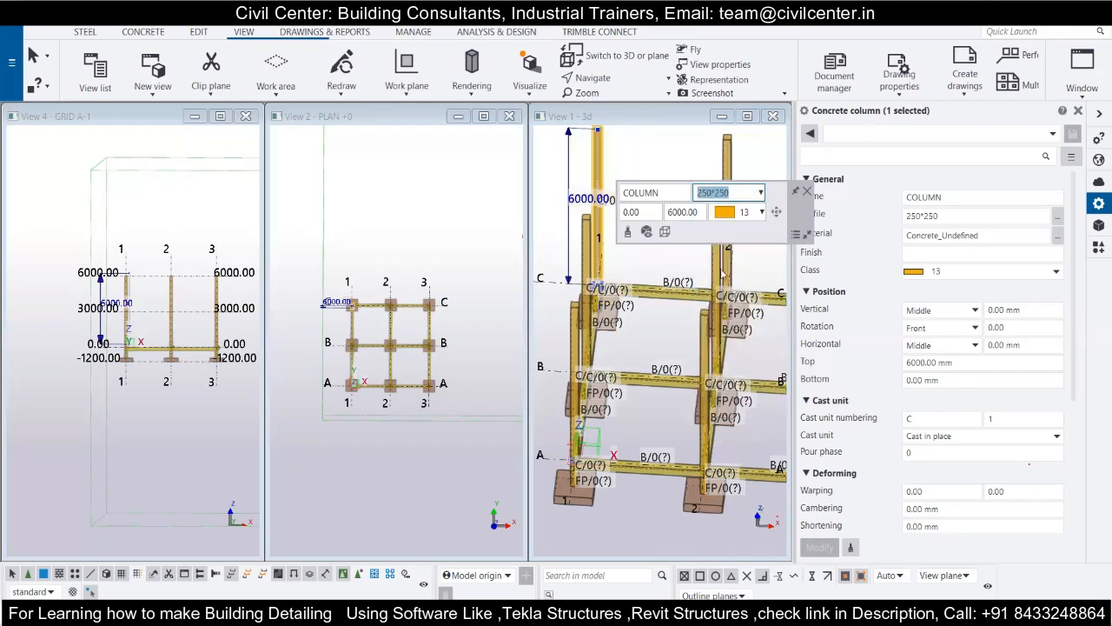
Assign class 2 to the column at C/1 and set its rotation to 25 degrees.
left_click(673, 216)
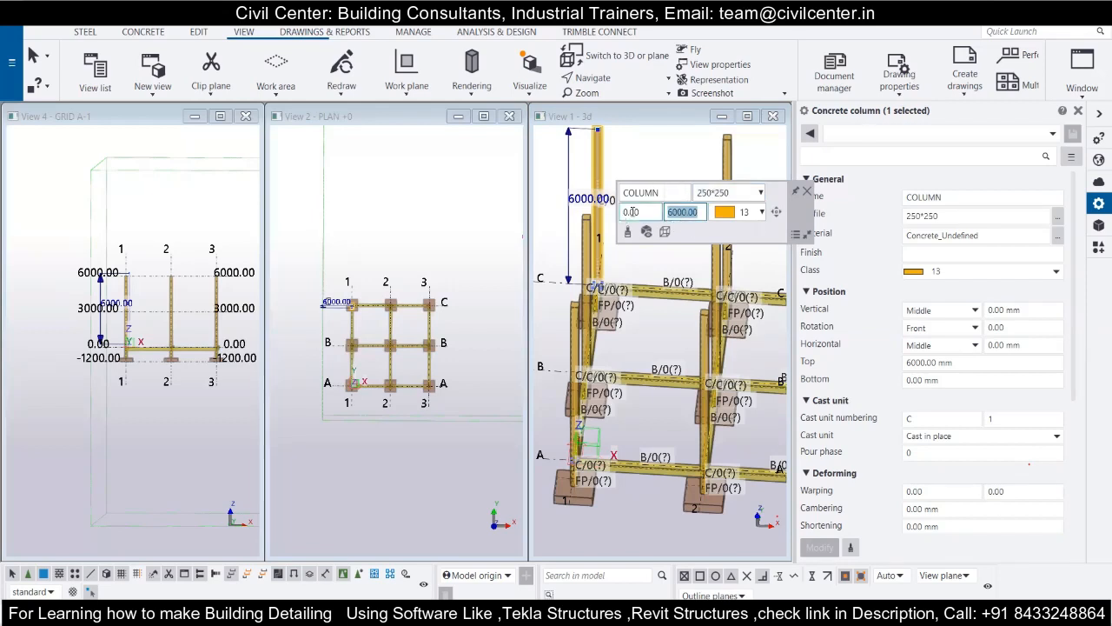
left_click(761, 214)
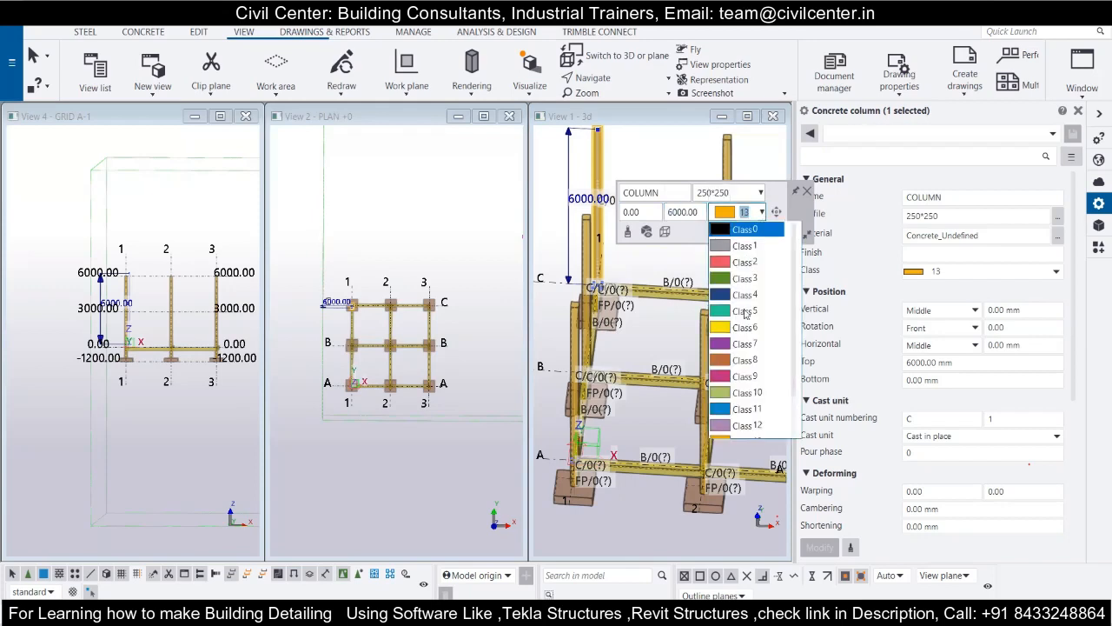
left_click(735, 263)
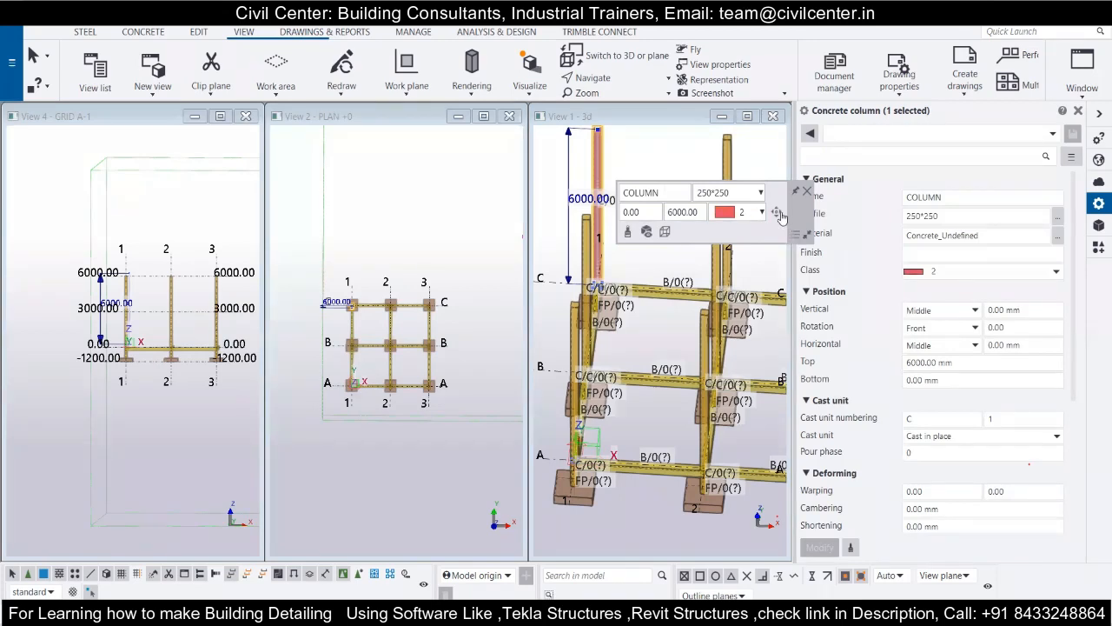
mouse_move(779, 217)
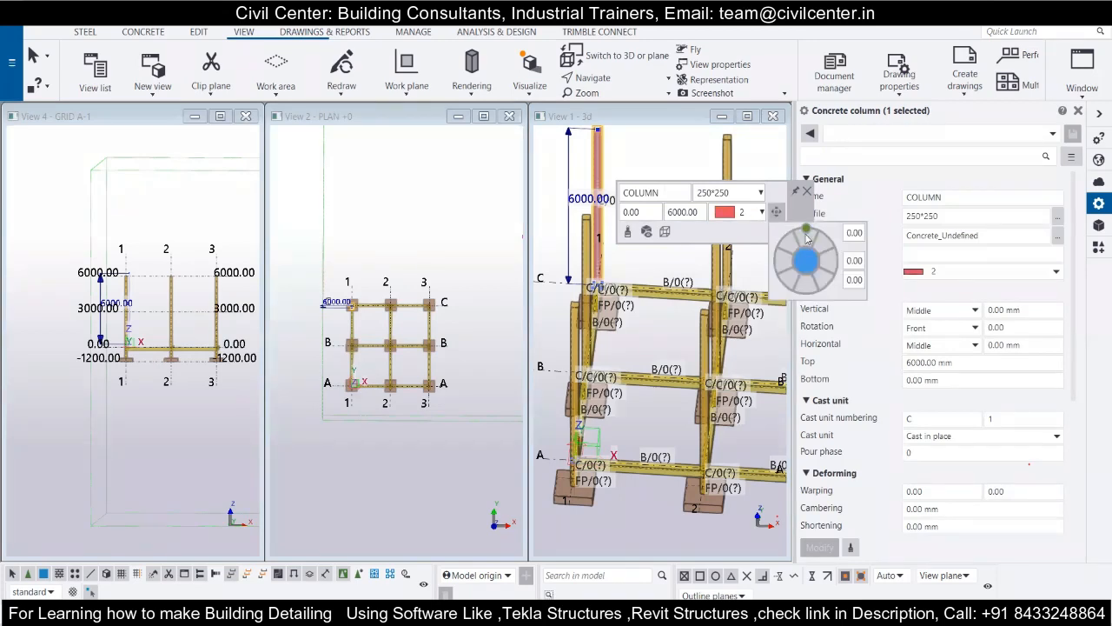
mouse_move(805, 228)
left_mouse_down()
mouse_move(834, 252)
mouse_move(812, 228)
mouse_move(793, 233)
left_mouse_up()
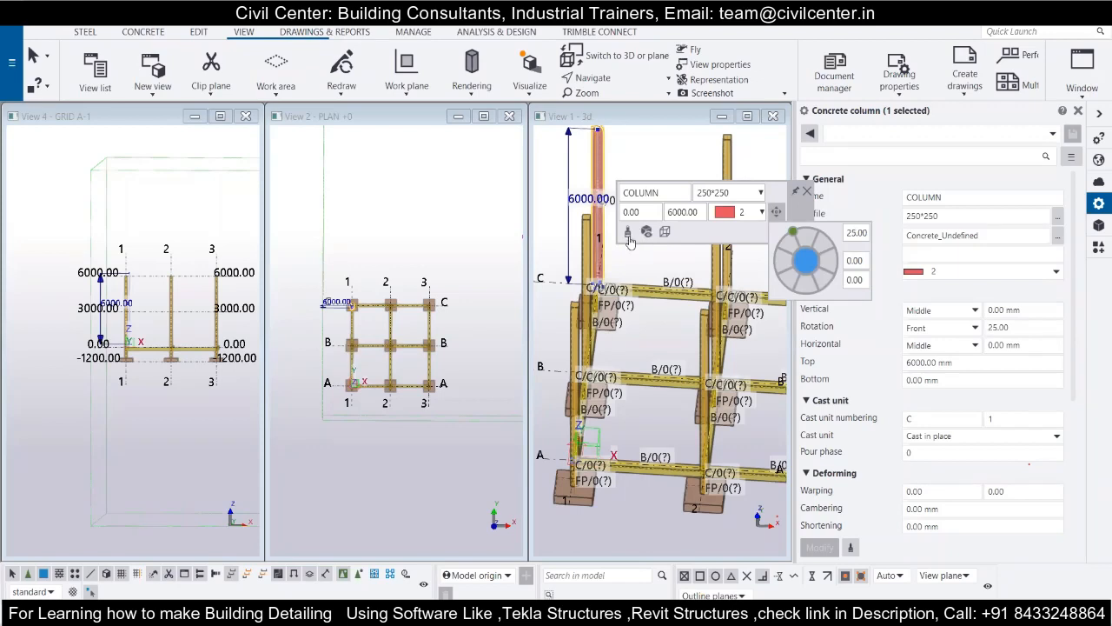
Copy the properties of the column at C/1 to the column at C/2.
left_click(628, 235)
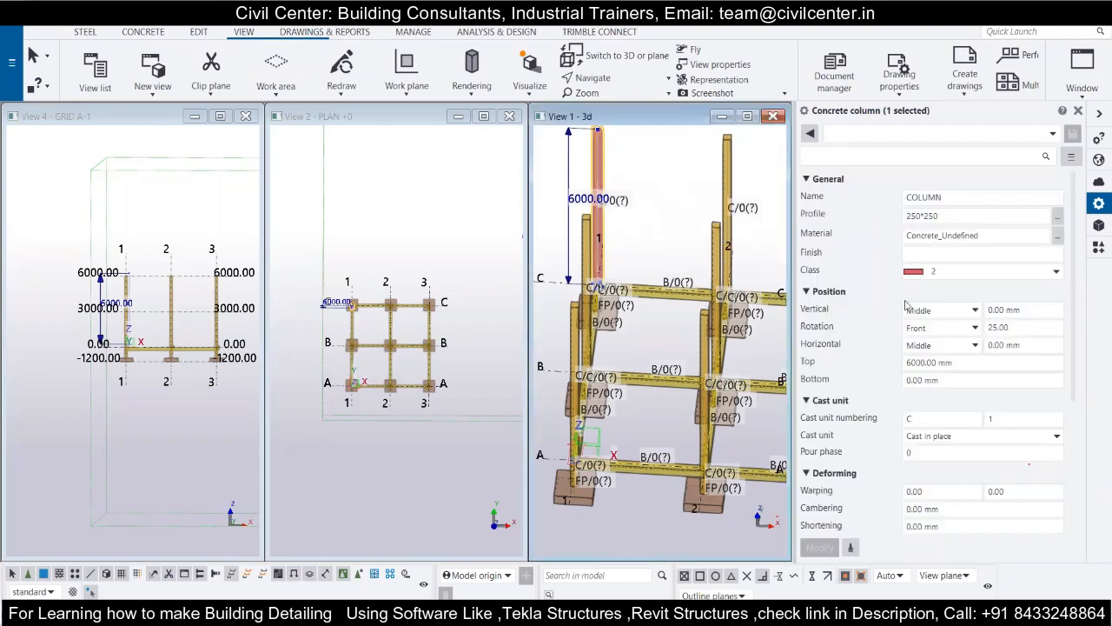
left_click(983, 274)
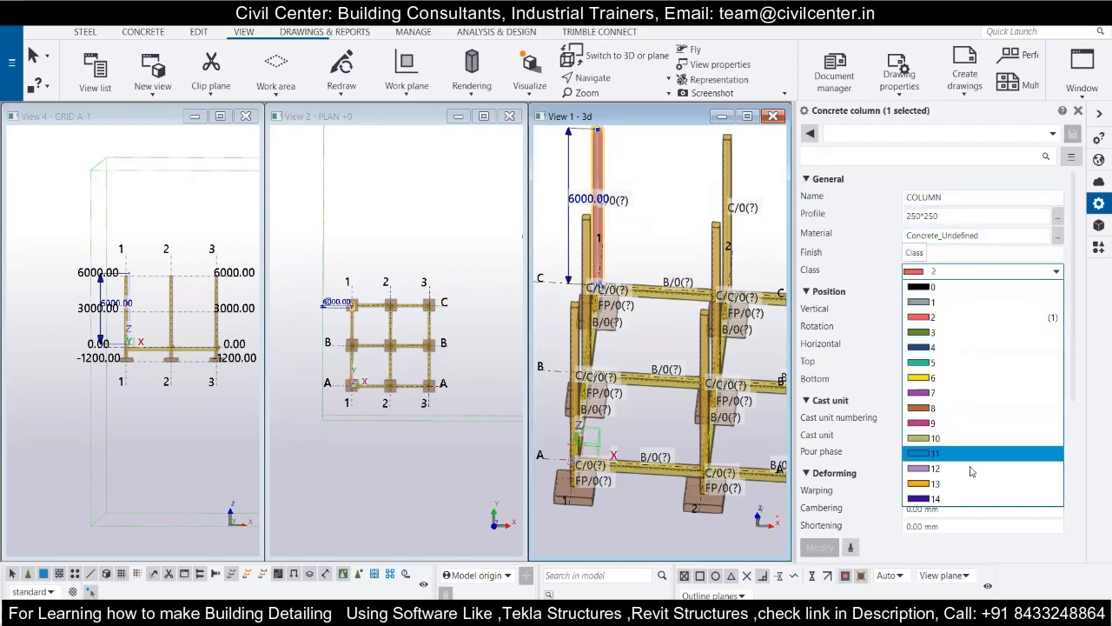
left_click(772, 191)
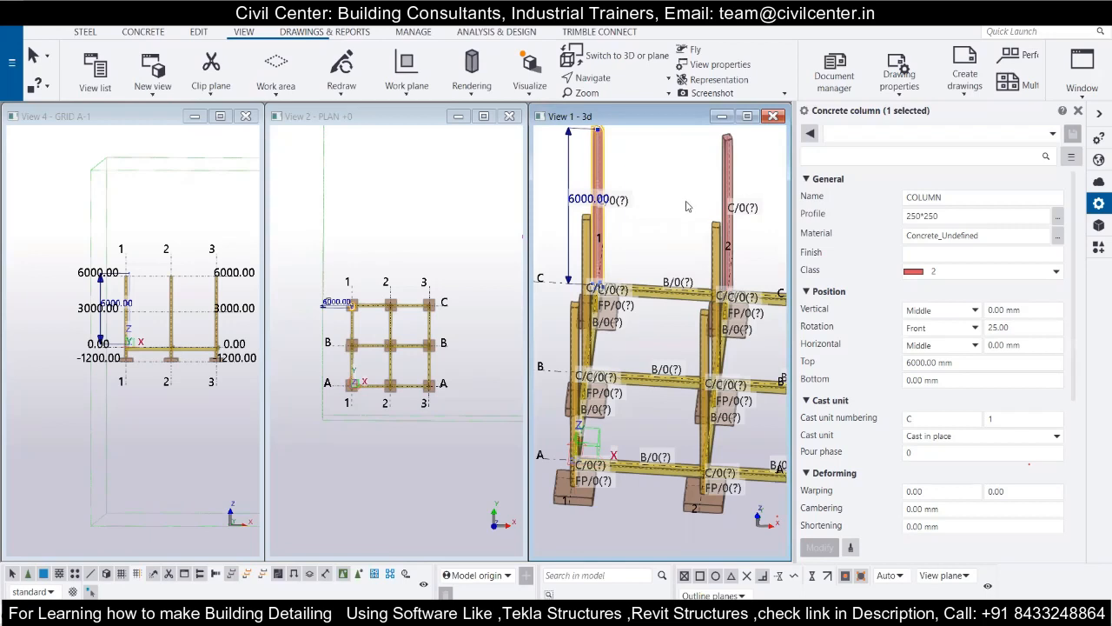
Set the class of the columns at C/2 and C/1 back to 13.
left_click(713, 246)
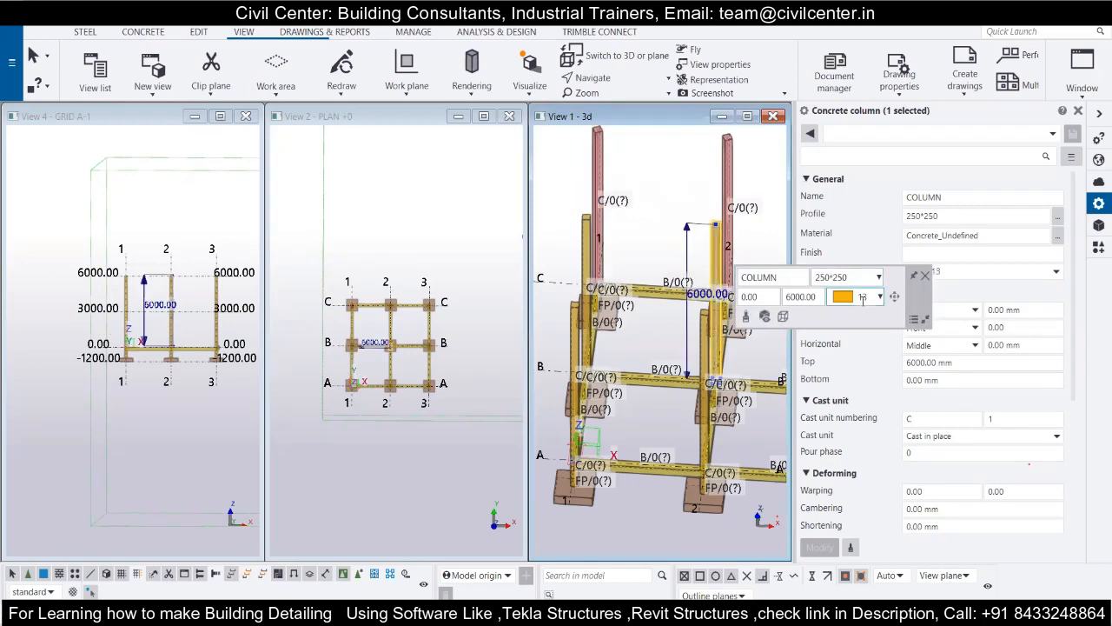
left_click(728, 157)
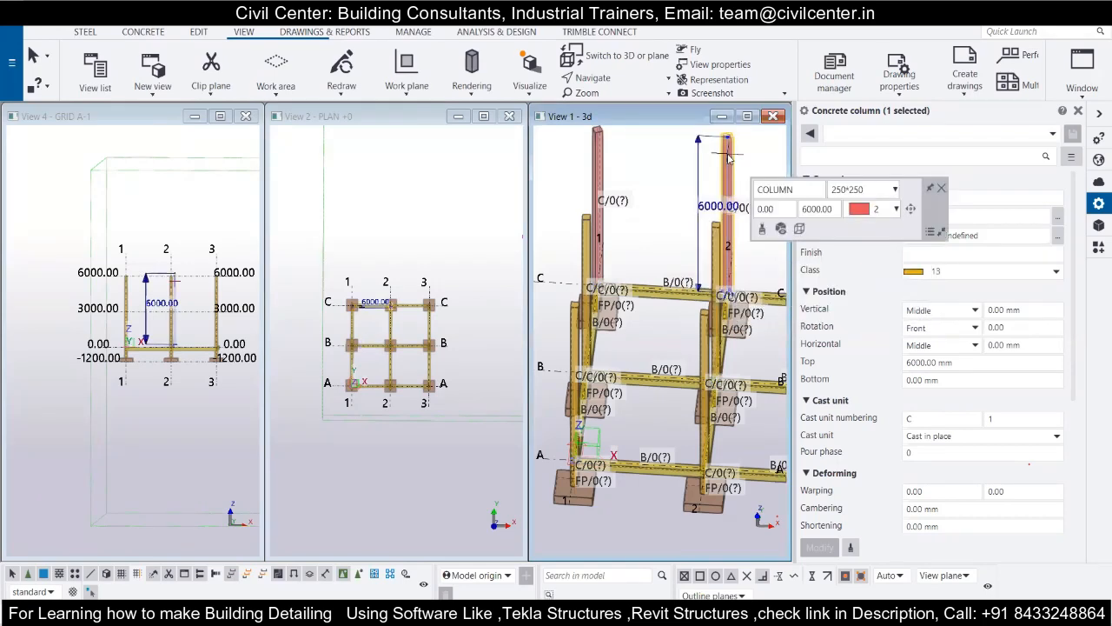
left_click(896, 210)
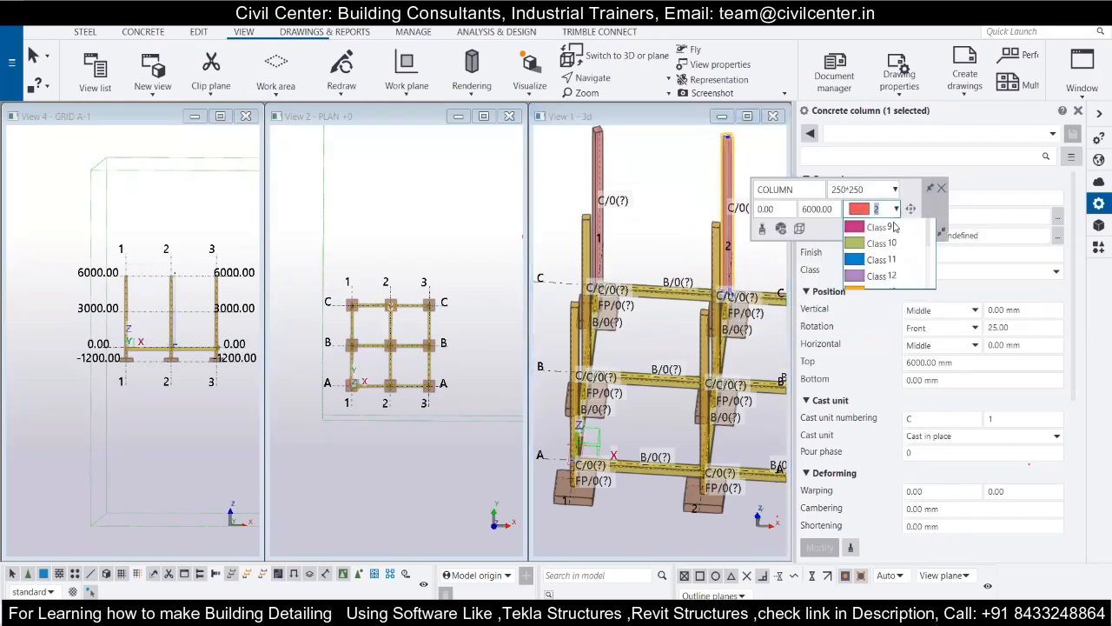
scroll(884, 395, "down", 1)
left_click(882, 386)
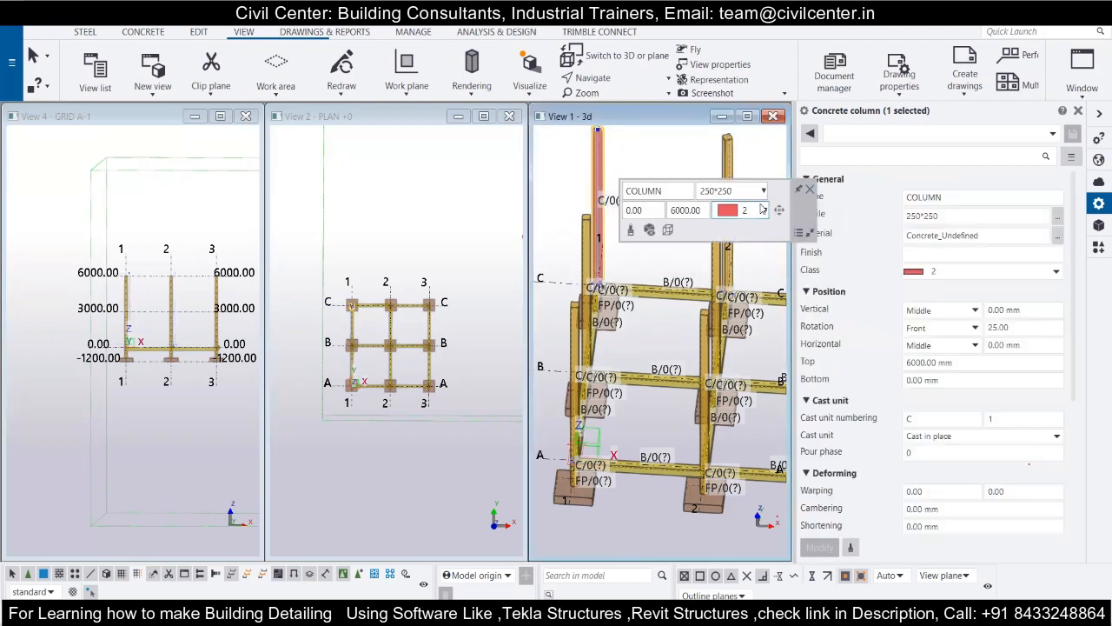
left_click(765, 210)
scroll(750, 352, "down", 1)
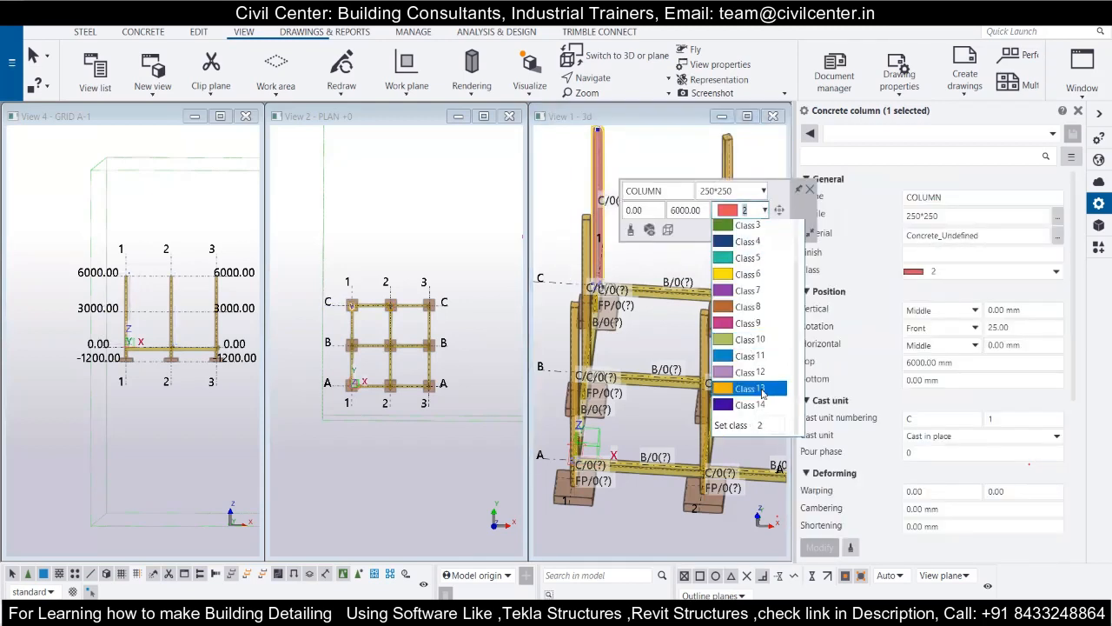
left_click(755, 390)
Hide all object types in the model in the 3d view's display settings and apply the change.
left_click(655, 159)
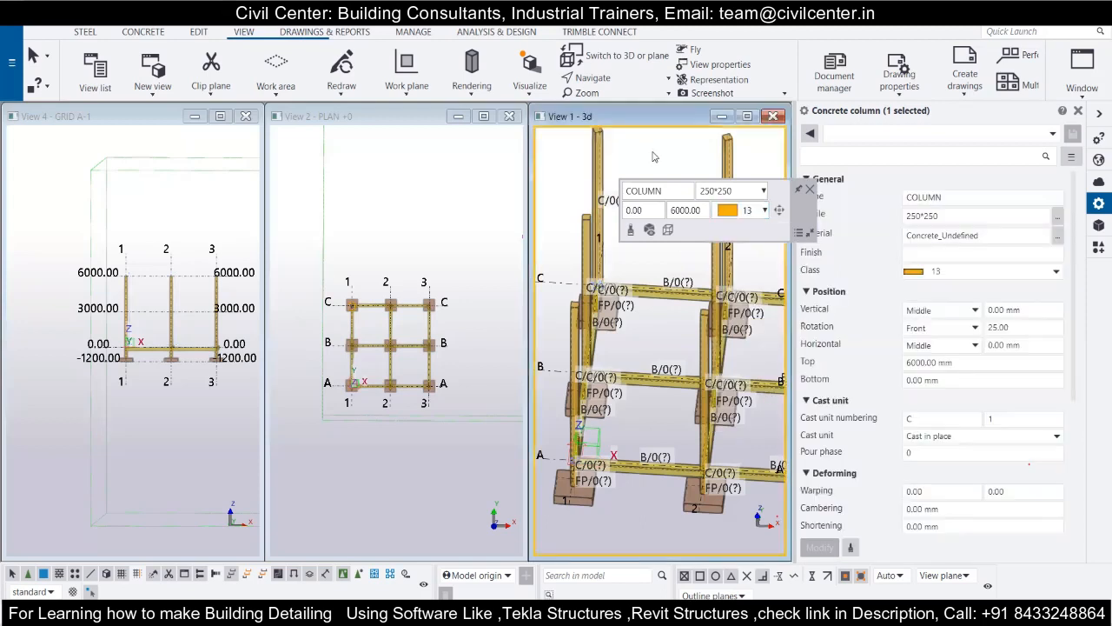
double_click(655, 159)
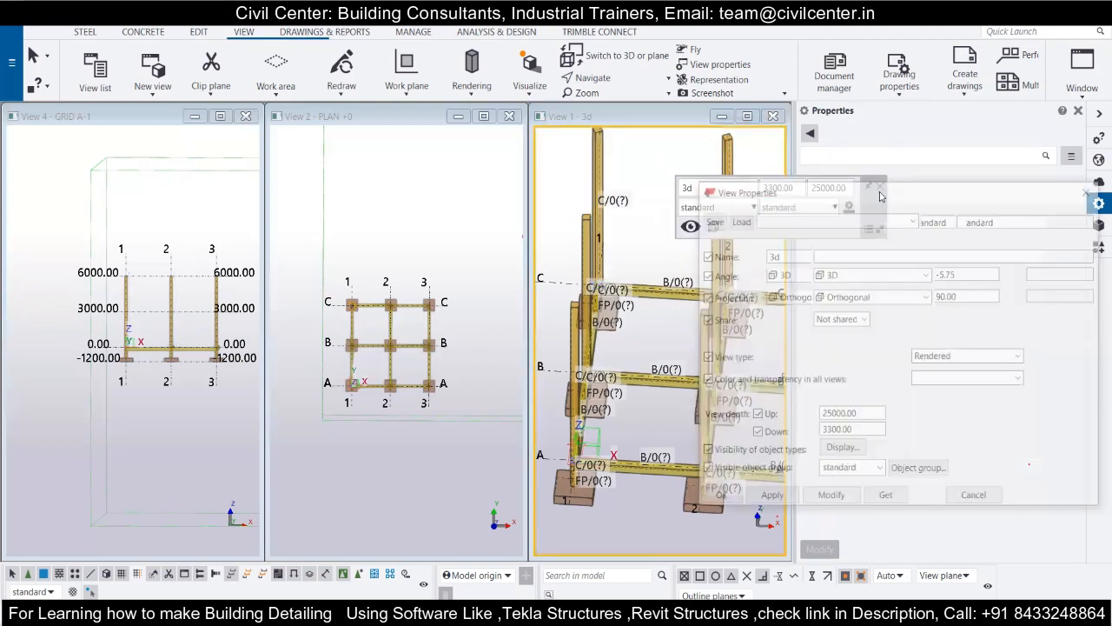
left_click_drag(877, 197, 434, 110)
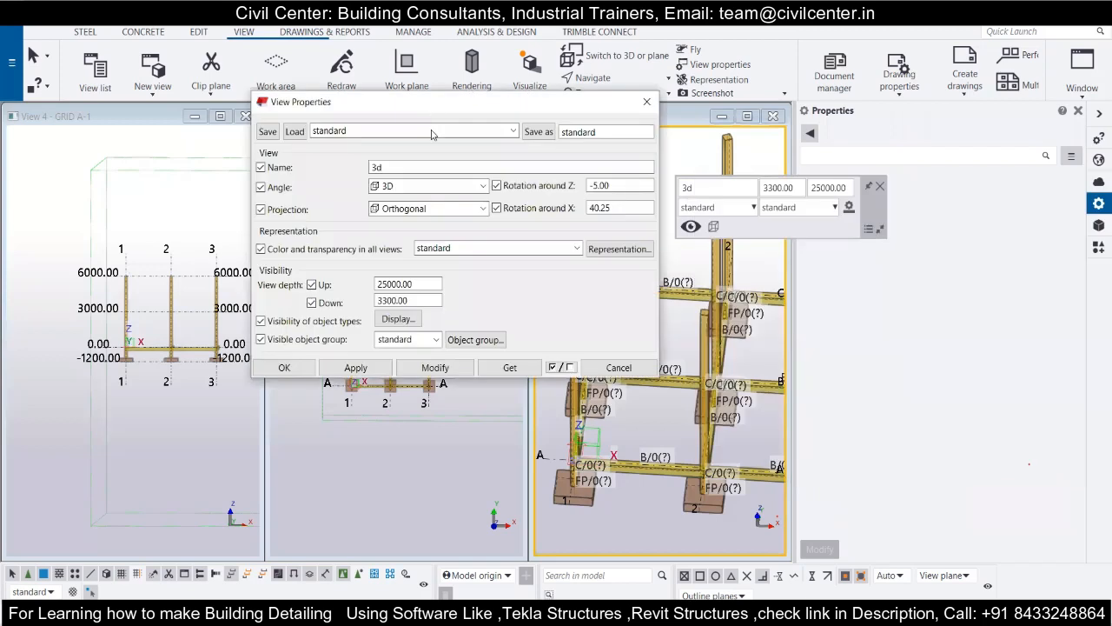
left_click(397, 319)
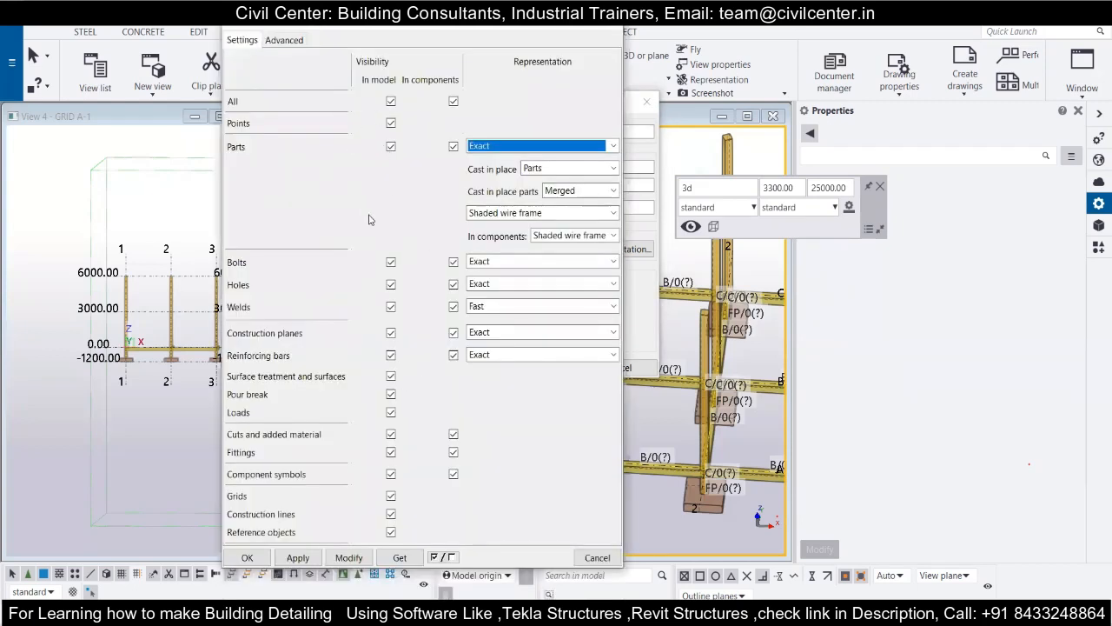
left_click(391, 101)
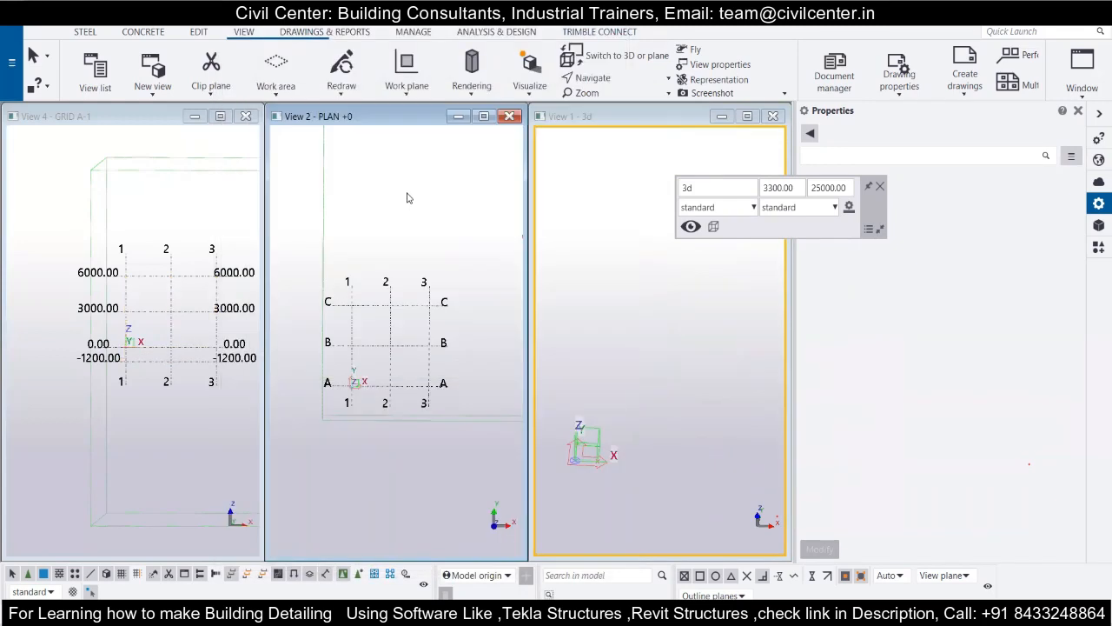
left_click(879, 186)
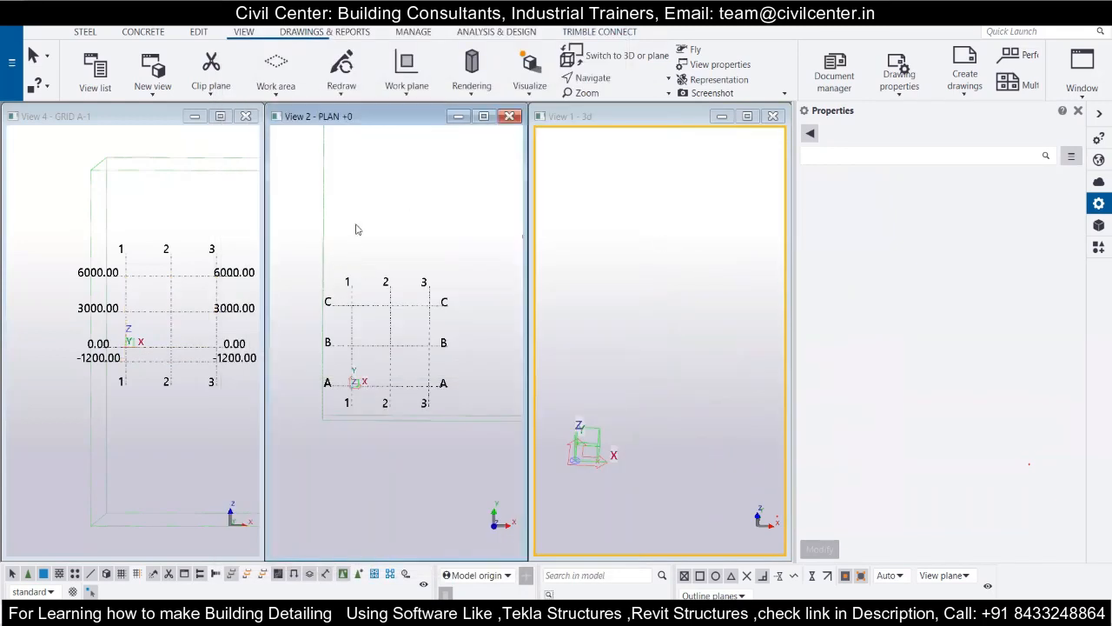
Refresh the PLAN +0 and GRID A-1 views to redraw their objects, and try the same for the 3d view.
left_click(249, 35)
right_click(424, 232)
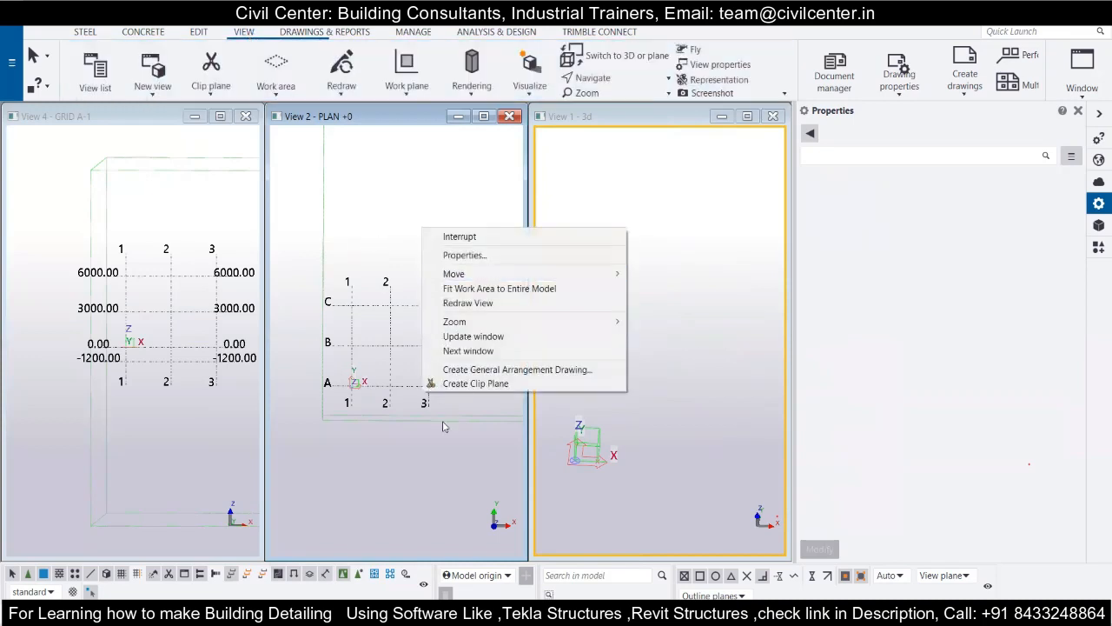
left_click(491, 351)
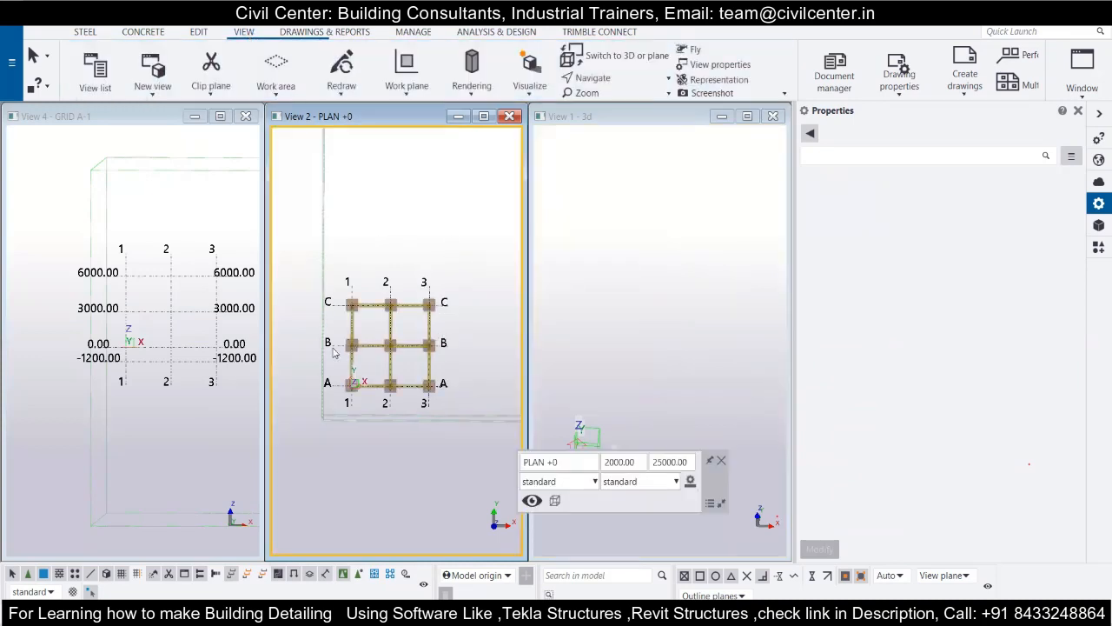
scroll(333, 350, "up", 3)
left_click(197, 280)
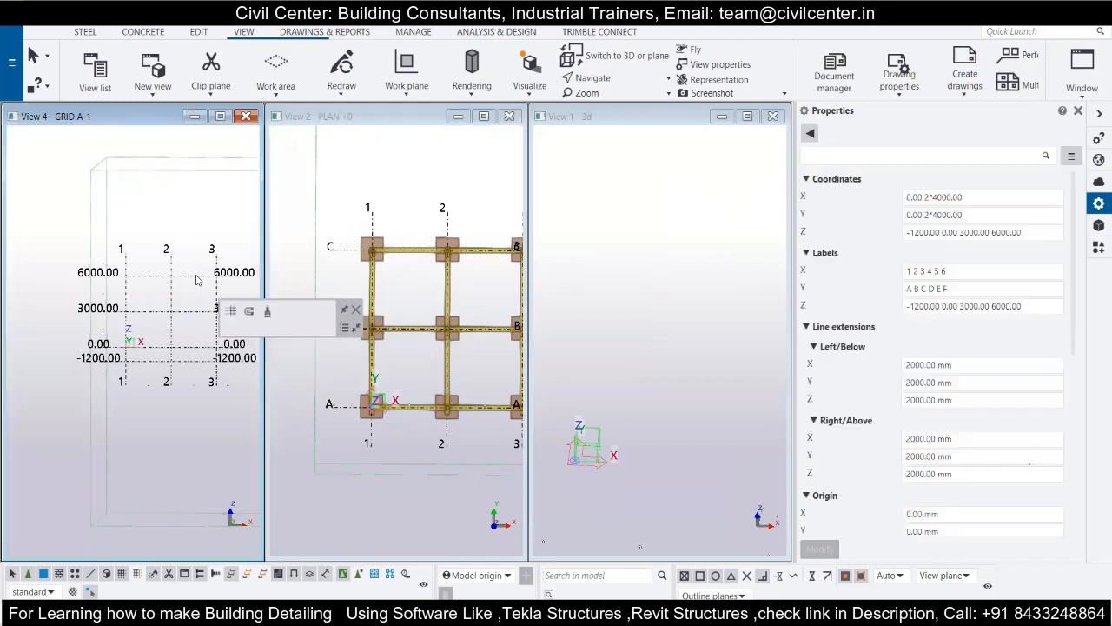
right_click(197, 280)
left_click(248, 509)
left_click(637, 334)
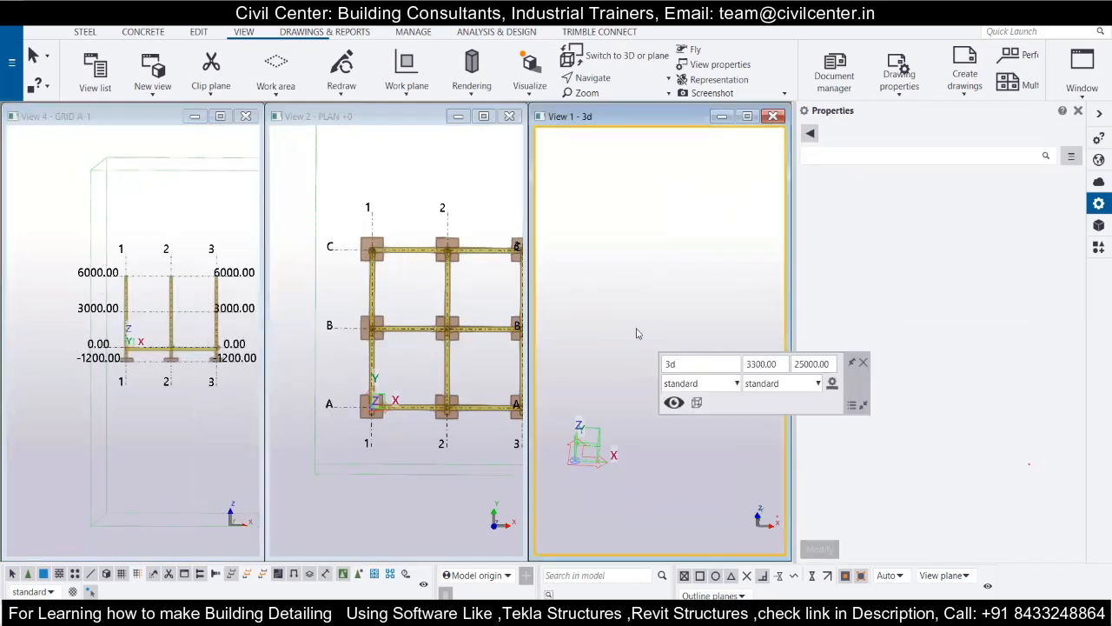
right_click(637, 333)
left_click(695, 404)
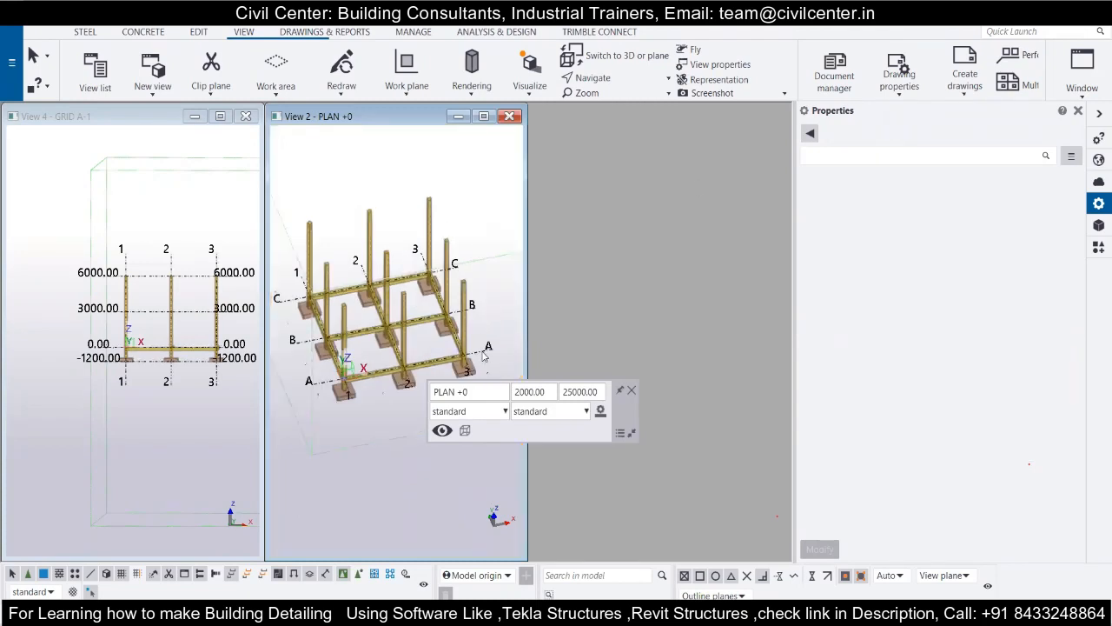
Reopen the named view 3d by adding it to the visible views.
right_click(484, 354)
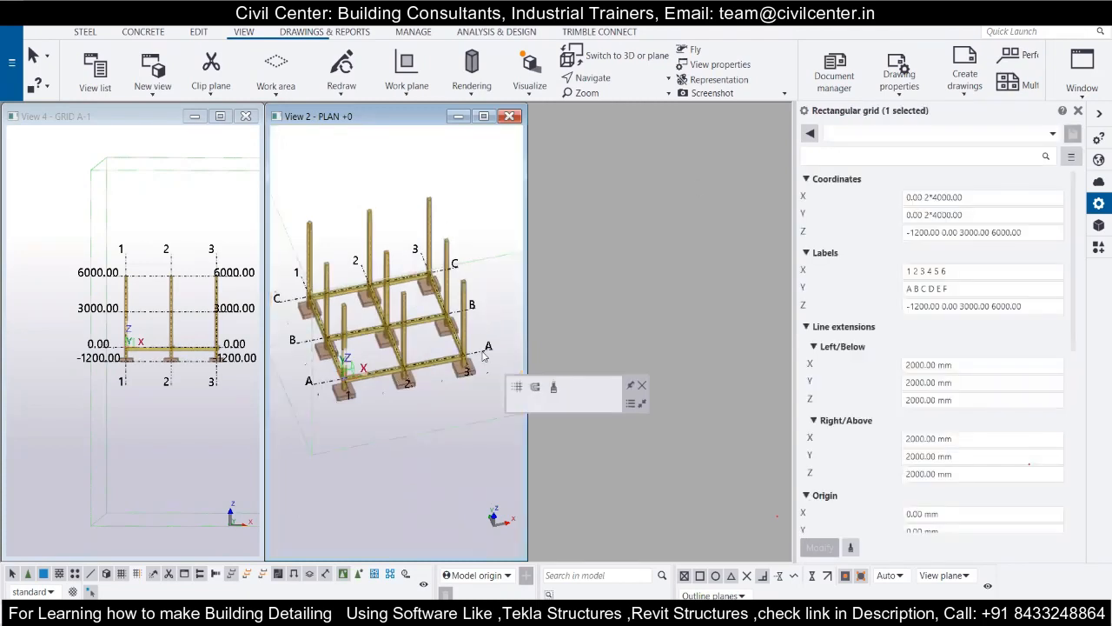
left_click(1078, 96)
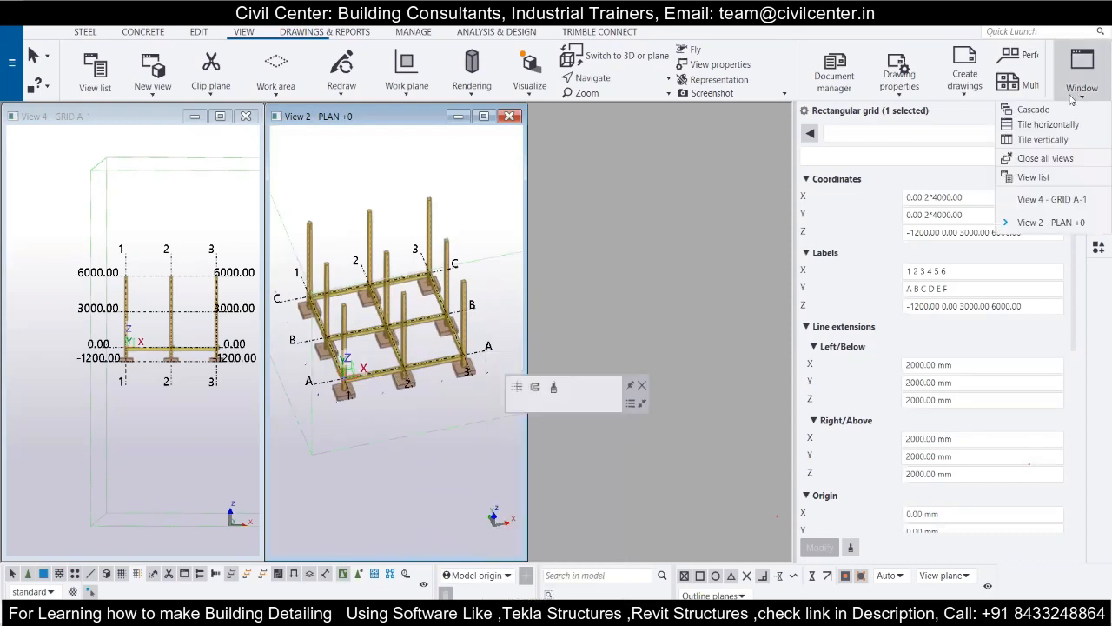
left_click(1033, 177)
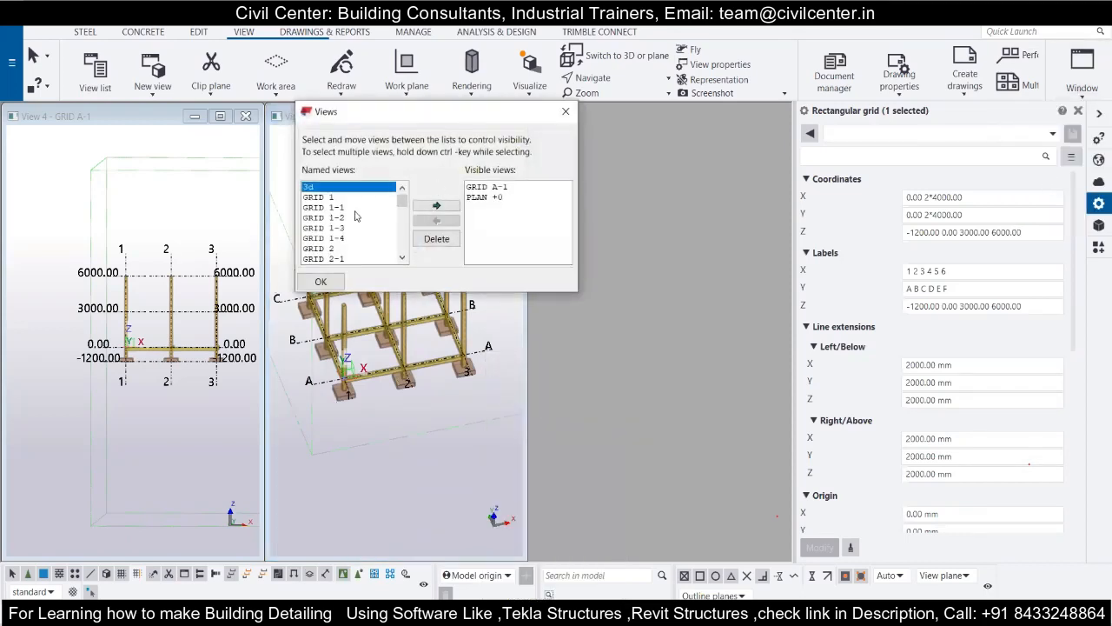
double_click(317, 189)
left_click(321, 280)
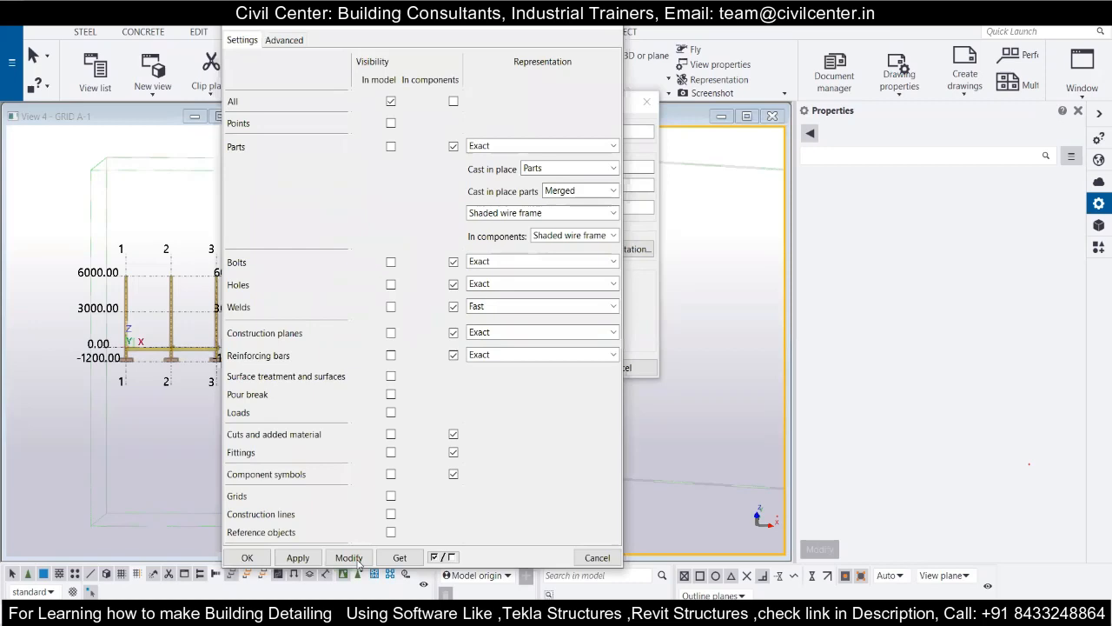
Turn on the in-model visibility of all object types for the 3d view and apply the change.
left_click(390, 122)
left_click(390, 146)
left_click(390, 101)
left_click(348, 557)
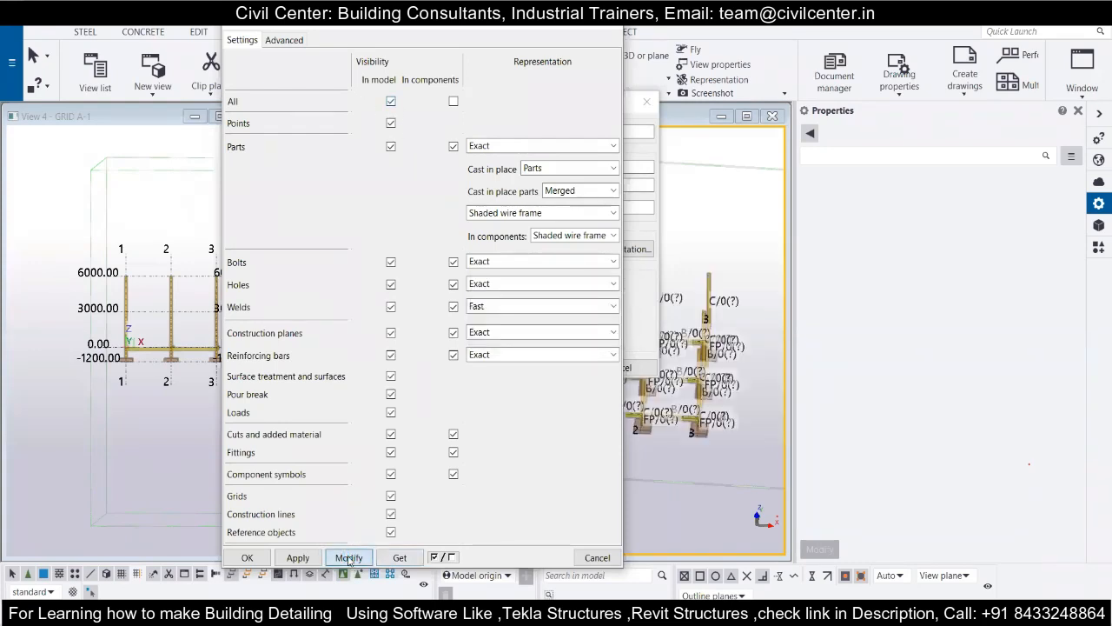
Close the 3d view's display and properties dialogs and switch the PLAN +0 view to its flat plan display.
left_click(611, 23)
left_click(648, 104)
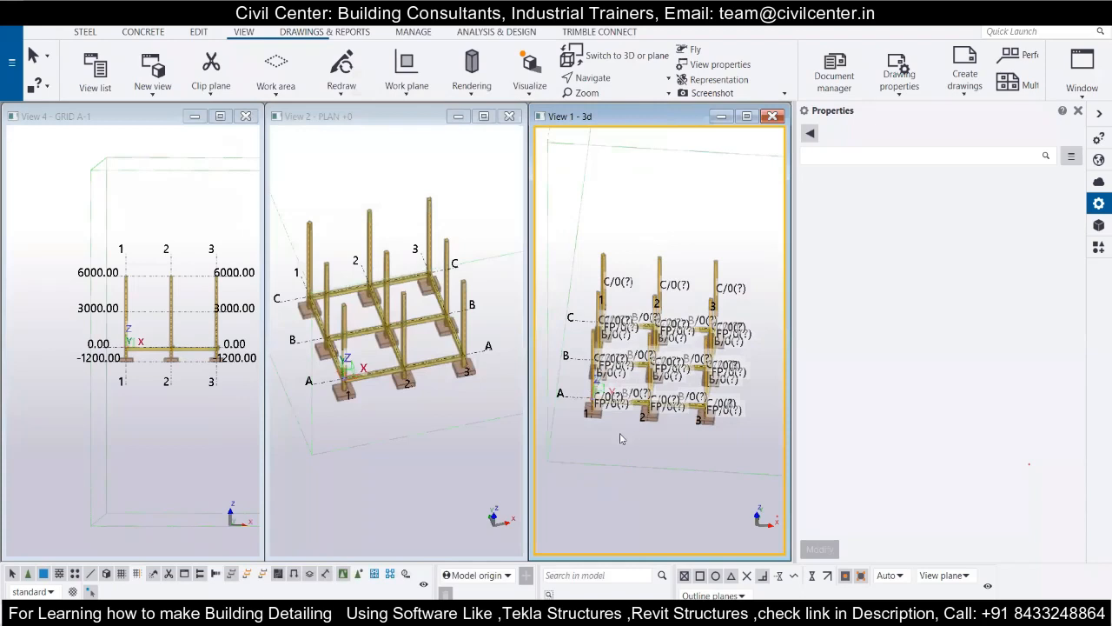
middle_click_drag(618, 418, 617, 396)
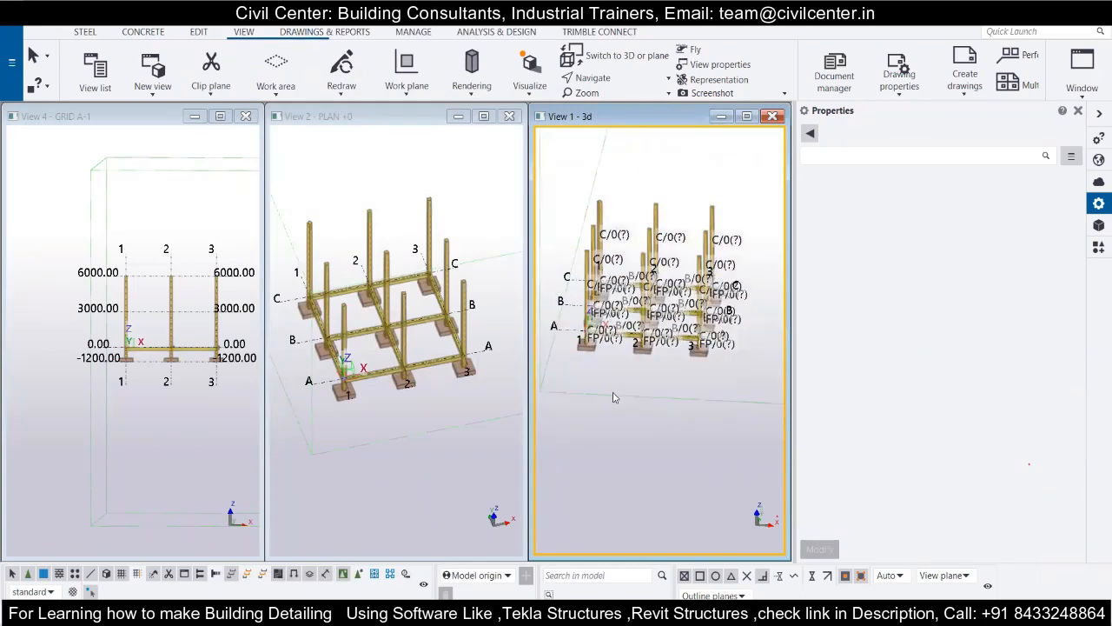
middle_click_drag(406, 376, 383, 377, "ctrl")
middle_click_drag(363, 305, 417, 292)
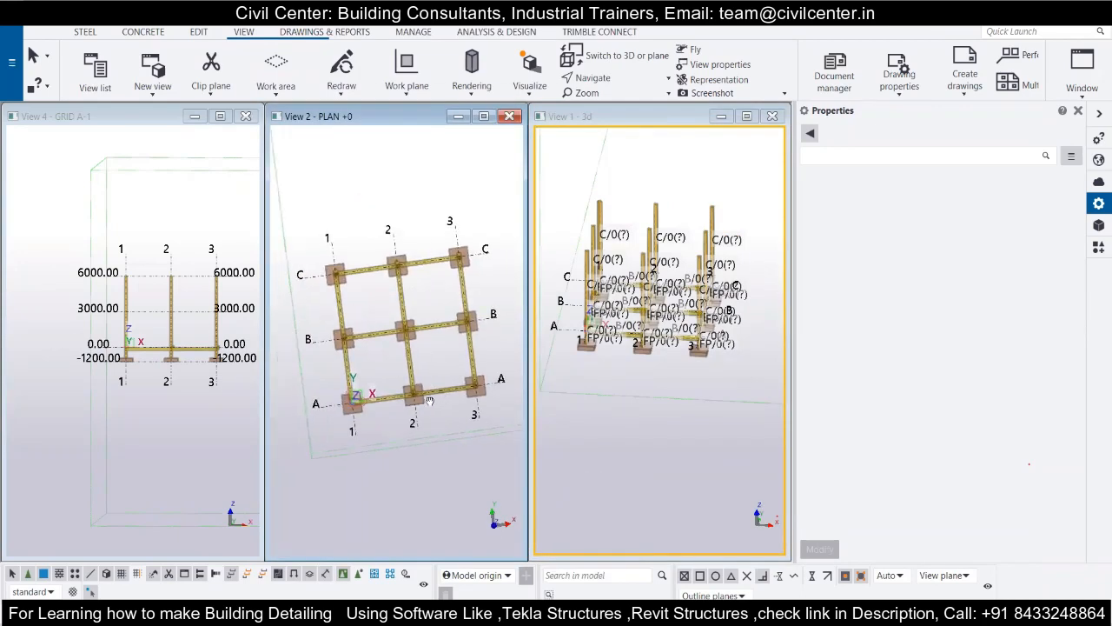
key("ctrl+p")
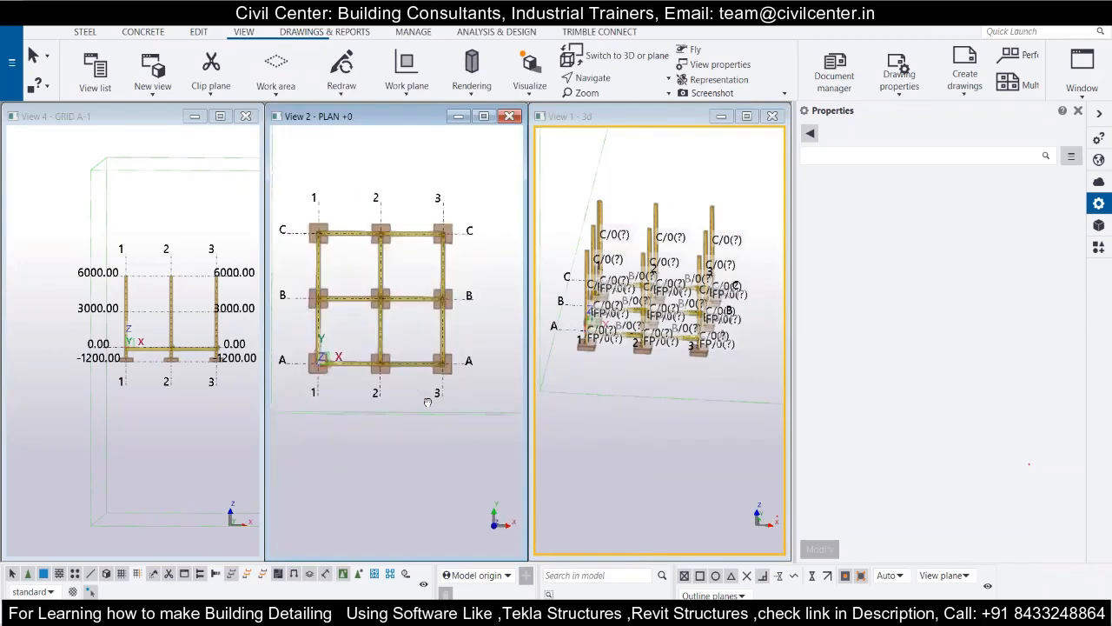
right_click(595, 375)
left_click(658, 398)
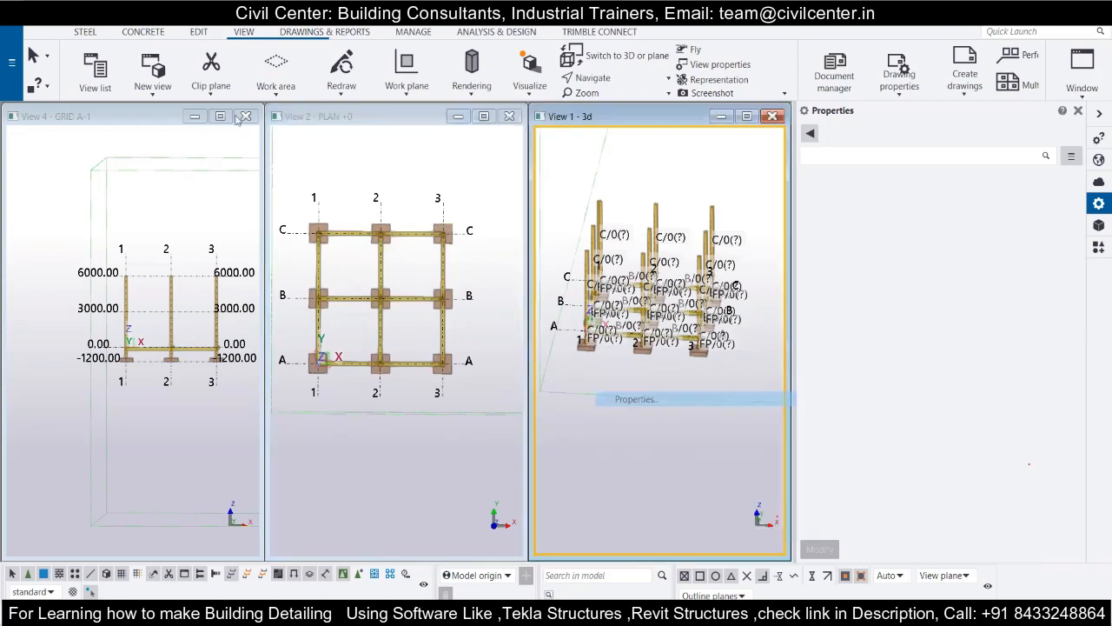
left_click(389, 318)
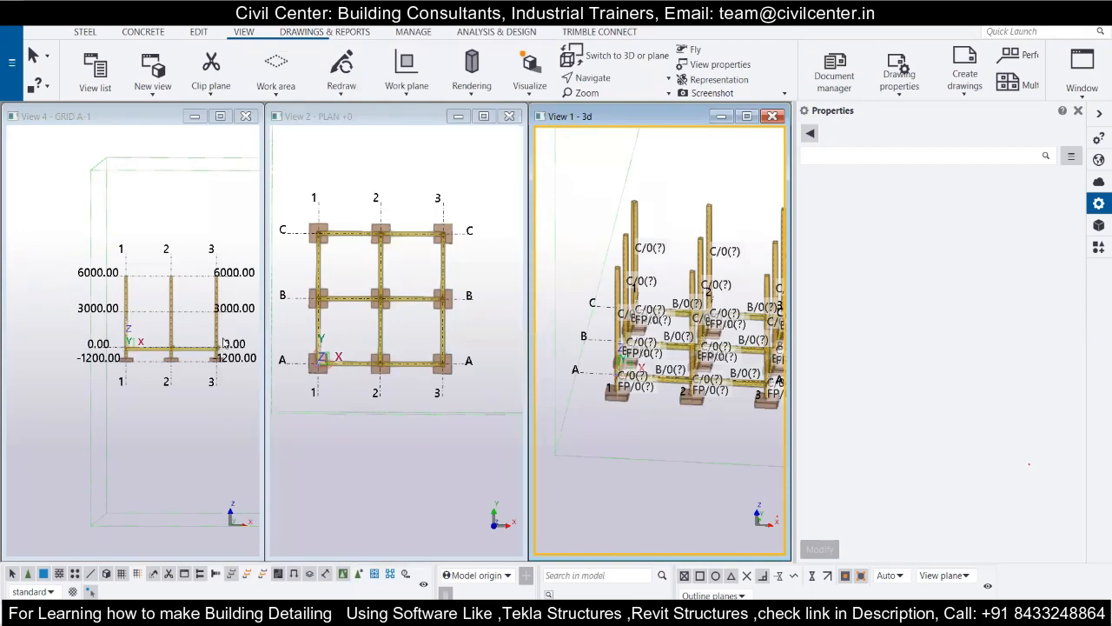
Add the named view PLAN 3000.00-1 to the visible views and move its window below the three other views.
scroll(323, 283, "down", 3)
middle_click_drag(345, 370, 358, 382)
scroll(353, 383, "up", 2)
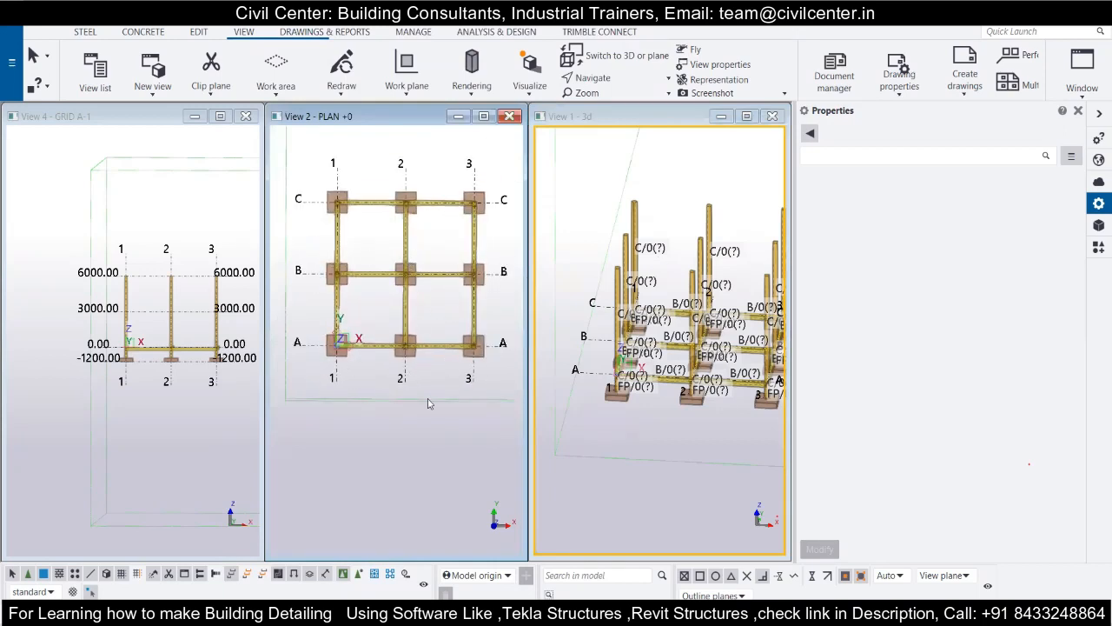
left_click(1079, 85)
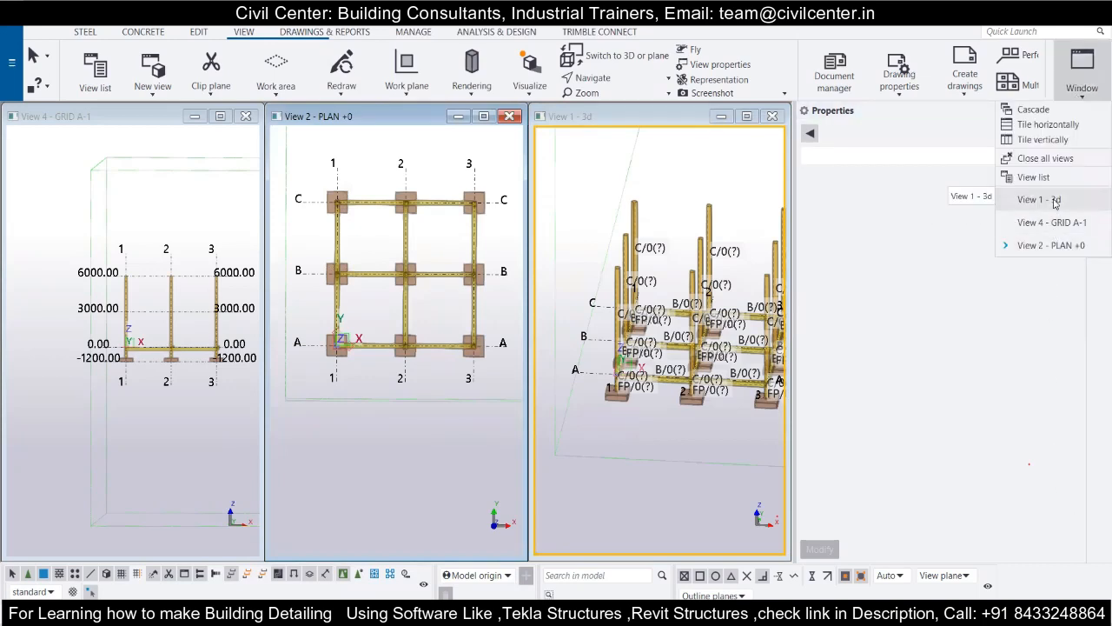
left_click(1036, 178)
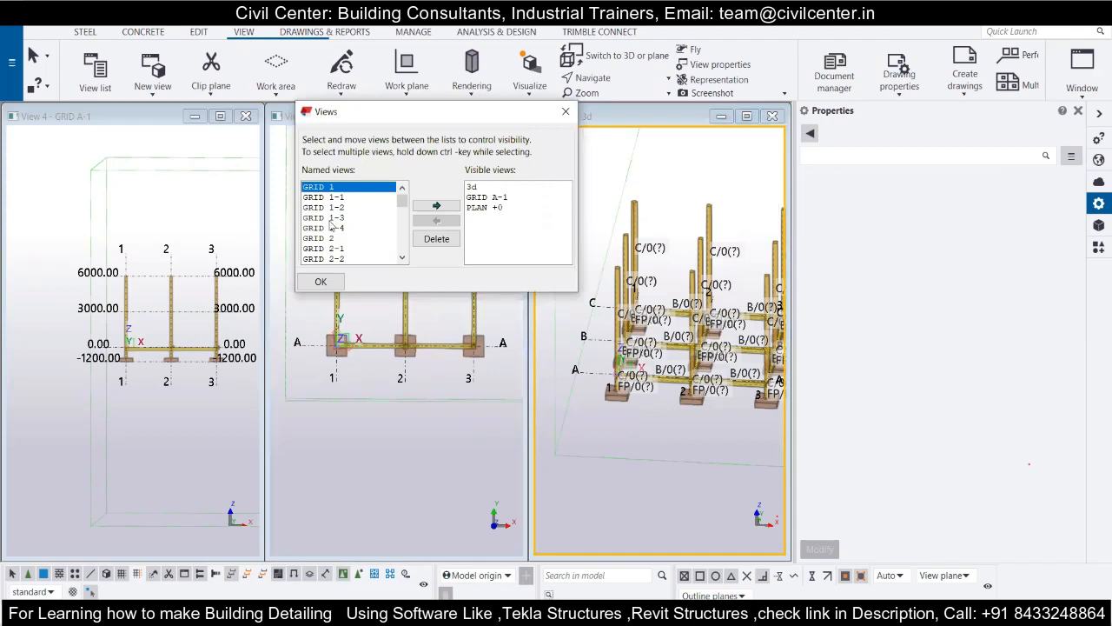
scroll(331, 224, "down", 6)
scroll(331, 224, "down", 8)
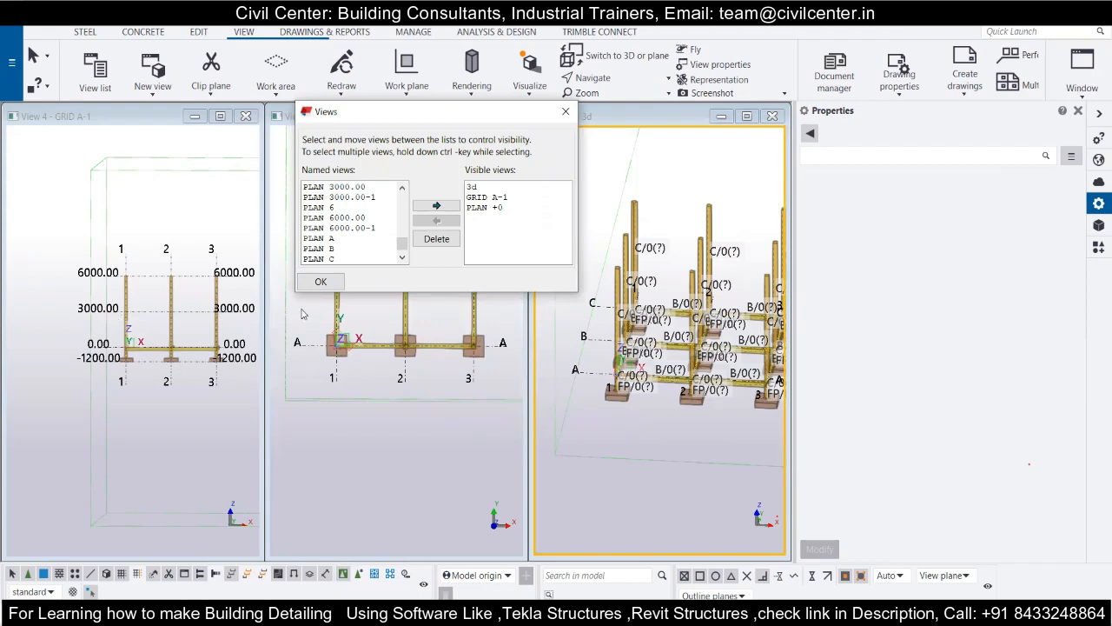
double_click(342, 197)
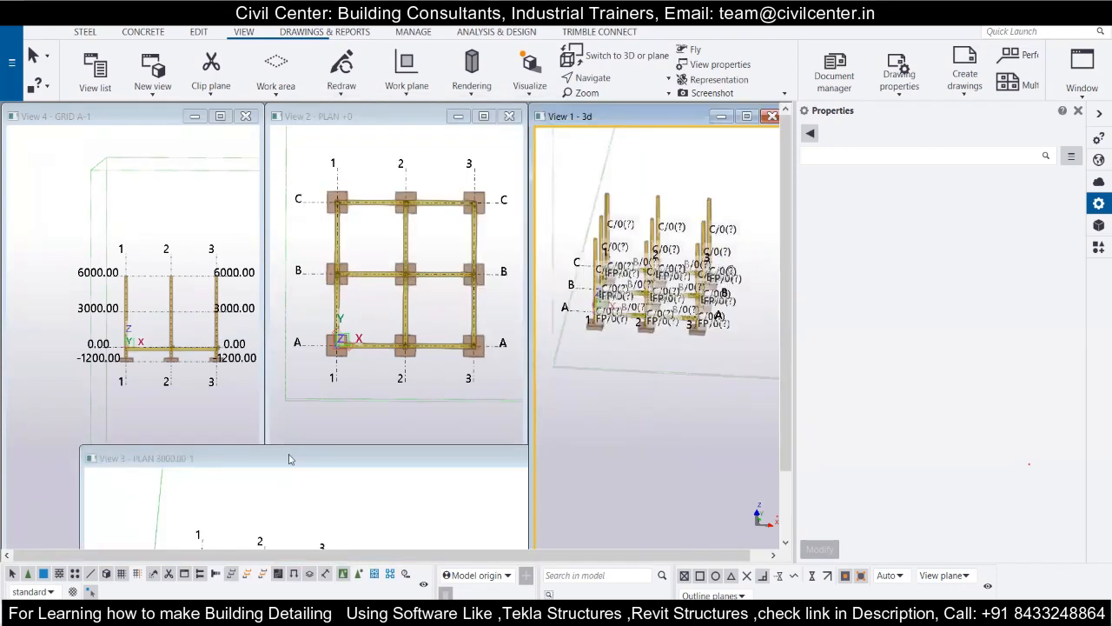
left_click_drag(289, 459, 303, 553)
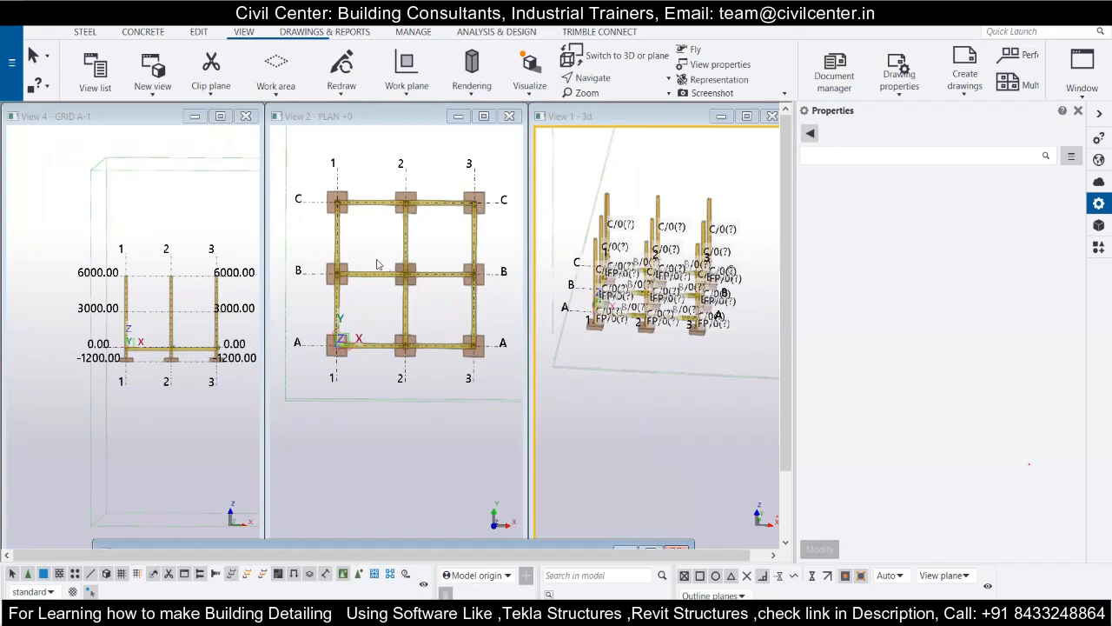
Start a concrete beam, look up its size in the structural drawing's roof beam schedule, and set its profile to 350*250.
scroll(328, 262, "up", 3)
scroll(329, 263, "down", 2)
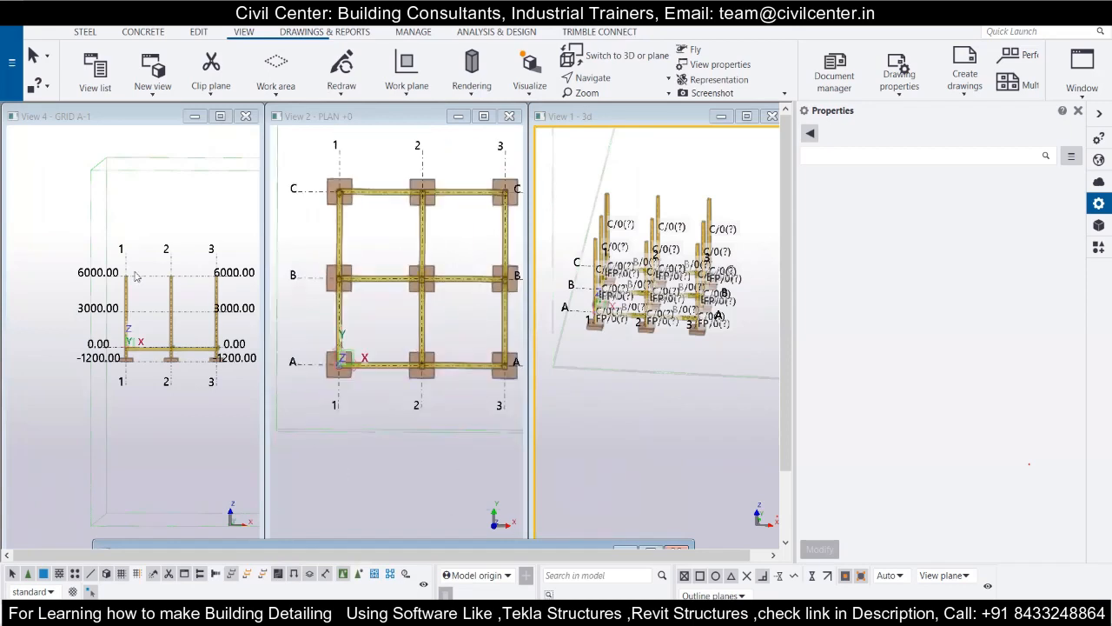
scroll(628, 269, "up", 5)
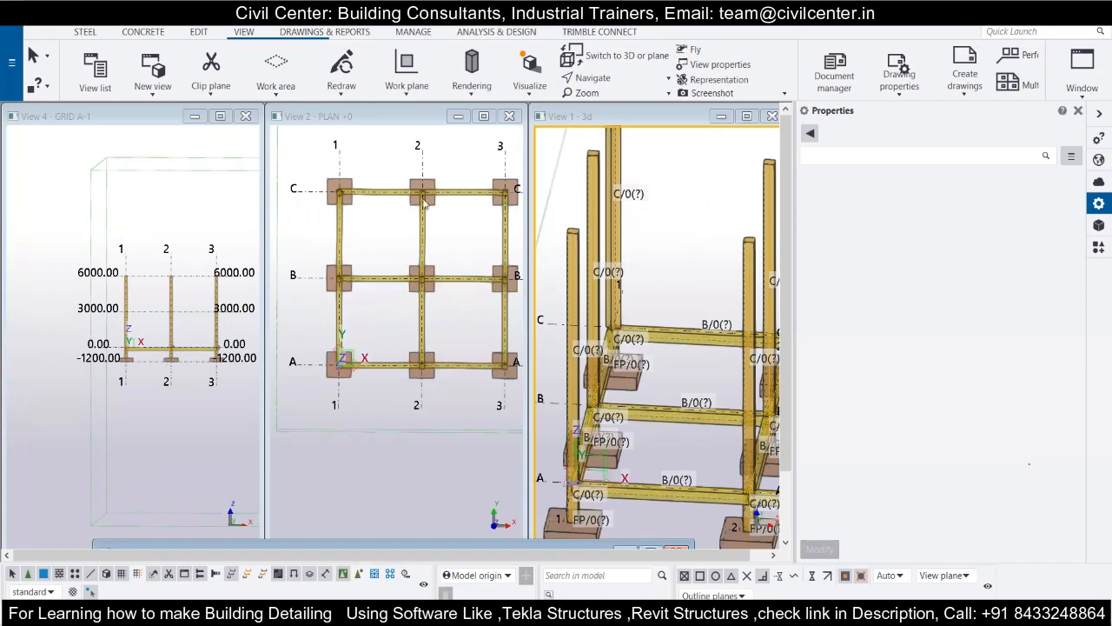
left_click(143, 31)
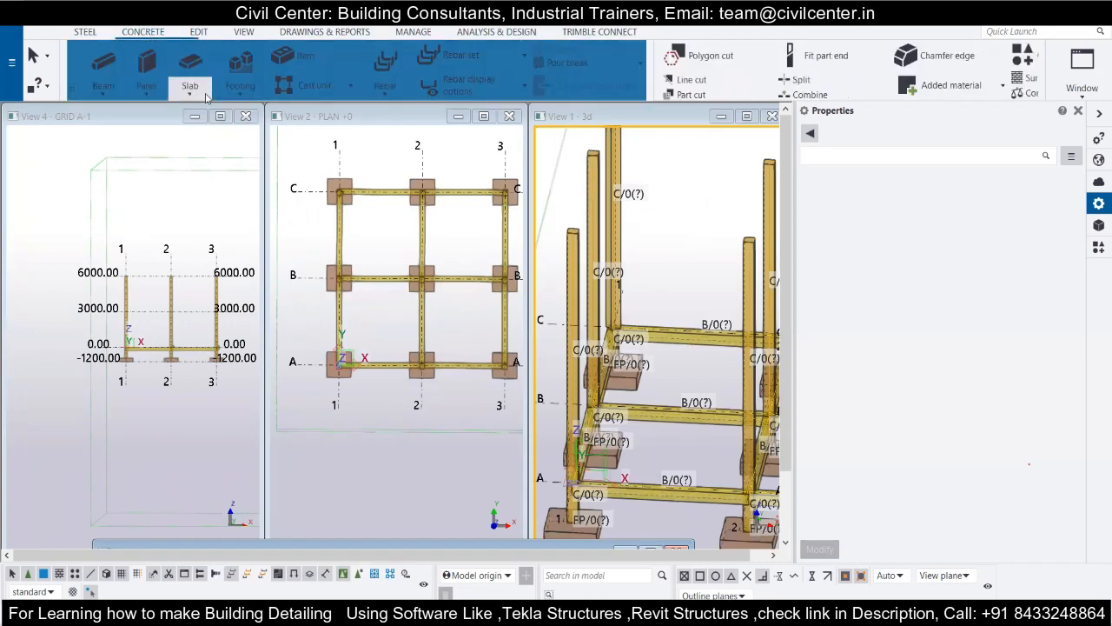
left_click(137, 69)
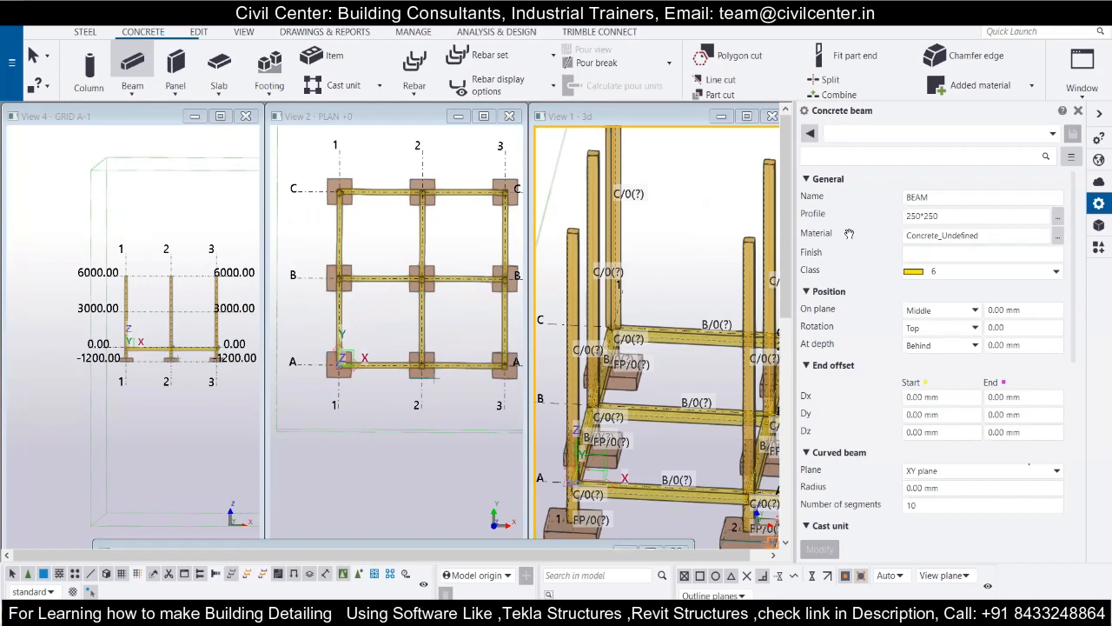
key("alt+Tab")
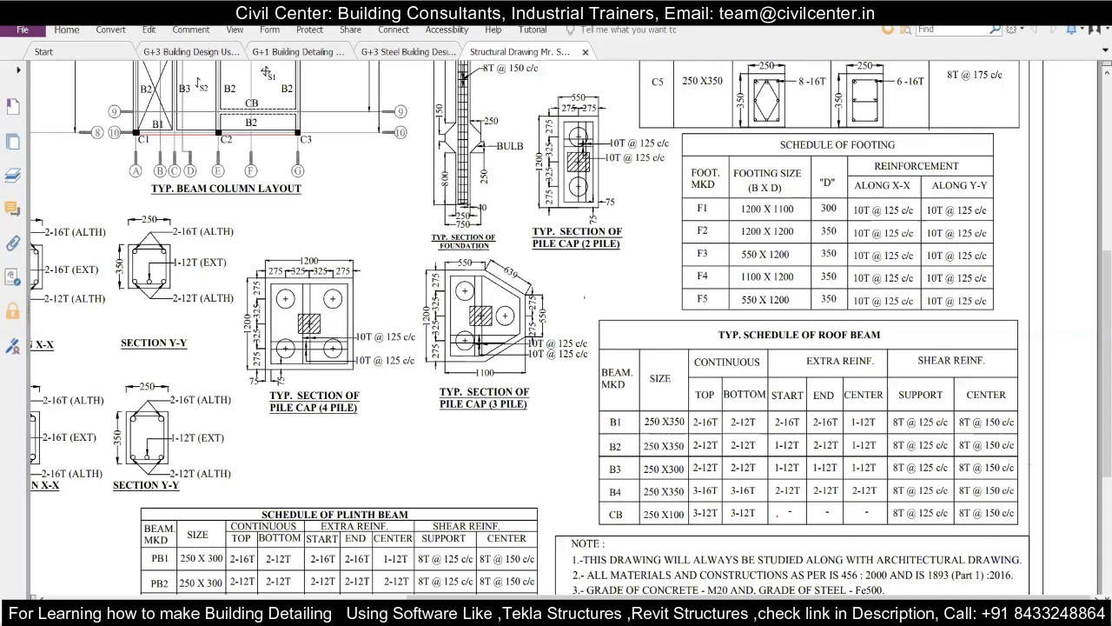
scroll(565, 330, "down", 2)
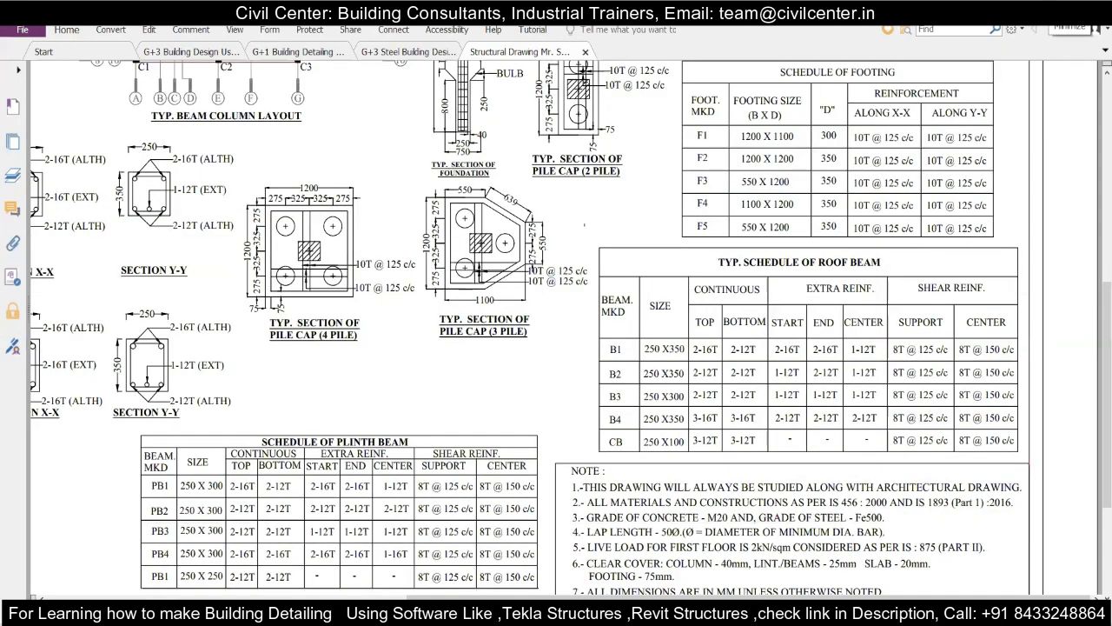
left_click(1049, 10)
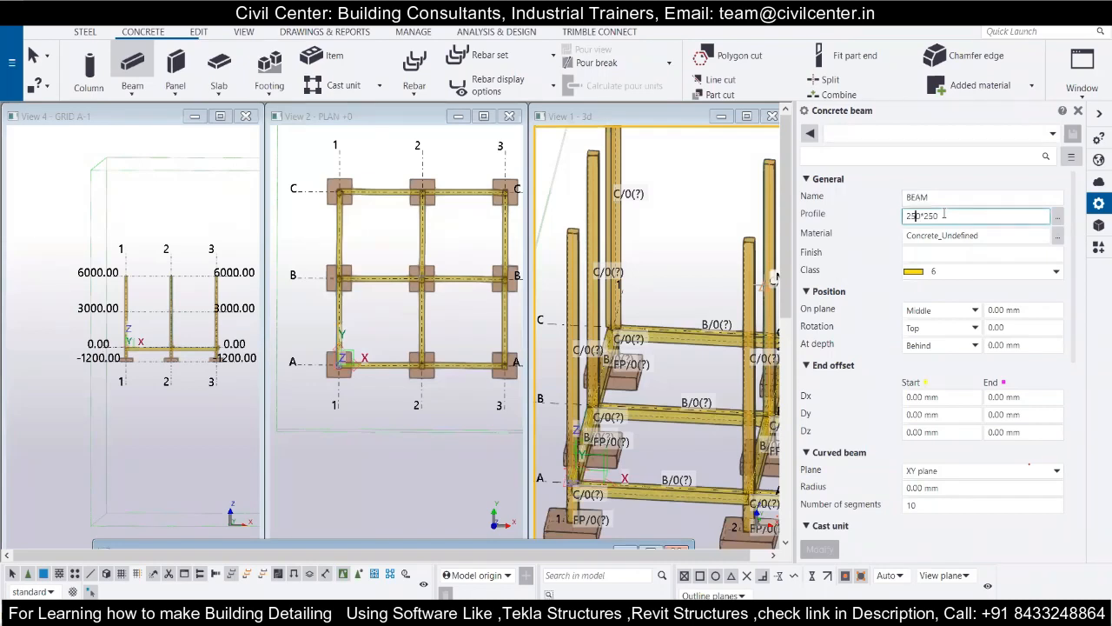
key("BackSpace")
type("3")
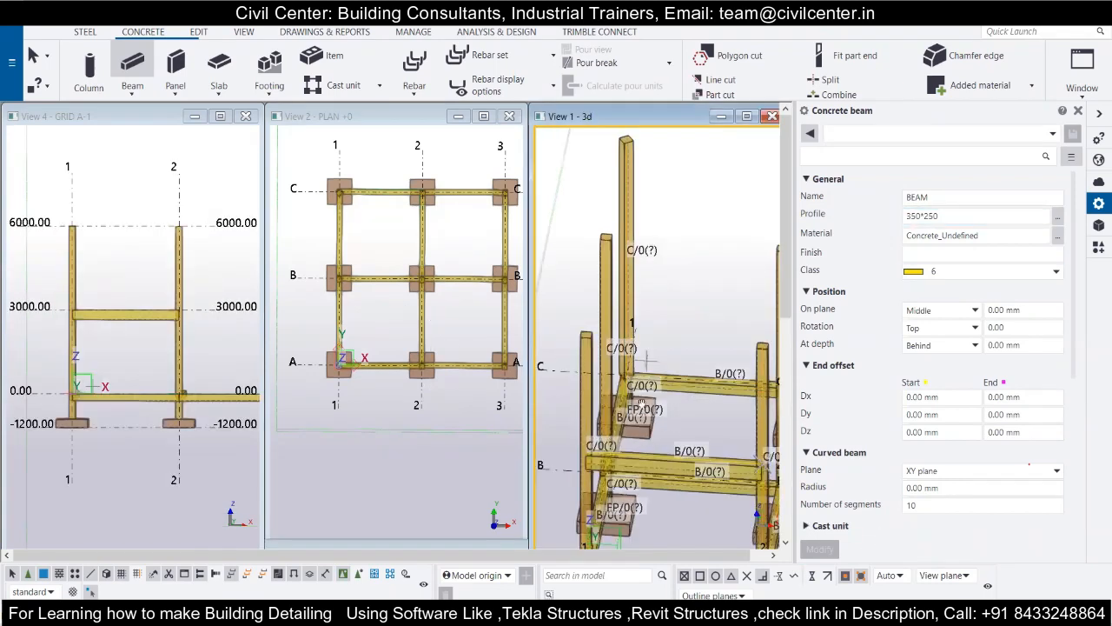
Place the beam at level 3000.00 between grid lines 1 and 2 in the GRID A-1 view and maximize the 3d view.
middle_click_drag(647, 357, 647, 406)
scroll(642, 391, "down", 5)
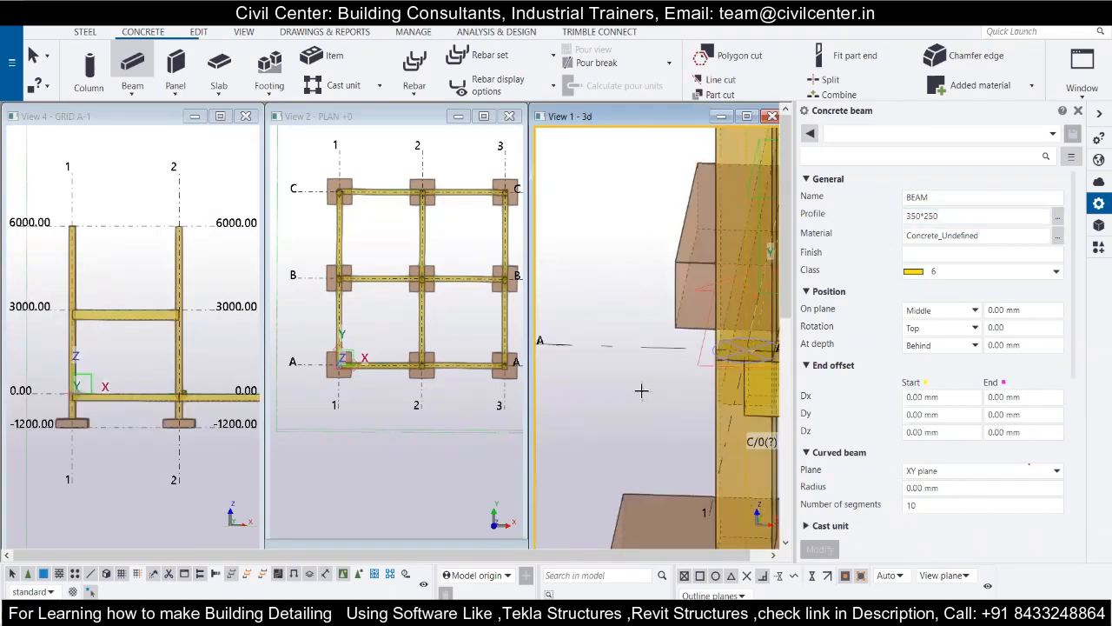
scroll(642, 376, "down", 6)
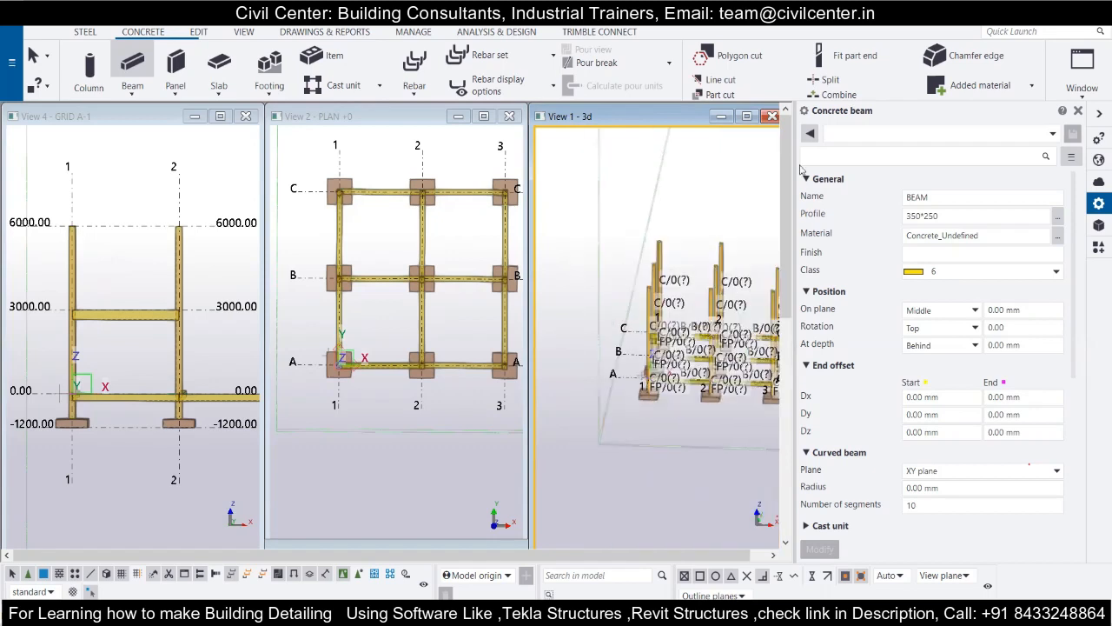
left_click(747, 116)
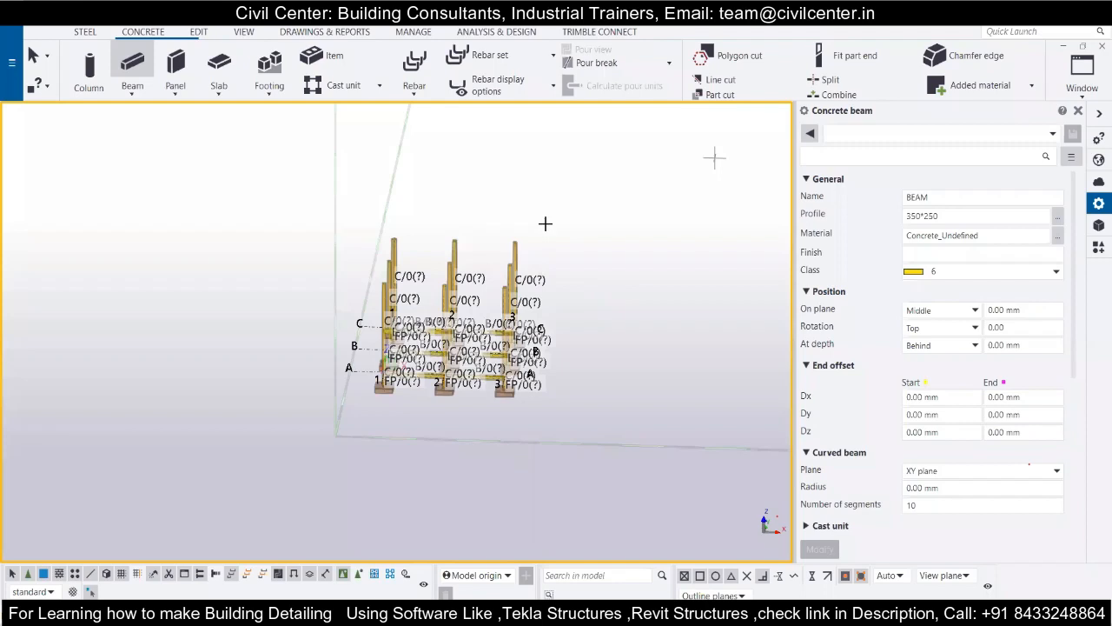
Examine how the new 3000.00-level beam meets its columns in 3D and recheck the roof beam schedule in the structural drawing.
scroll(545, 223, "up", 10)
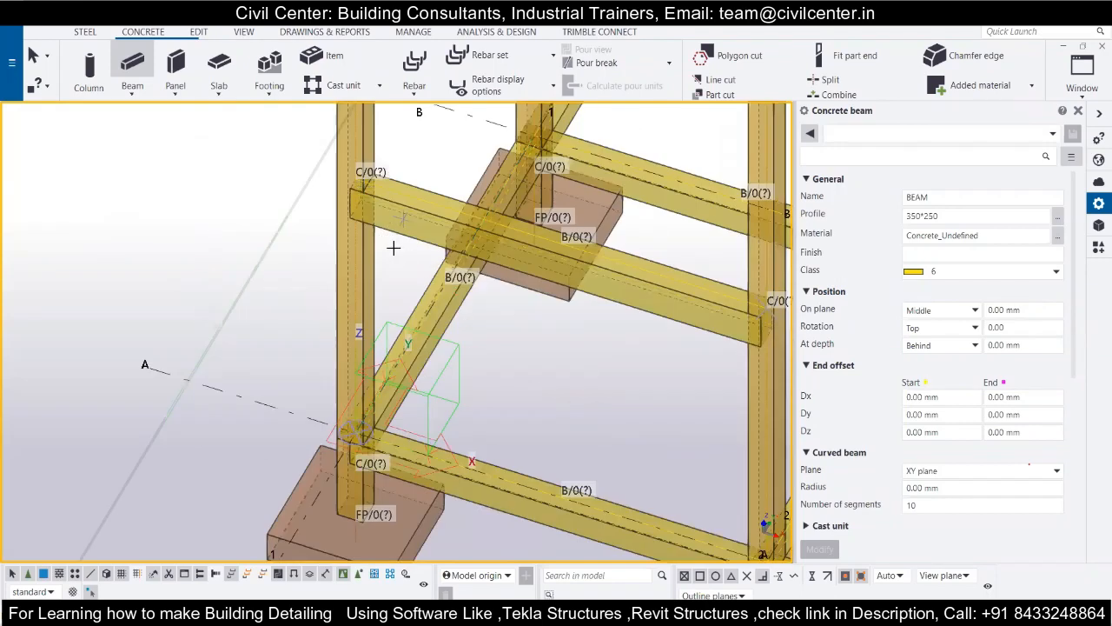
scroll(394, 247, "up", 4)
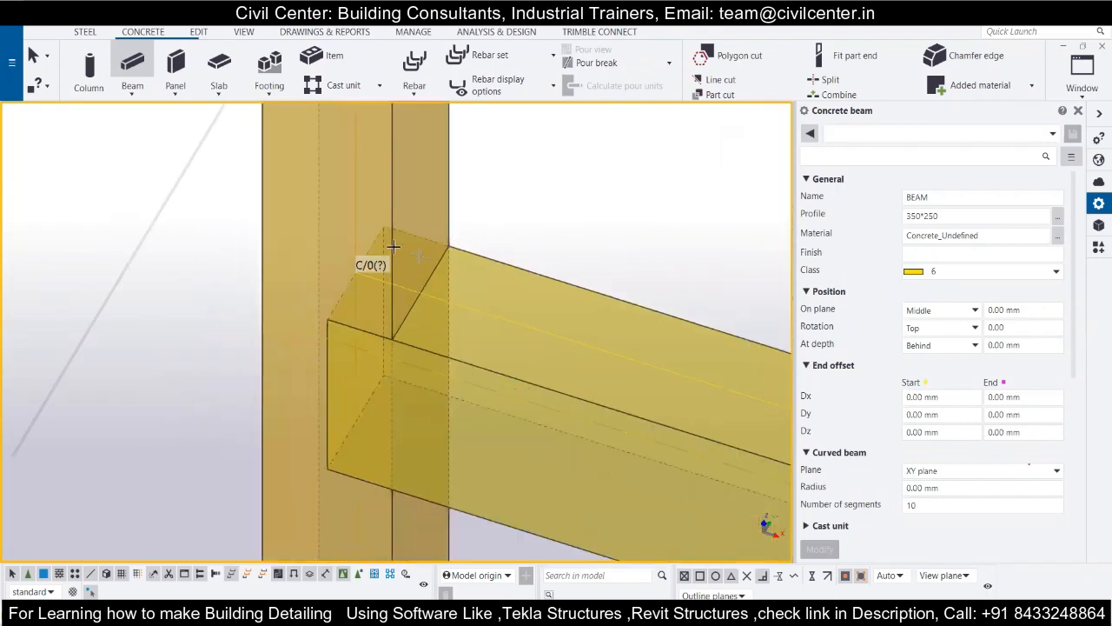
scroll(337, 232, "down", 10)
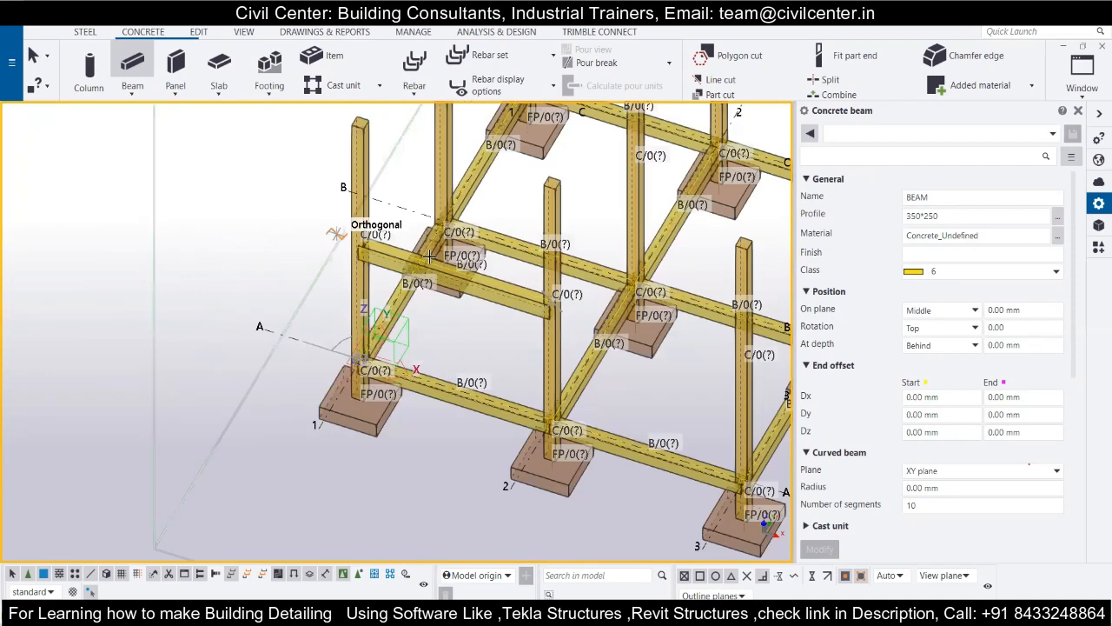
scroll(347, 360, "down", 3)
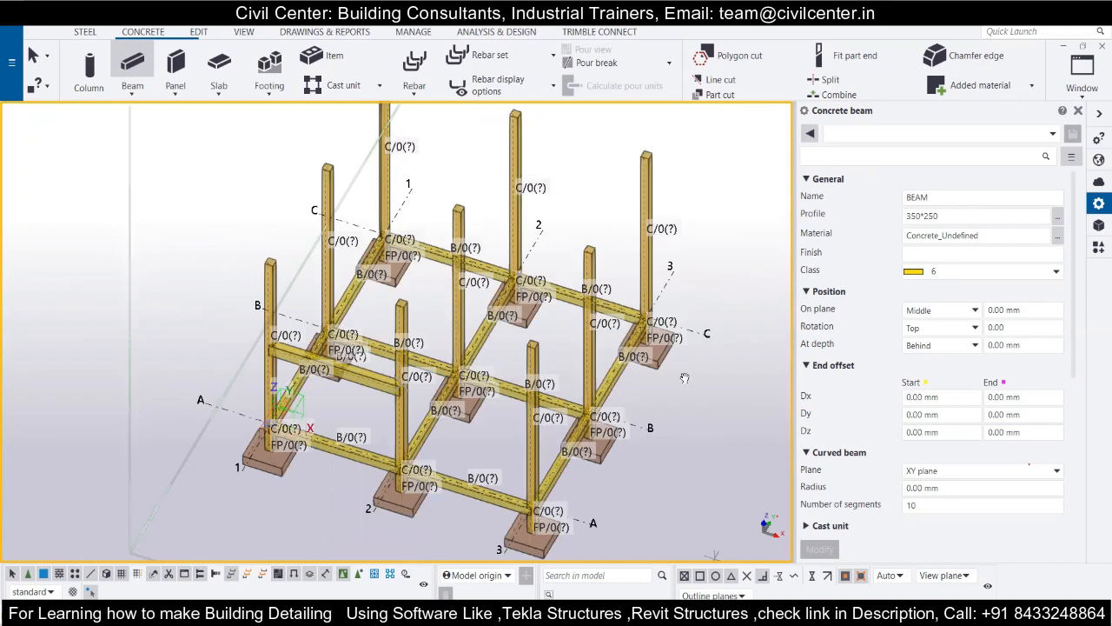
key("alt+Tab")
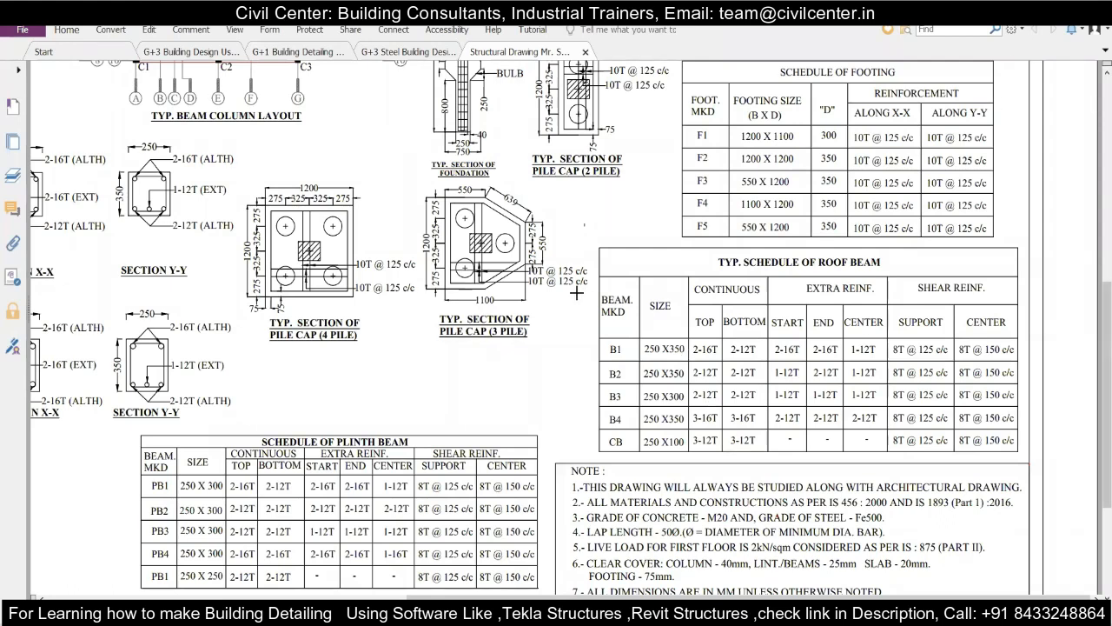
key("alt+Tab")
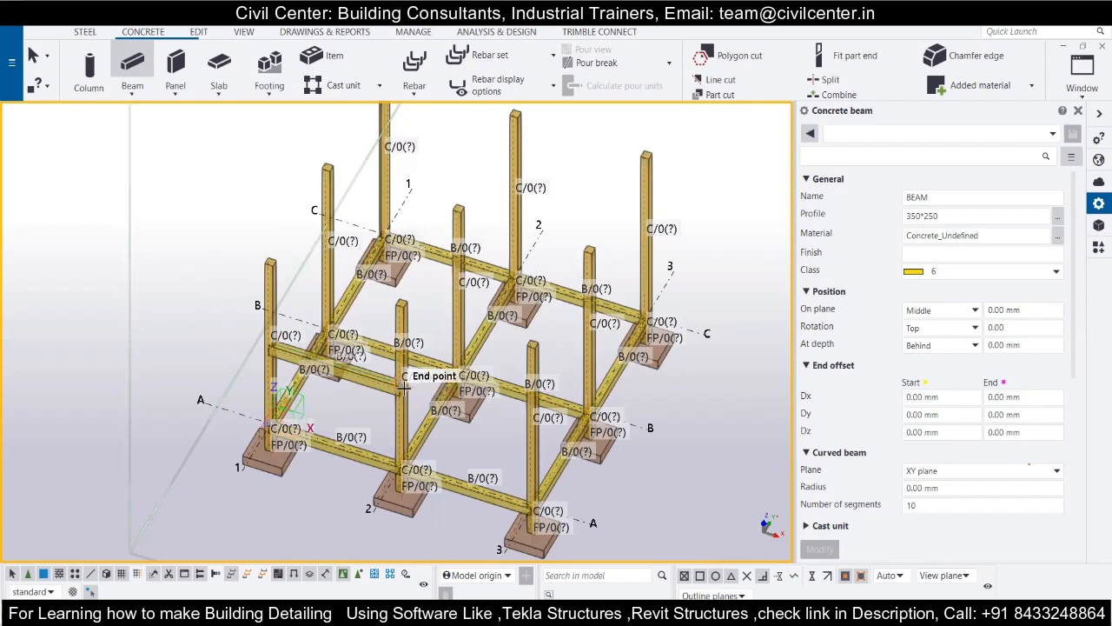
scroll(404, 387, "up", 2)
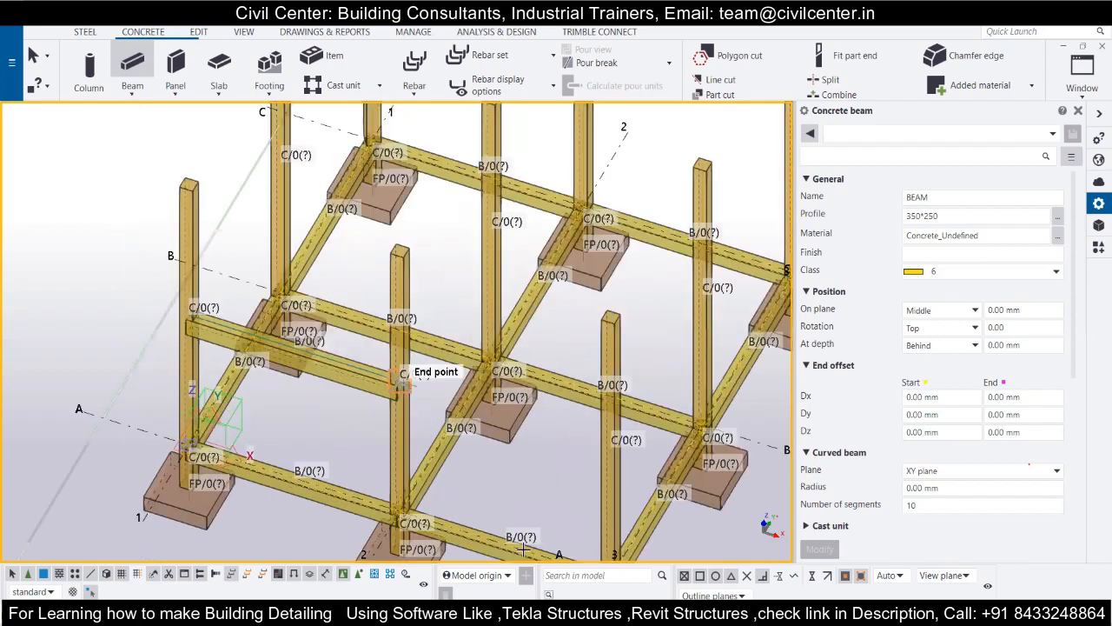
middle_click_drag(417, 449, 459, 393)
scroll(408, 386, "up", 5)
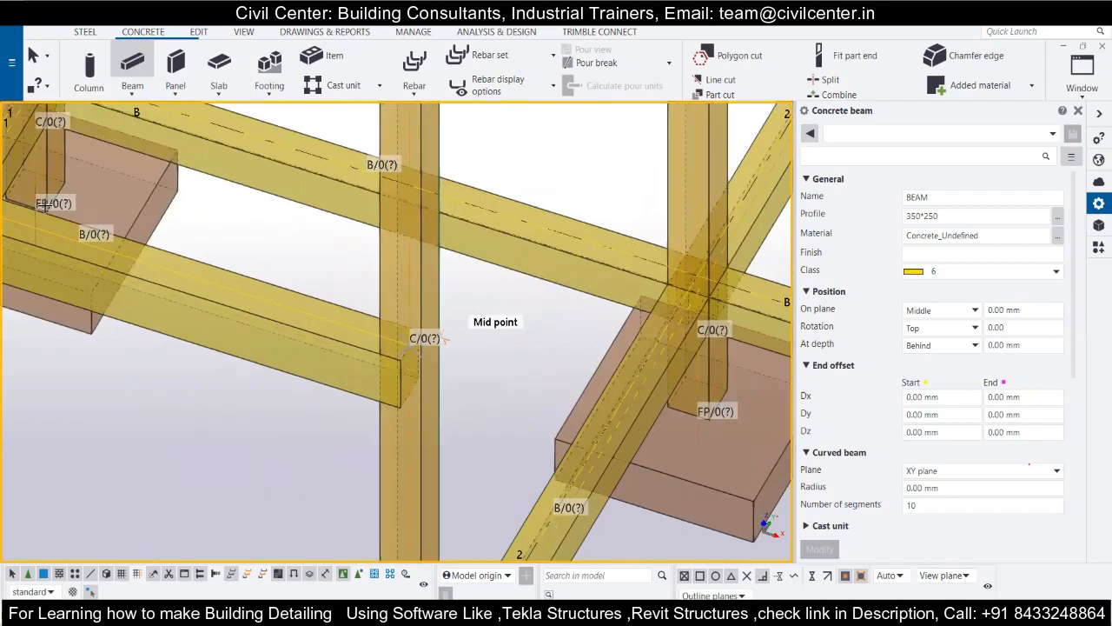
scroll(189, 323, "down", 3)
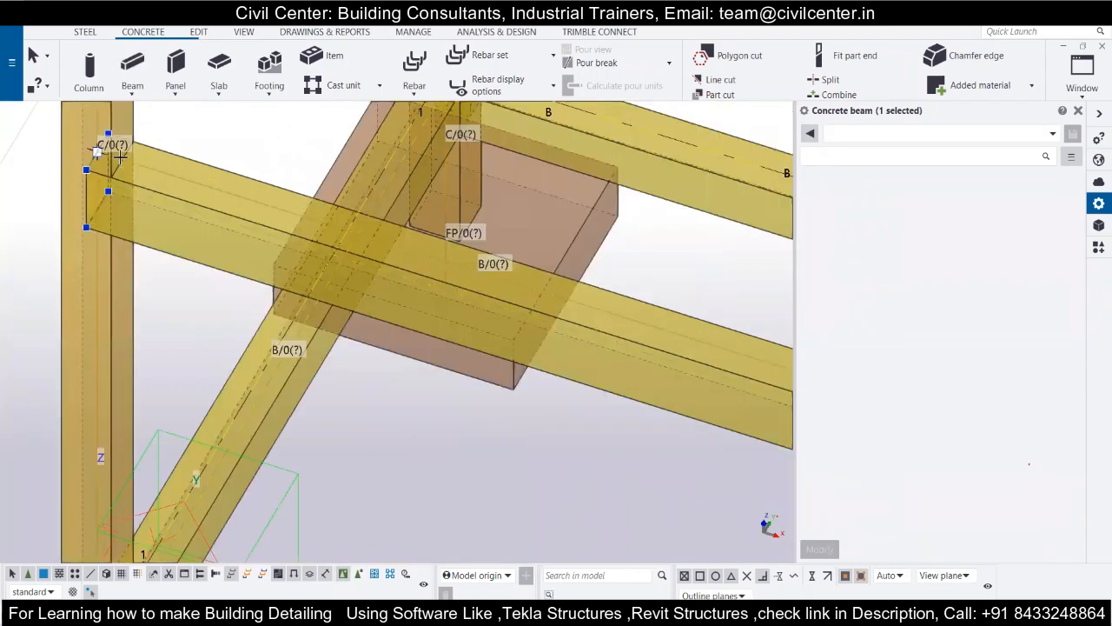
Try to shift the start point of the 3000.00-level beam along its length within the column at A-1.
left_click_drag(97, 152, 119, 157)
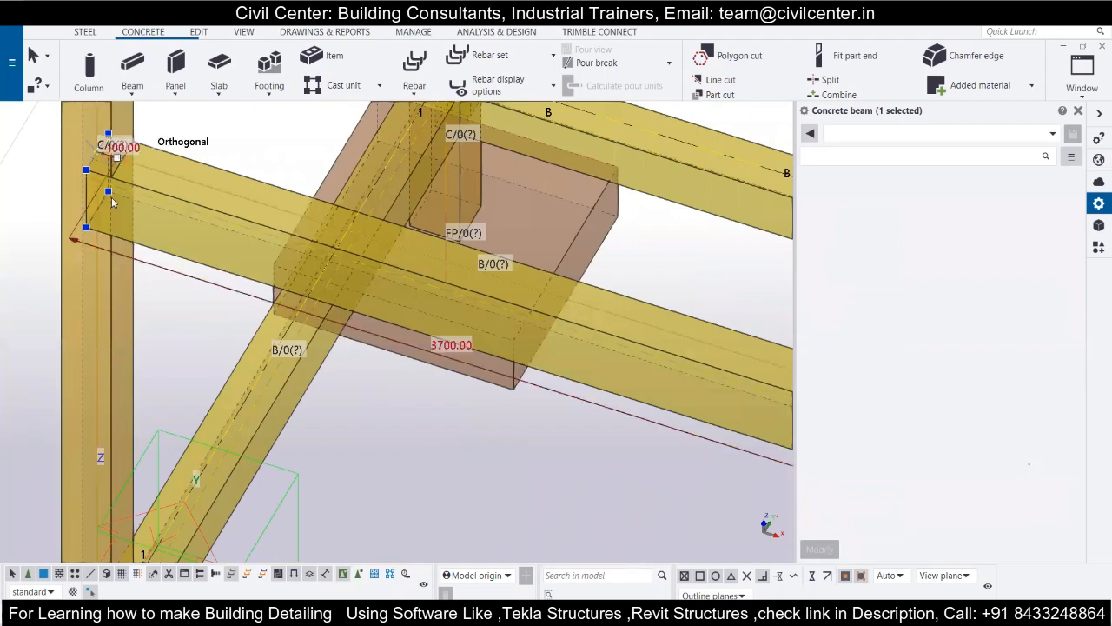
left_click_drag(112, 202, 106, 178)
scroll(106, 179, "up", 5)
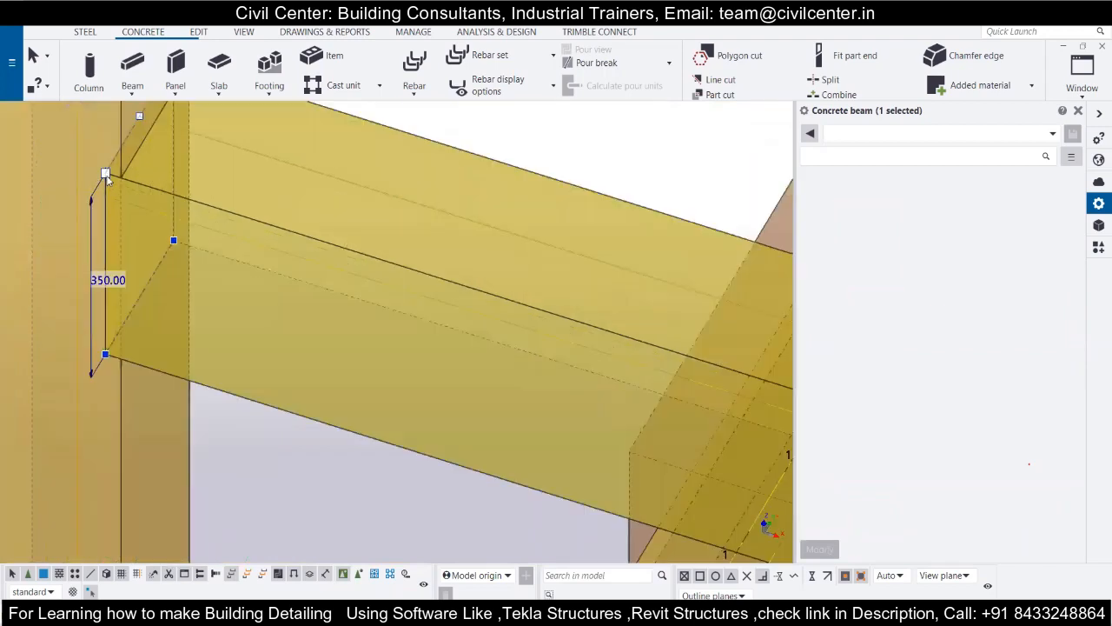
scroll(104, 173, "up", 2)
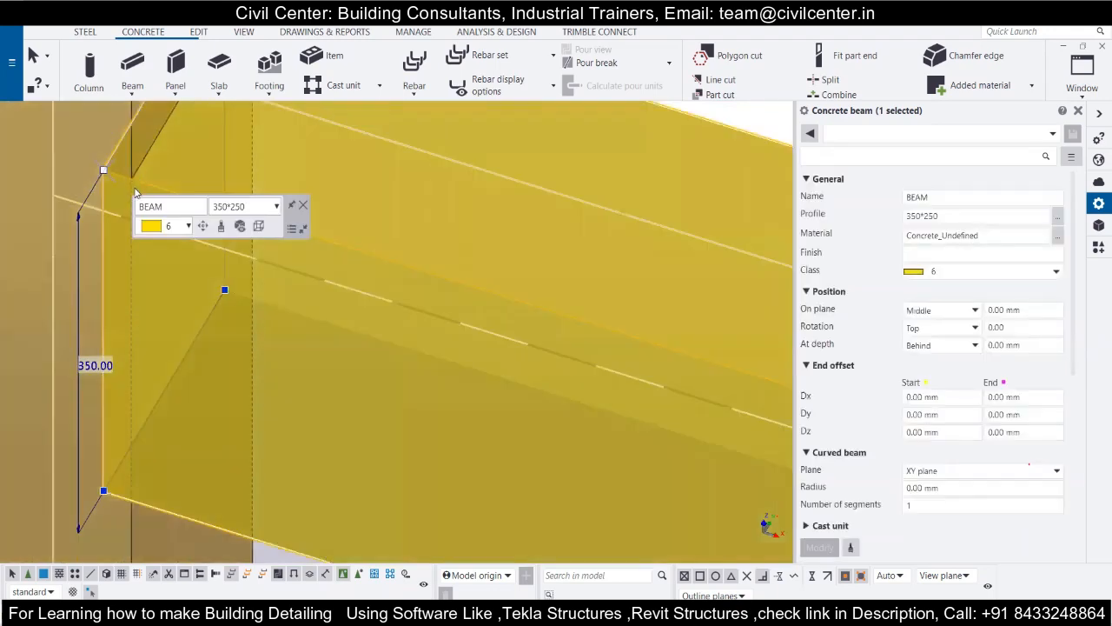
scroll(149, 121, "down", 2)
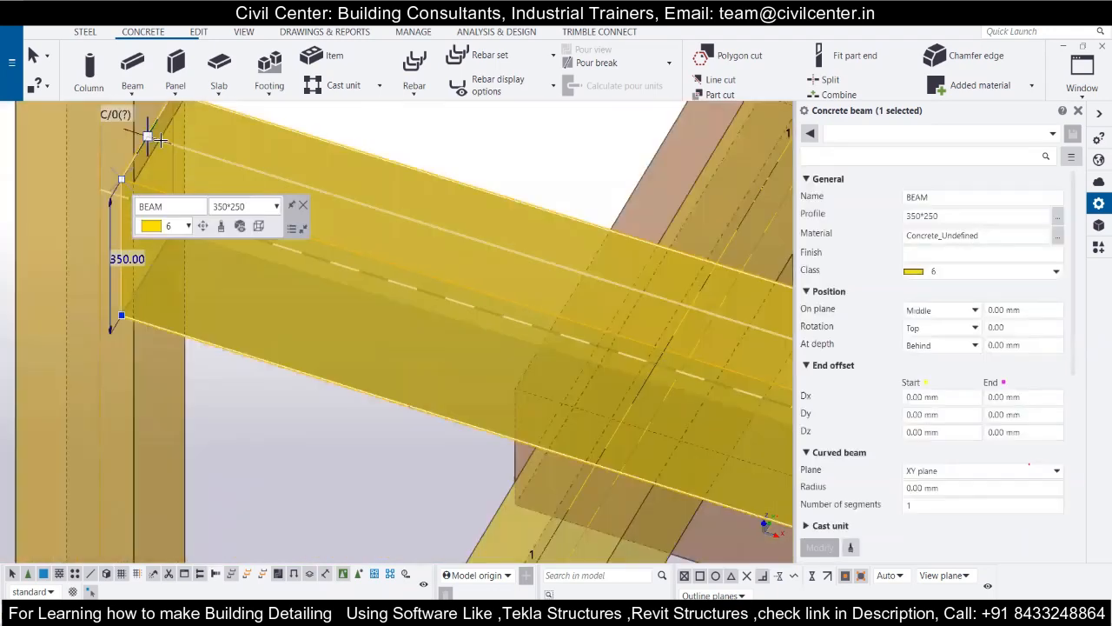
left_click(150, 137)
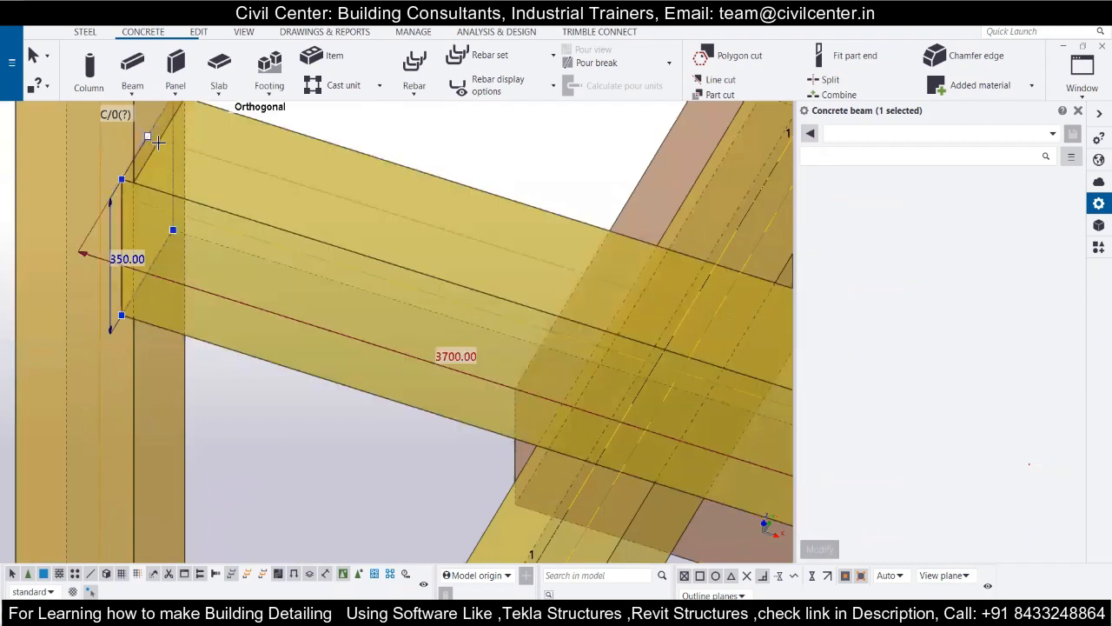
left_click_drag(158, 142, 101, 122)
scroll(244, 303, "down", 4)
scroll(245, 303, "up", 3)
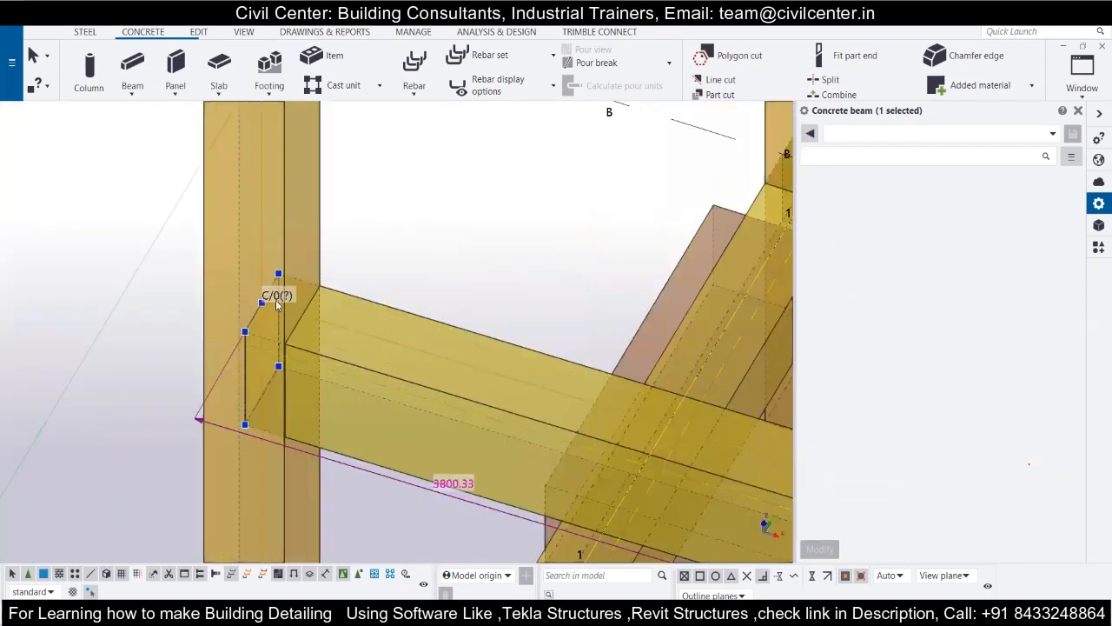
Move the beam's start point inward by a numeric distance so the beam begins at the inner face of column A-1.
scroll(277, 303, "up", 3)
left_click_drag(278, 300, 359, 328)
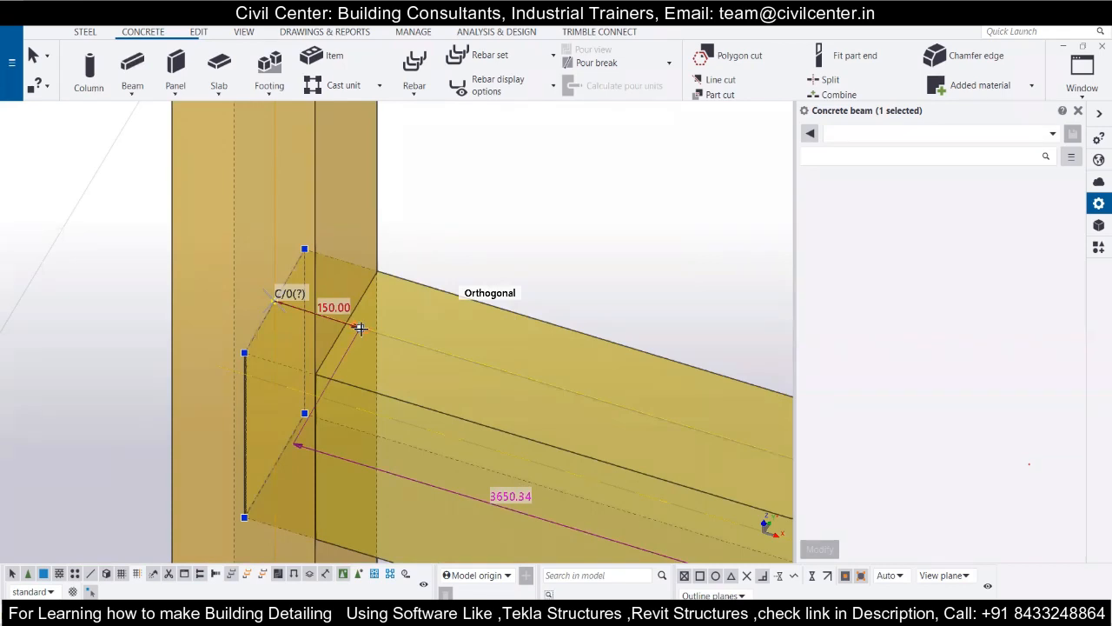
type("125")
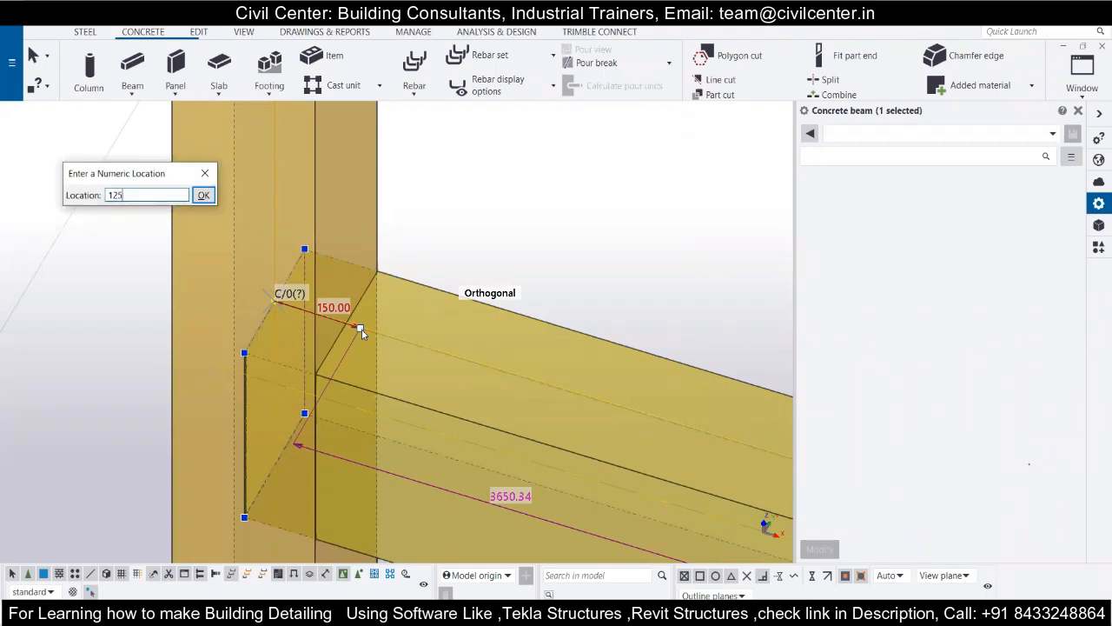
key("Return")
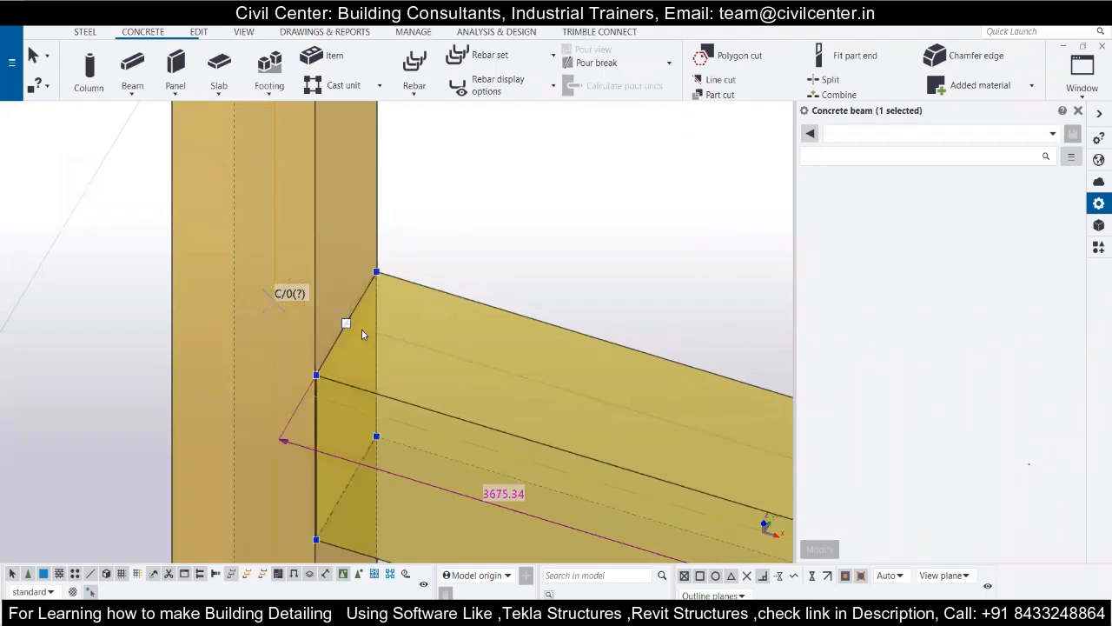
Check the beam's far end at column A-2 and delete the 3000.00-level beam on grid line A.
scroll(314, 284, "down", 3)
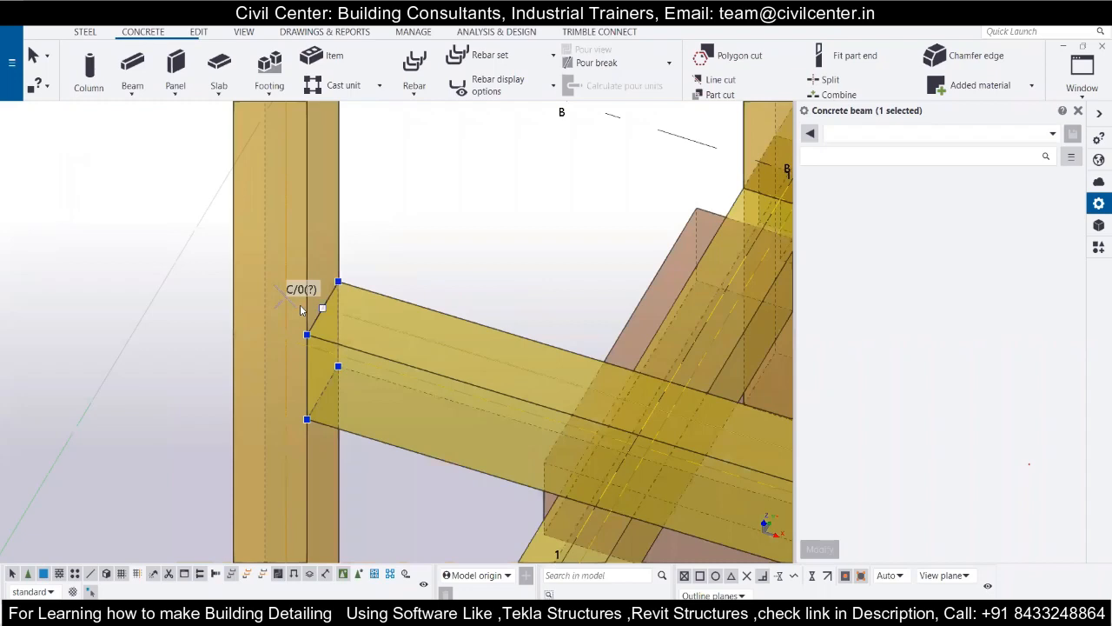
scroll(270, 281, "down", 1)
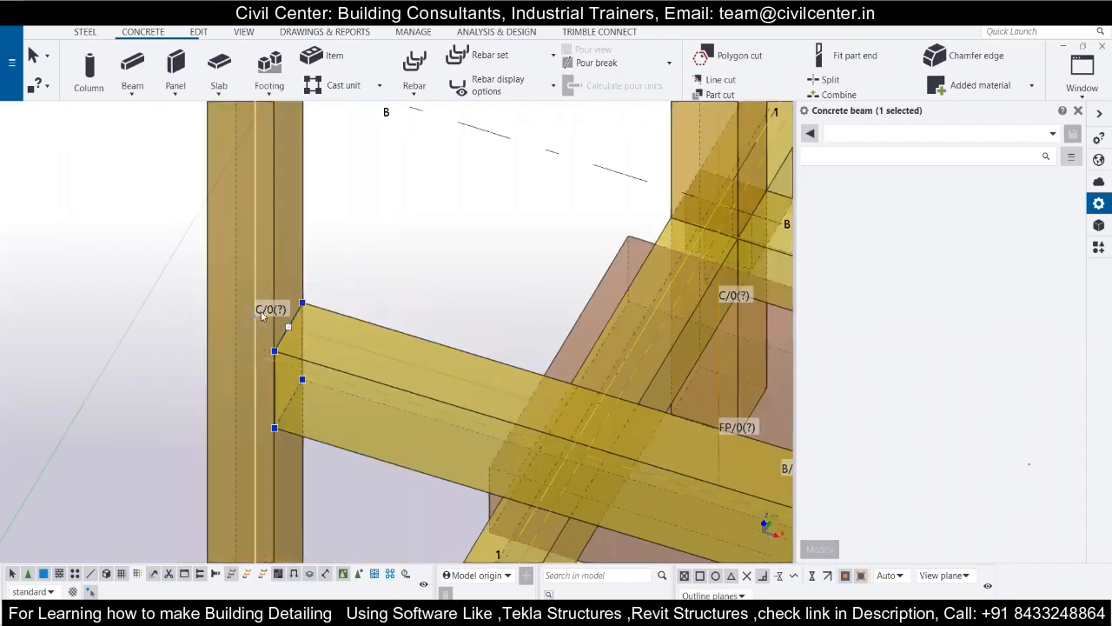
scroll(262, 317, "down", 1)
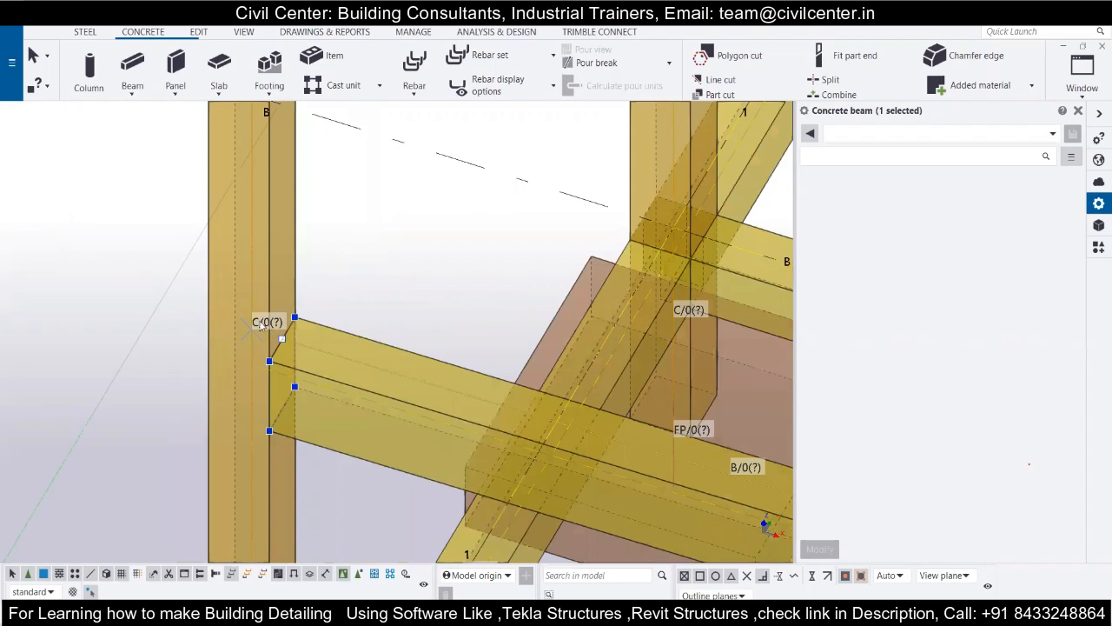
scroll(239, 209, "down", 2)
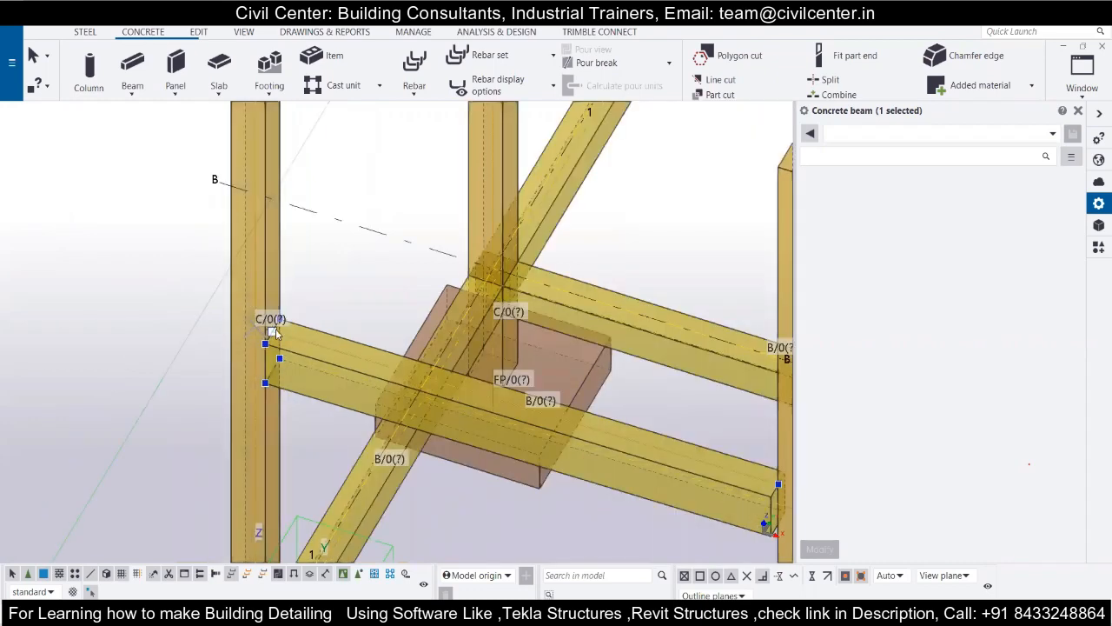
scroll(275, 333, "down", 2)
middle_click_drag(570, 444, 501, 396)
scroll(500, 395, "up", 2)
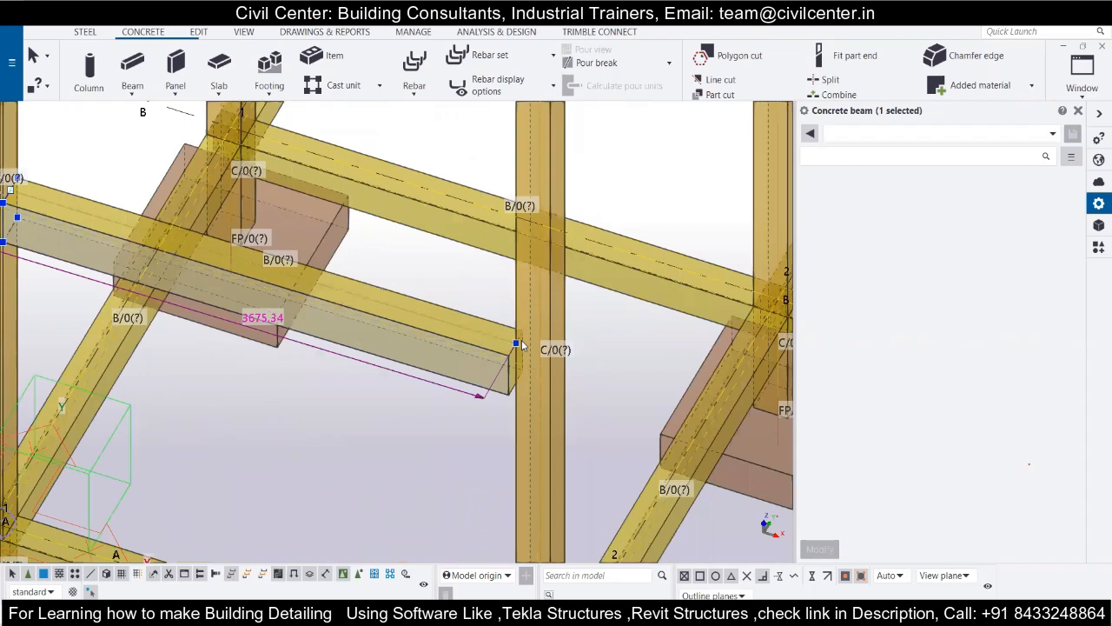
scroll(521, 345, "down", 3)
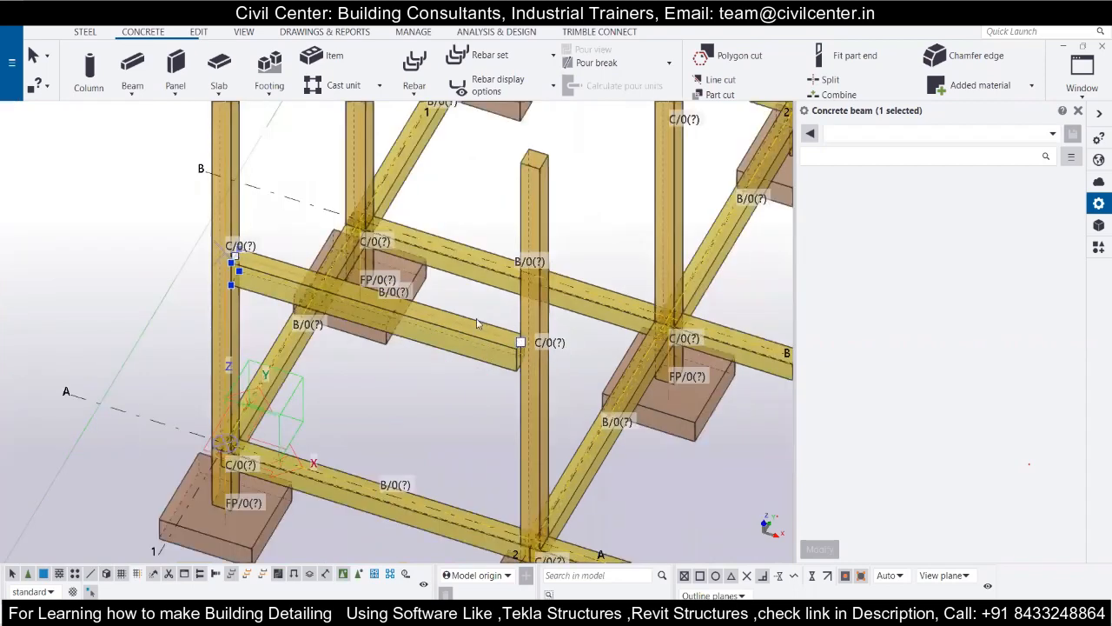
key("Delete")
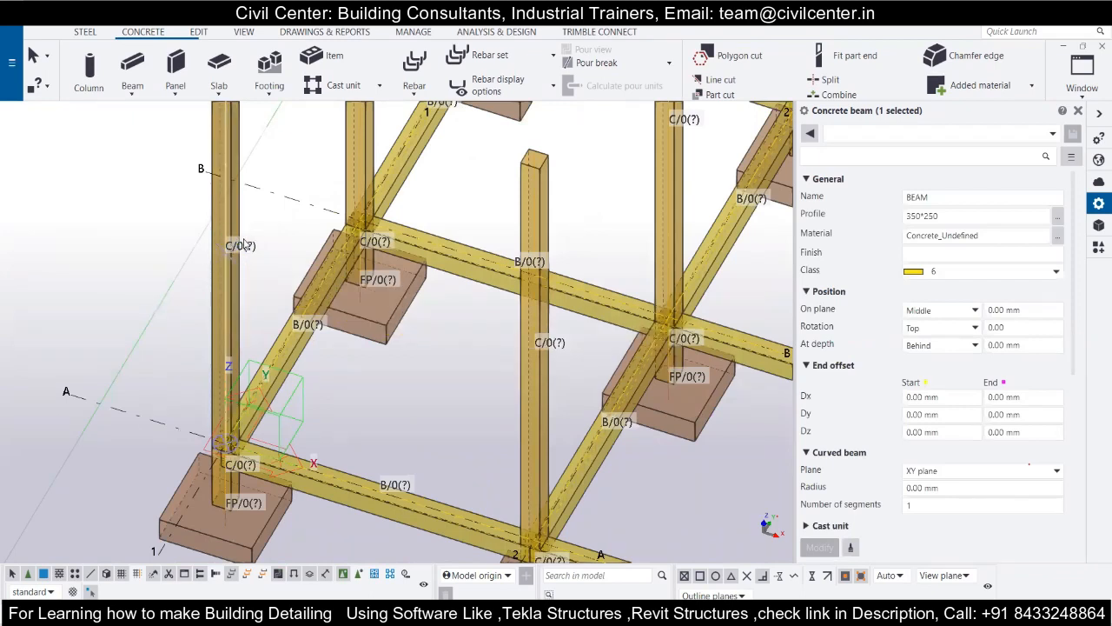
scroll(290, 323, "down", 5)
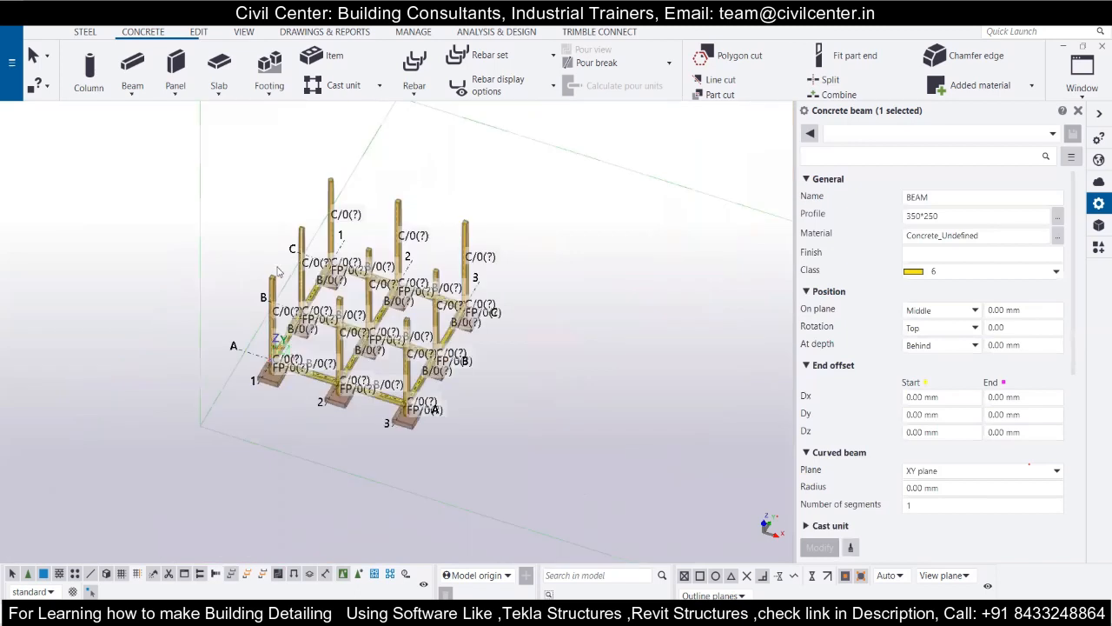
scroll(306, 390, "up", 1)
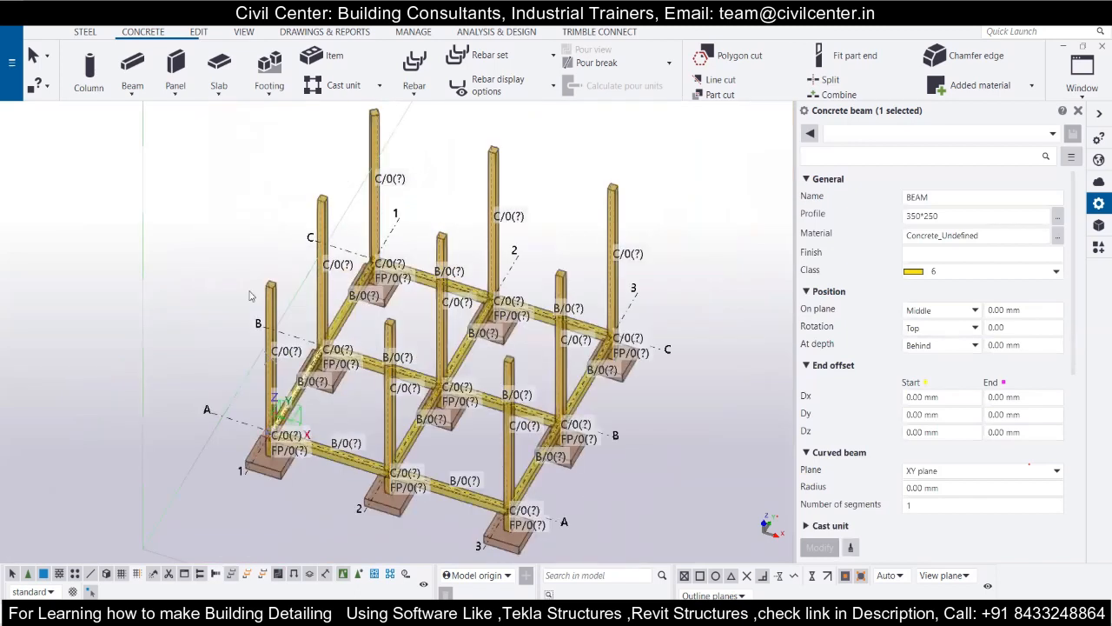
scroll(240, 273, "up", 1)
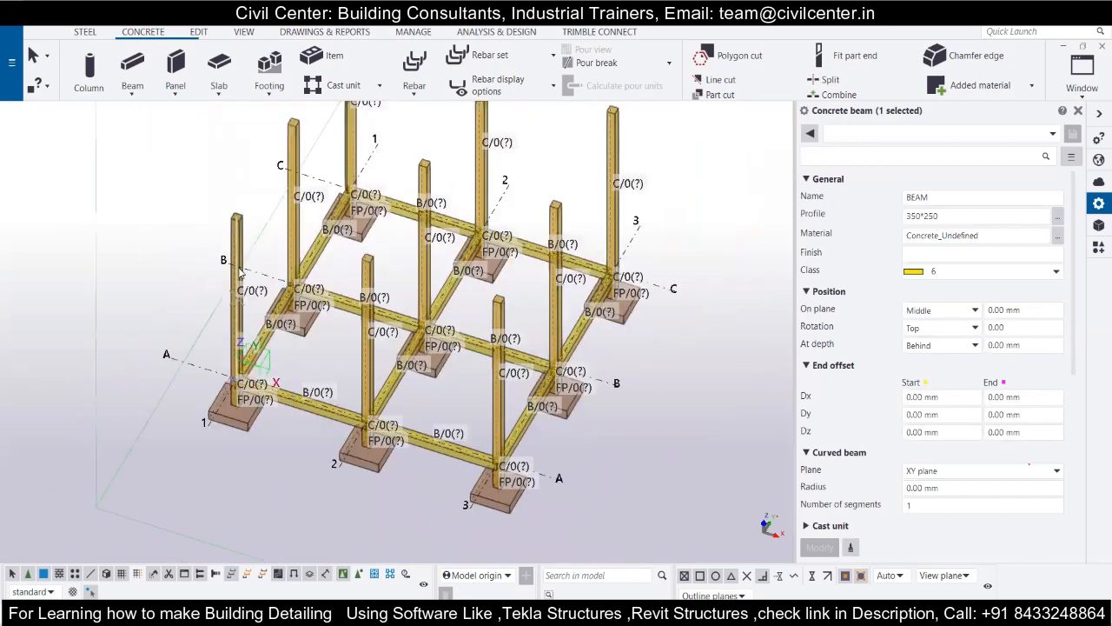
left_click(146, 80)
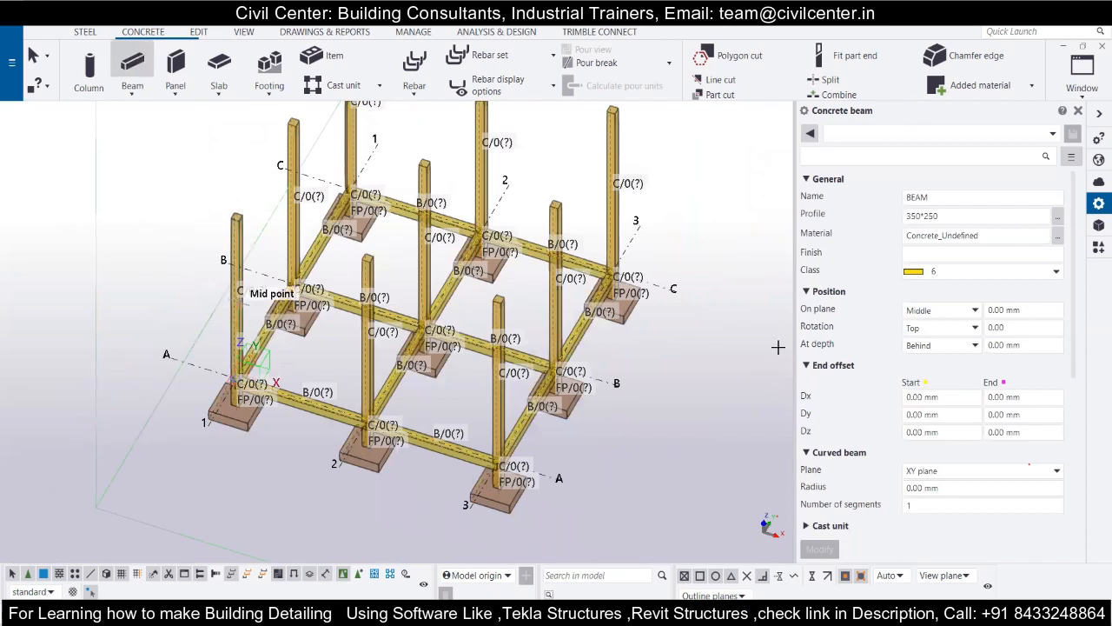
scroll(227, 257, "up", 2)
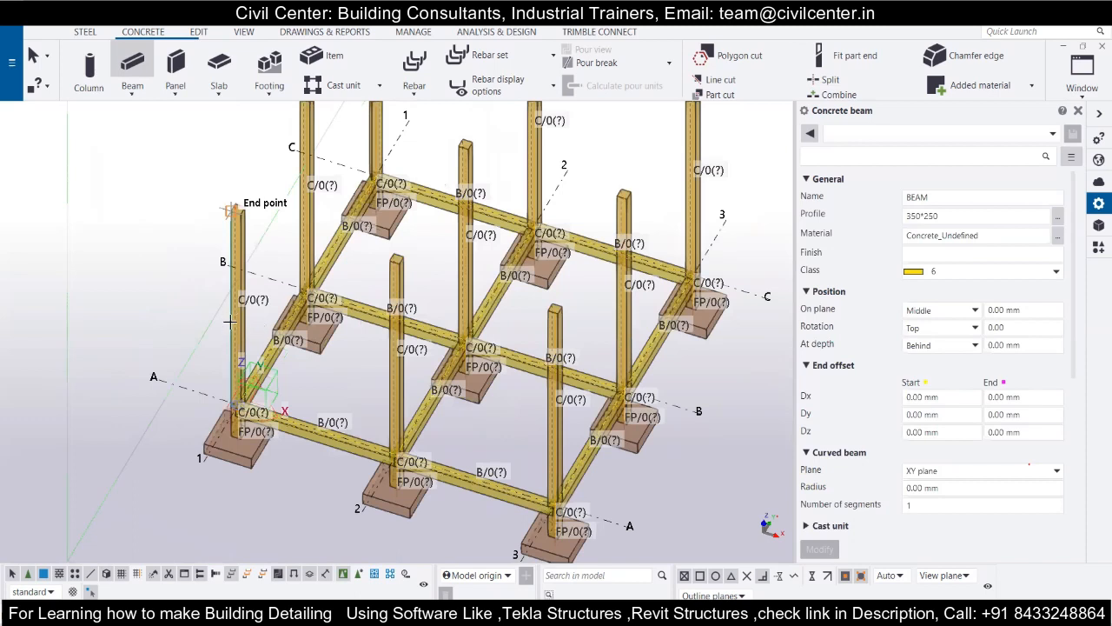
scroll(231, 331, "up", 3)
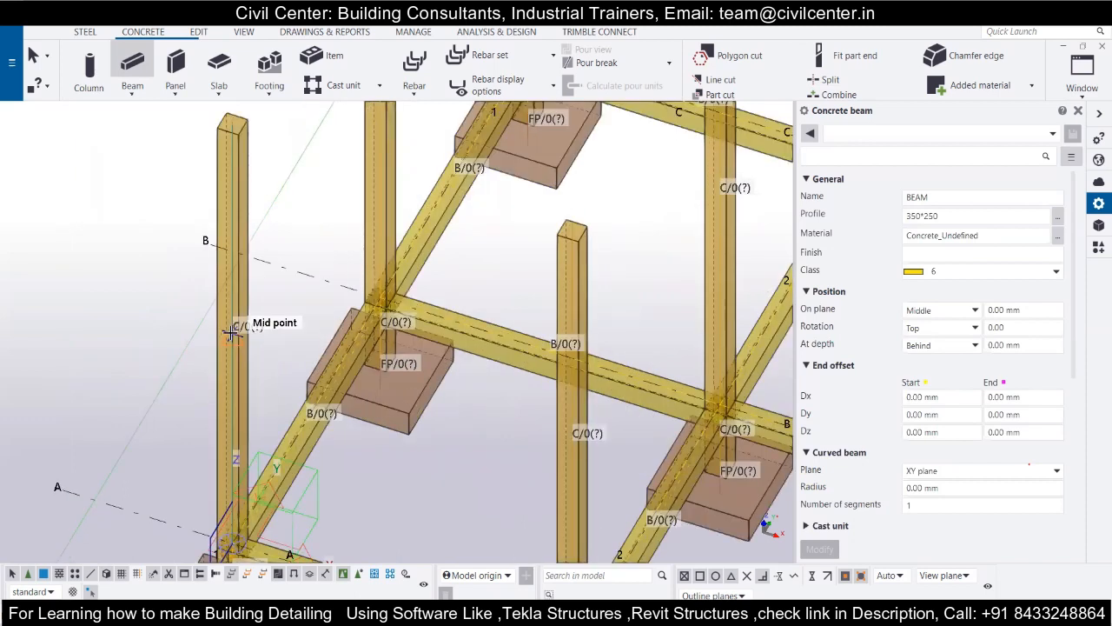
scroll(231, 329, "down", 3)
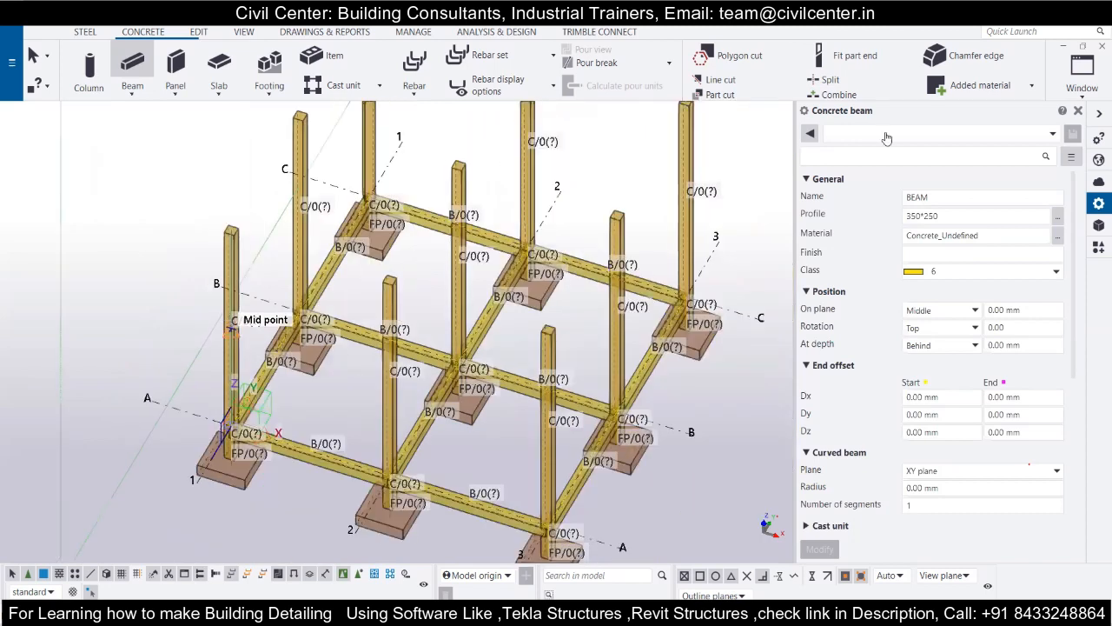
Look through the named views, bring the visible view PLAN 3000.00-1 to the front, and close the view list.
left_click(1083, 77)
left_click(1030, 177)
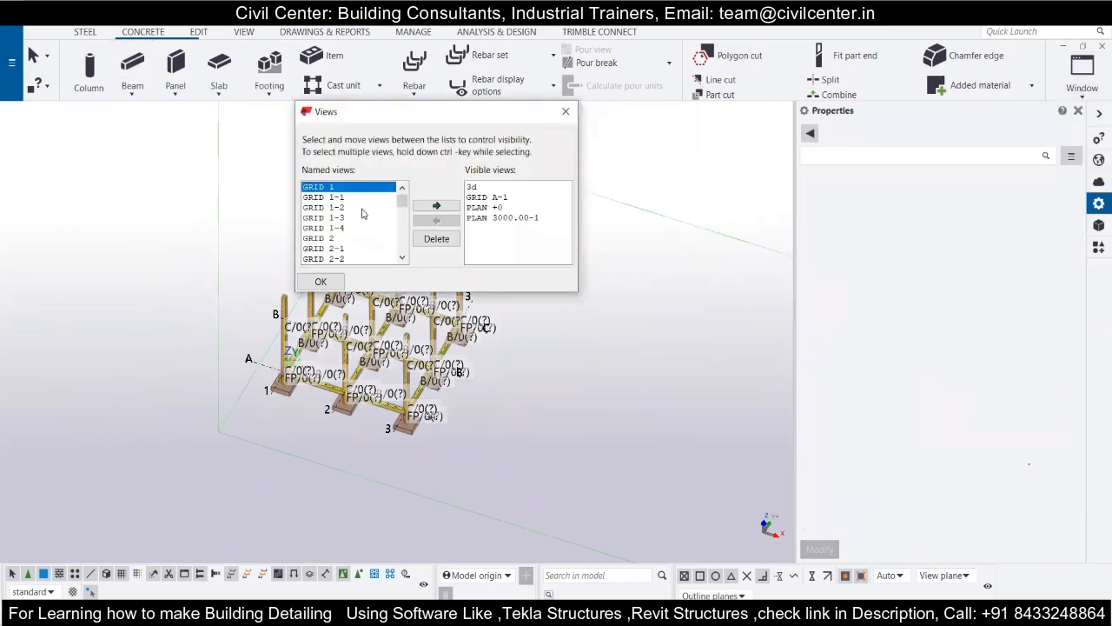
scroll(363, 214, "down", 3)
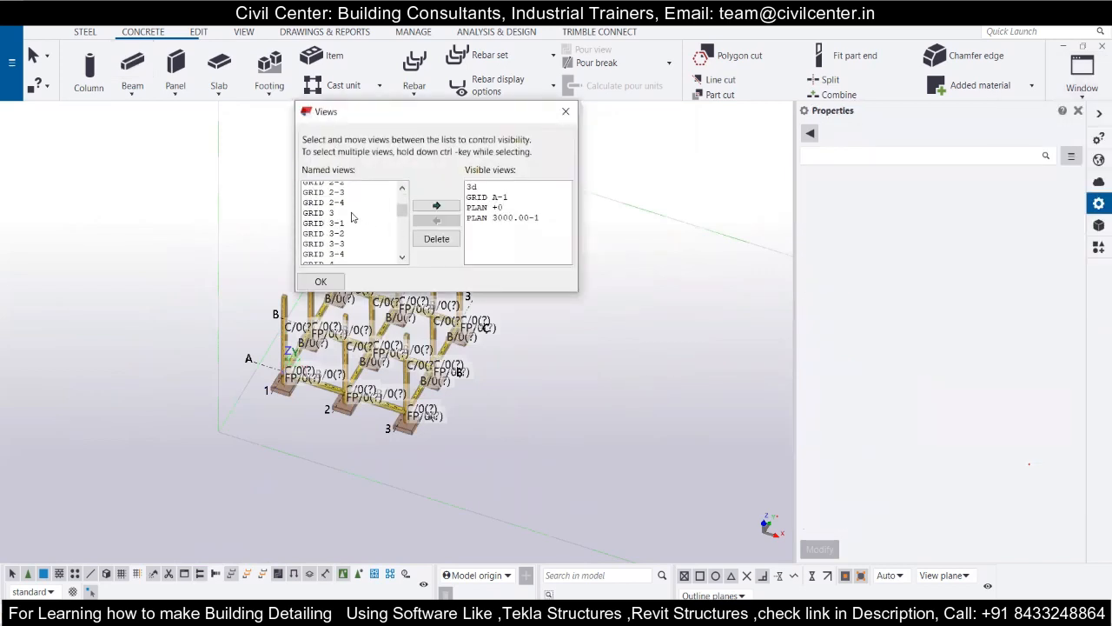
scroll(352, 217, "down", 2)
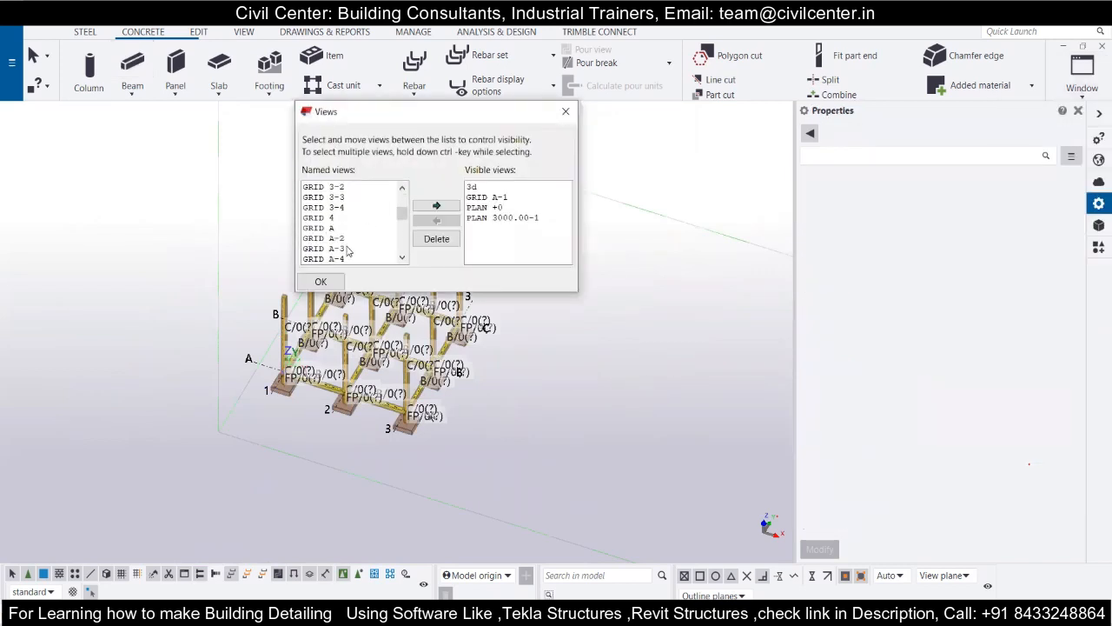
left_click(486, 197)
left_click(487, 219)
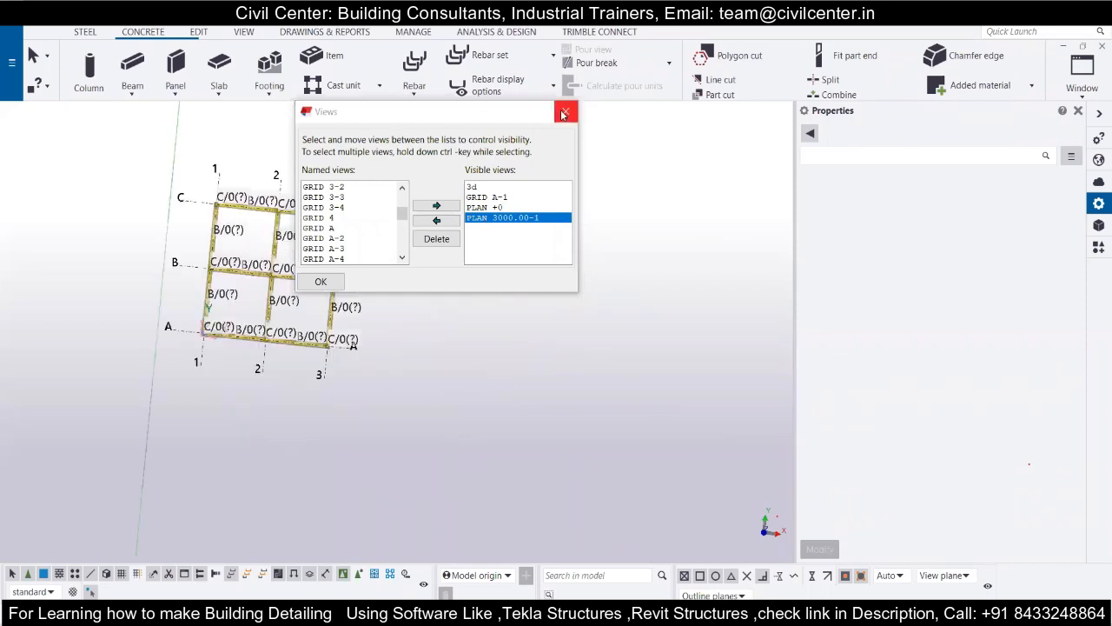
left_click(321, 280)
Place a 350*250 concrete beam on grid line C between grid lines 1 and 2 in the plan view, and switch to the 3d view.
scroll(198, 198, "up", 7)
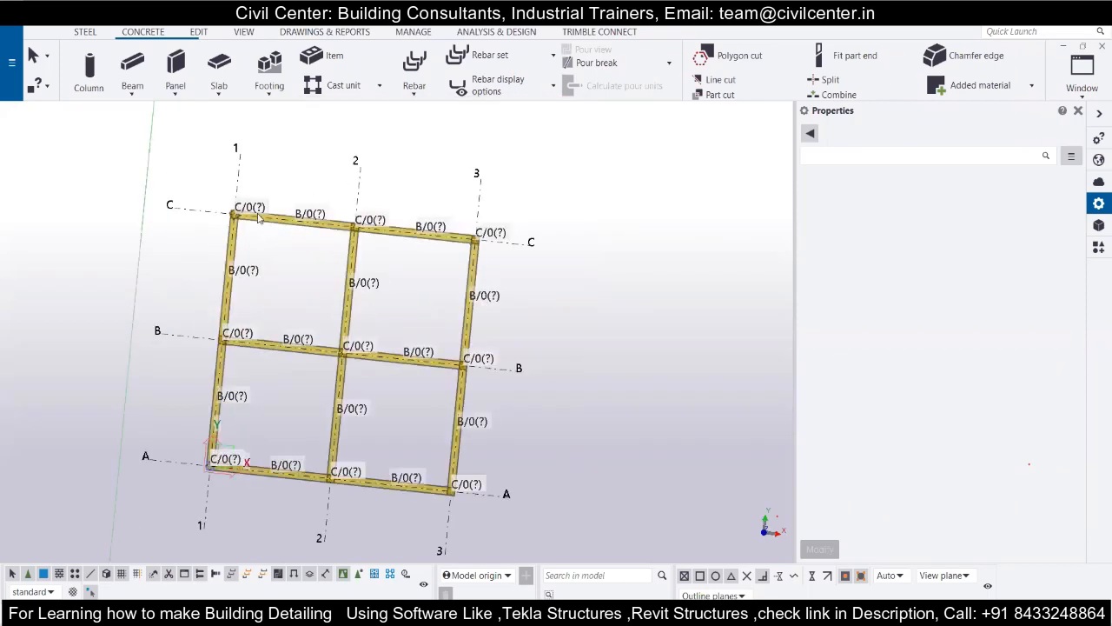
scroll(198, 196, "up", 6)
scroll(200, 197, "down", 10)
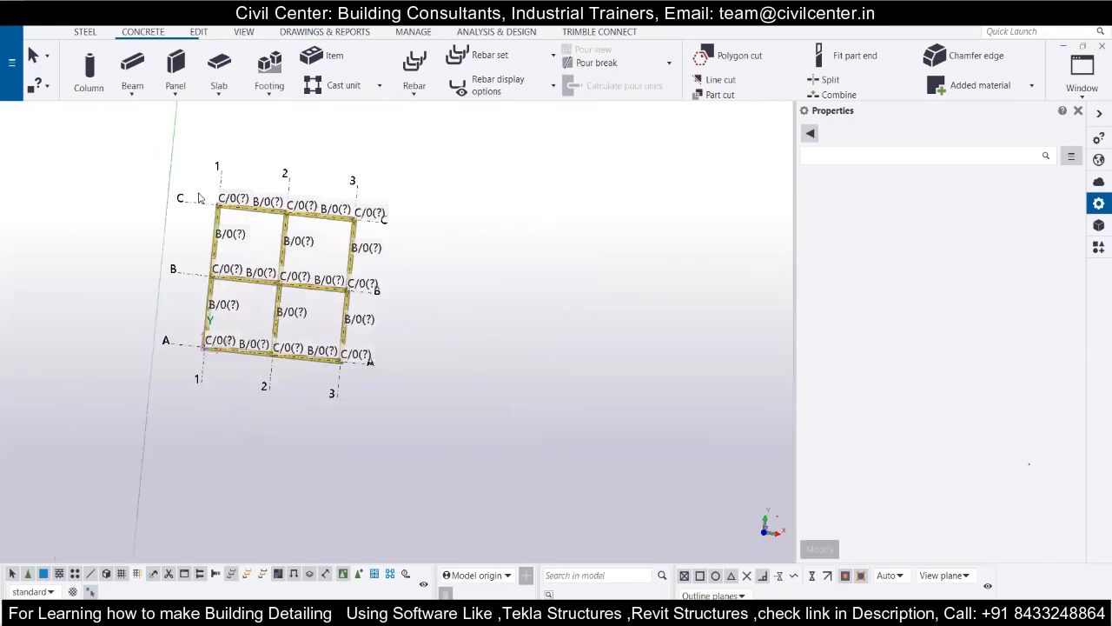
scroll(199, 196, "up", 3)
left_click(132, 68)
left_click(1037, 199)
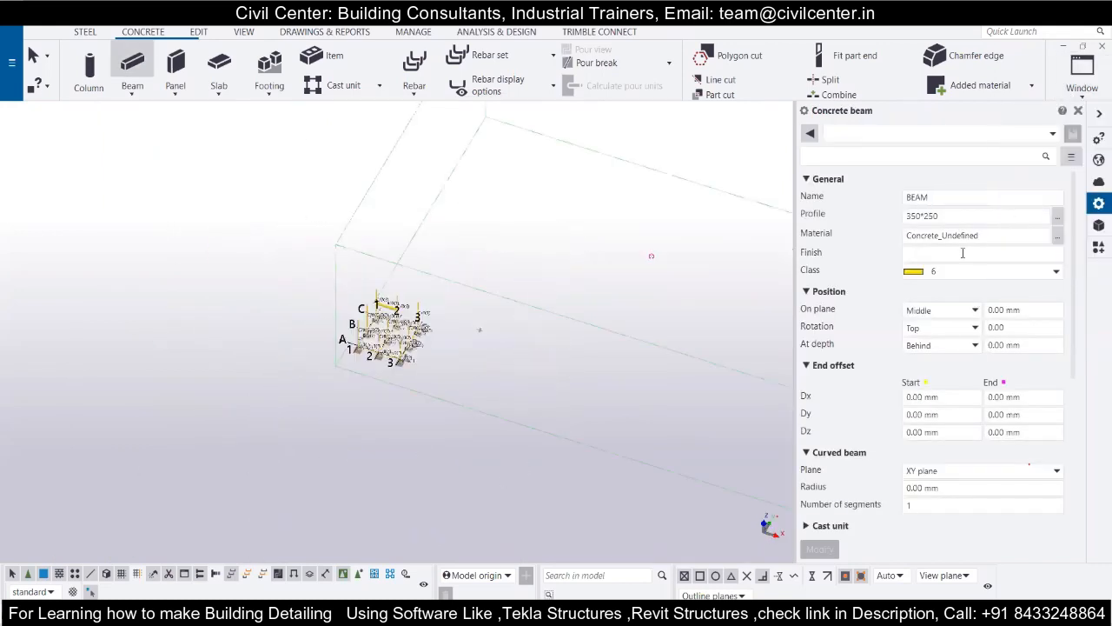
Examine in 3D how the new beam on grid line C meets the column at grid line 1.
scroll(373, 314, "up", 5)
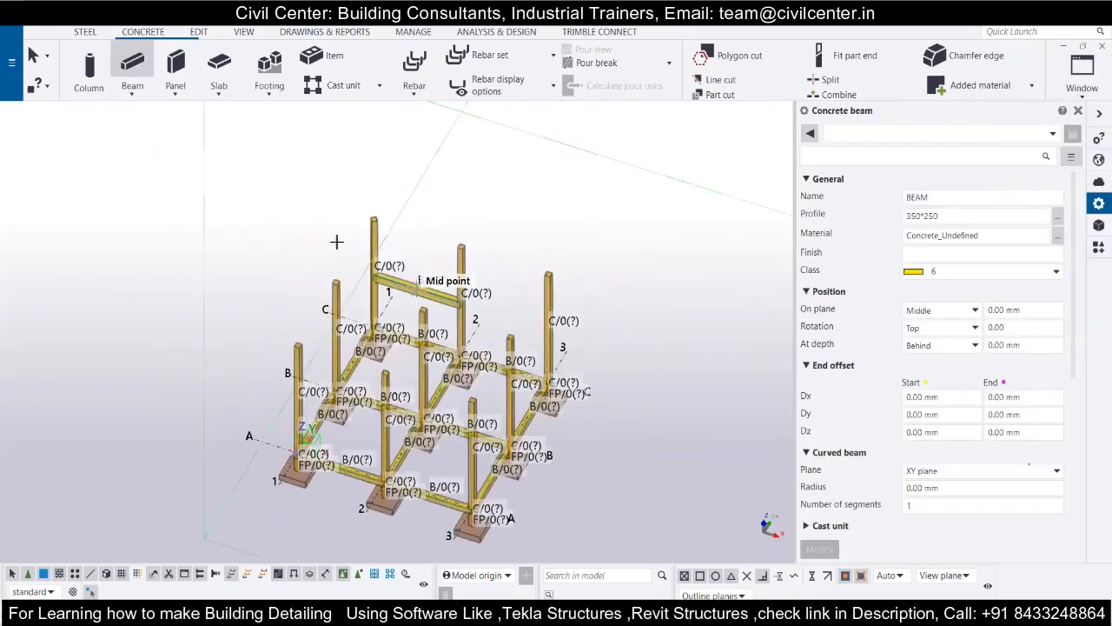
scroll(337, 250, "up", 3)
scroll(285, 262, "up", 1)
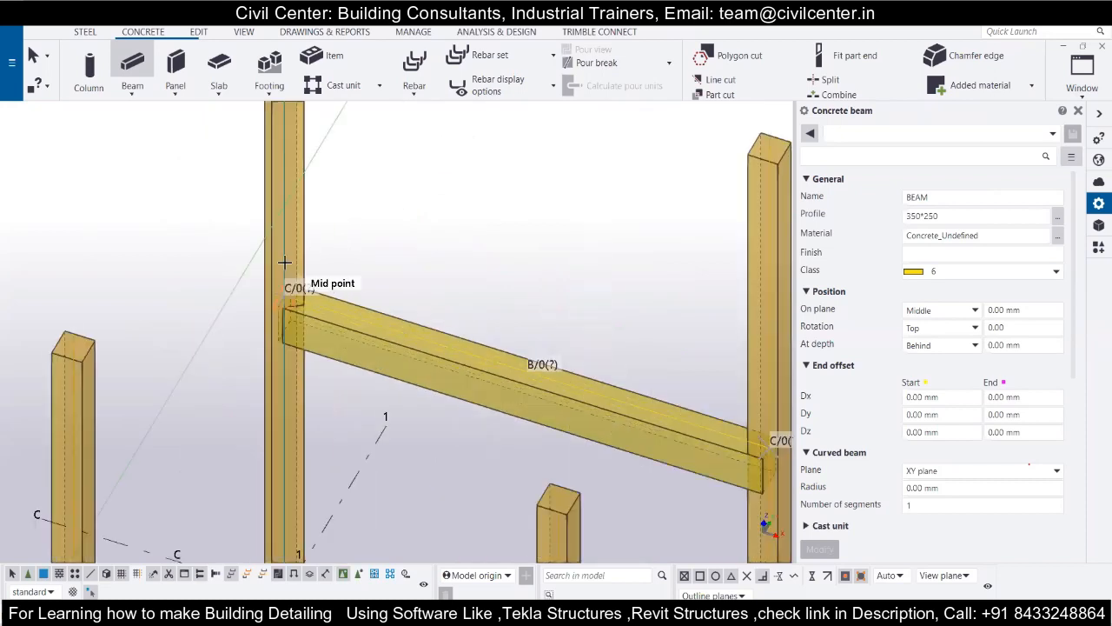
scroll(282, 265, "down", 2)
scroll(283, 271, "up", 1)
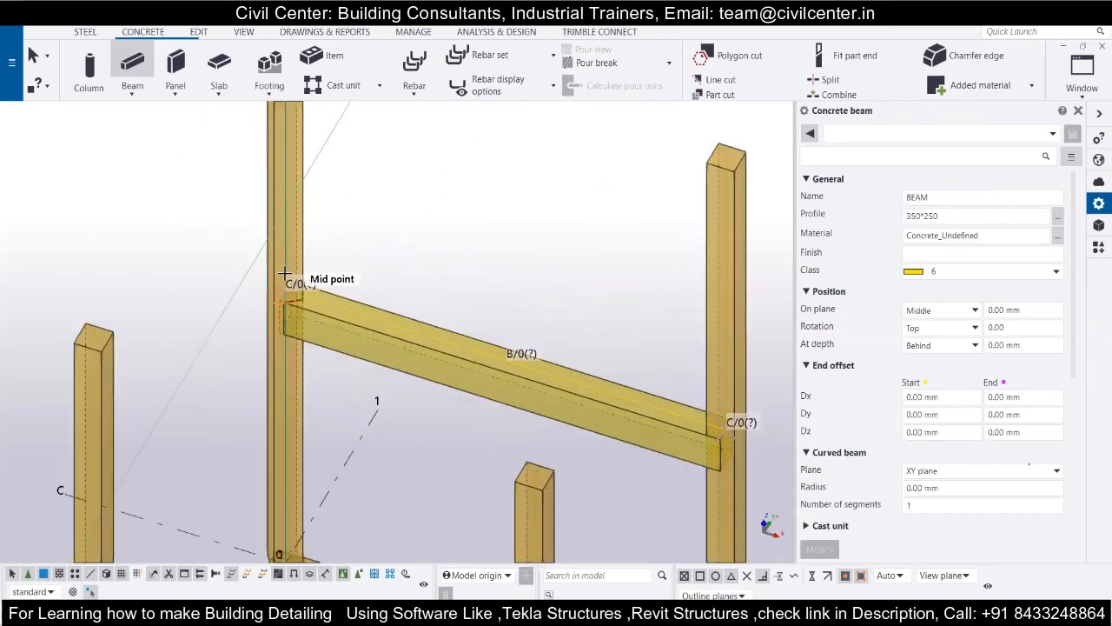
scroll(278, 285, "up", 2)
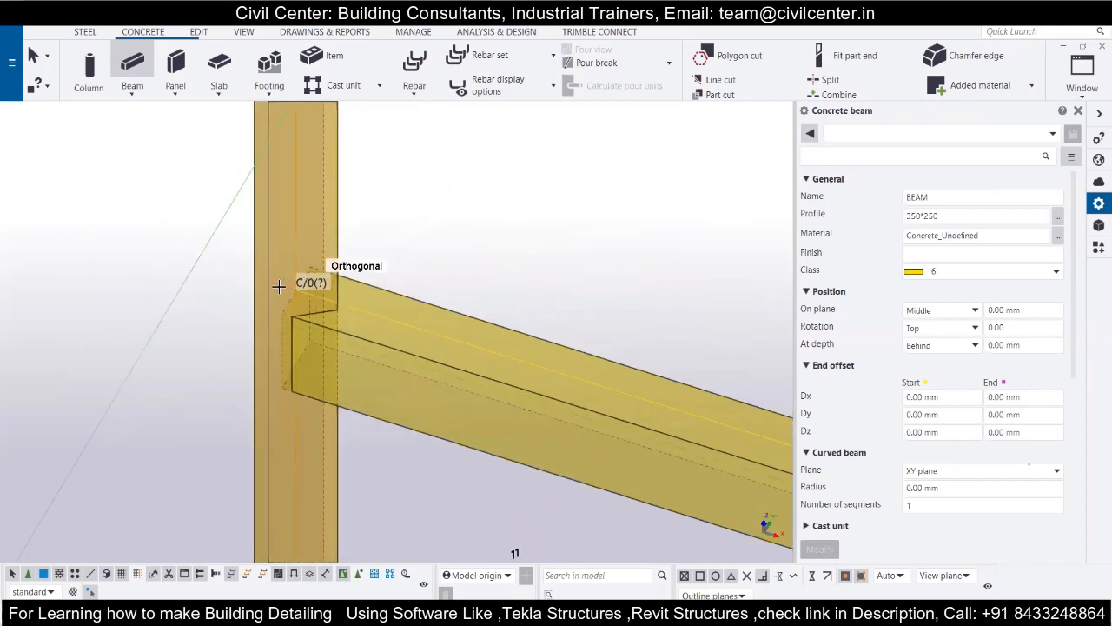
scroll(285, 285, "down", 3)
scroll(284, 189, "down", 2)
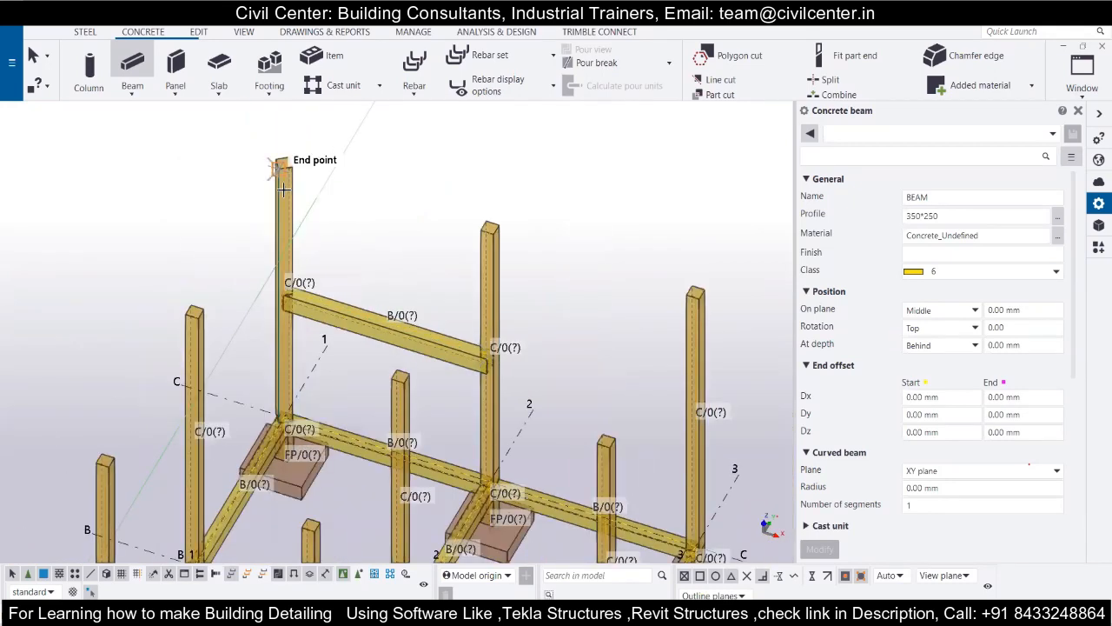
Replace the concrete column at grid point C-1 by deleting it and placing a new 250*250 column at the same point.
left_click(282, 189)
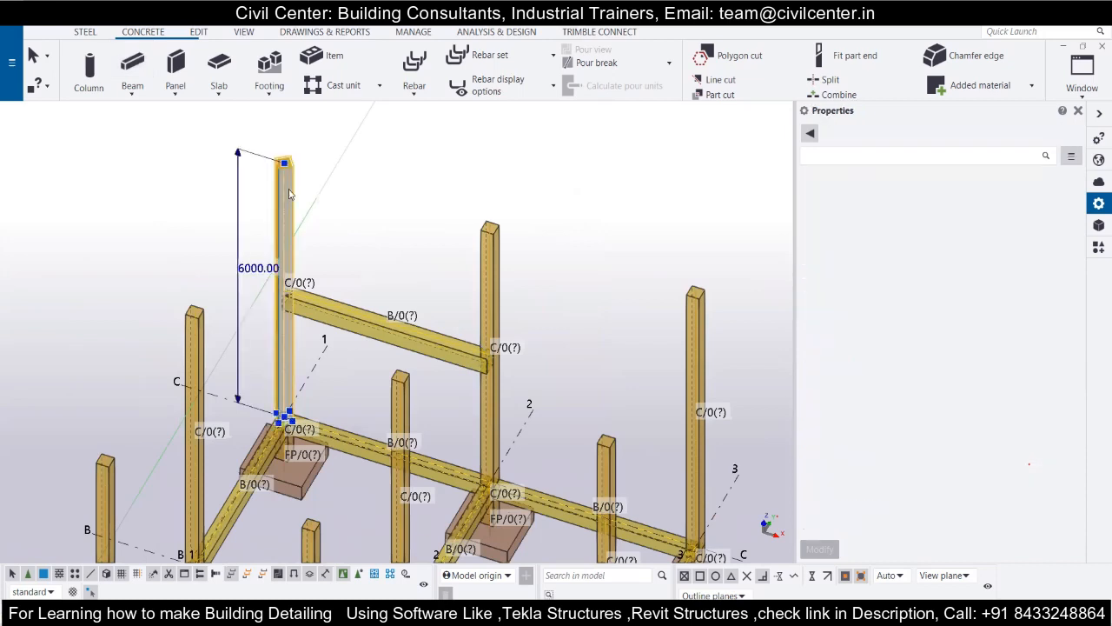
key("Delete")
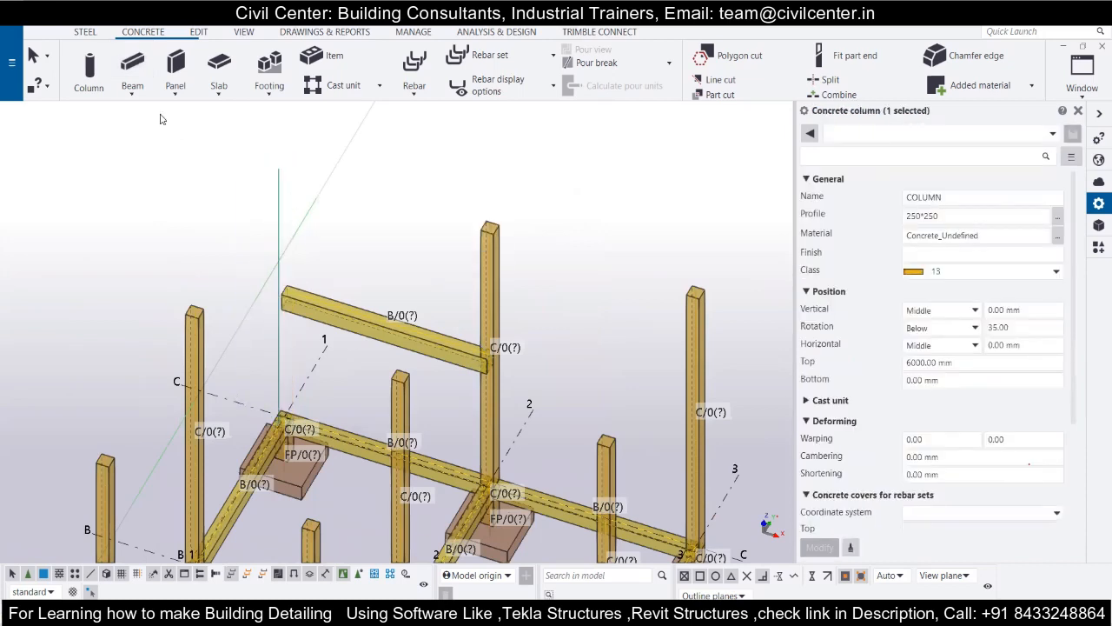
left_click(98, 73)
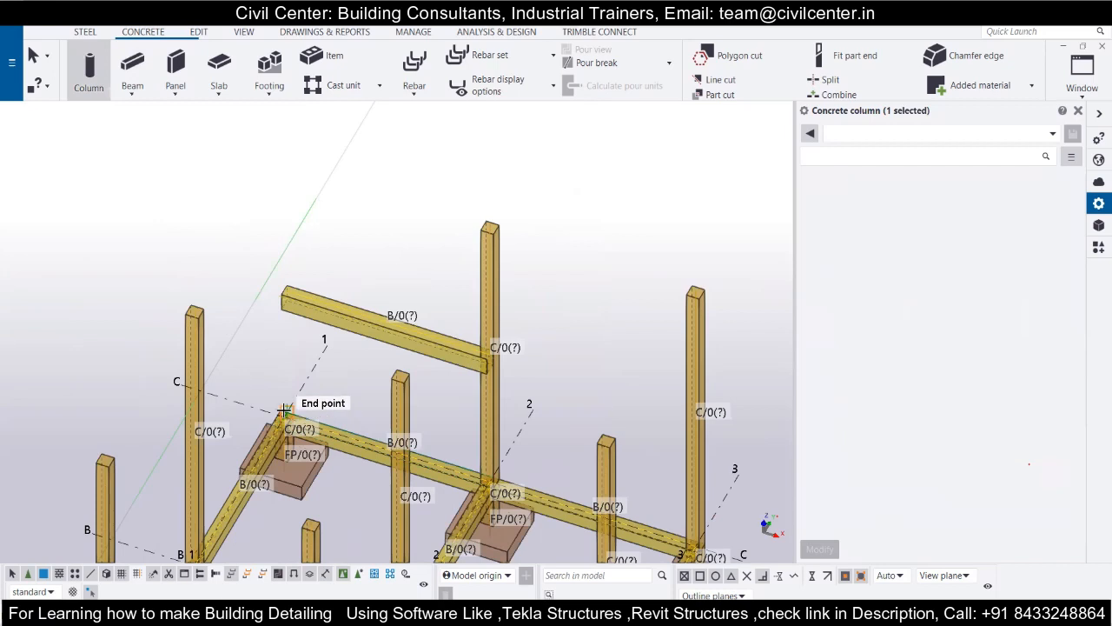
left_click(283, 414)
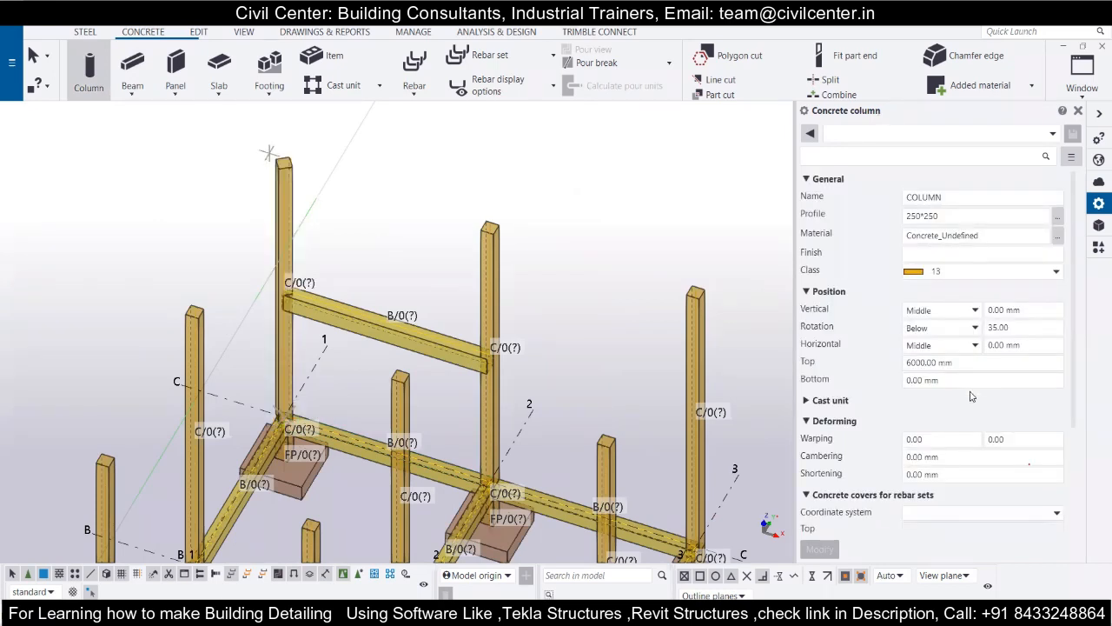
scroll(971, 396, "down", 2)
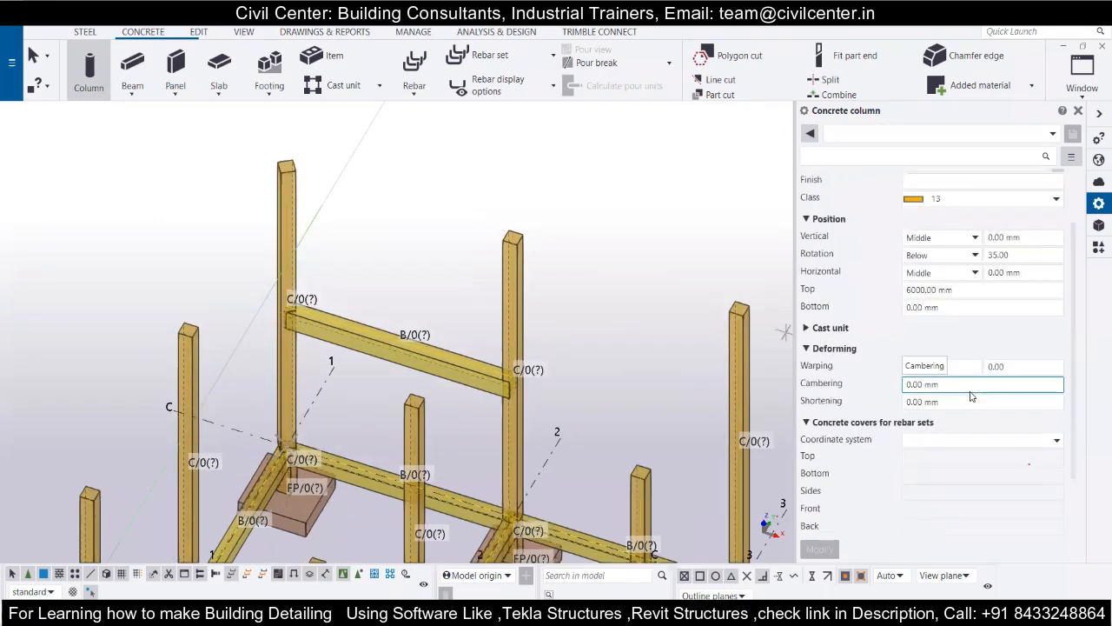
scroll(971, 397, "up", 2)
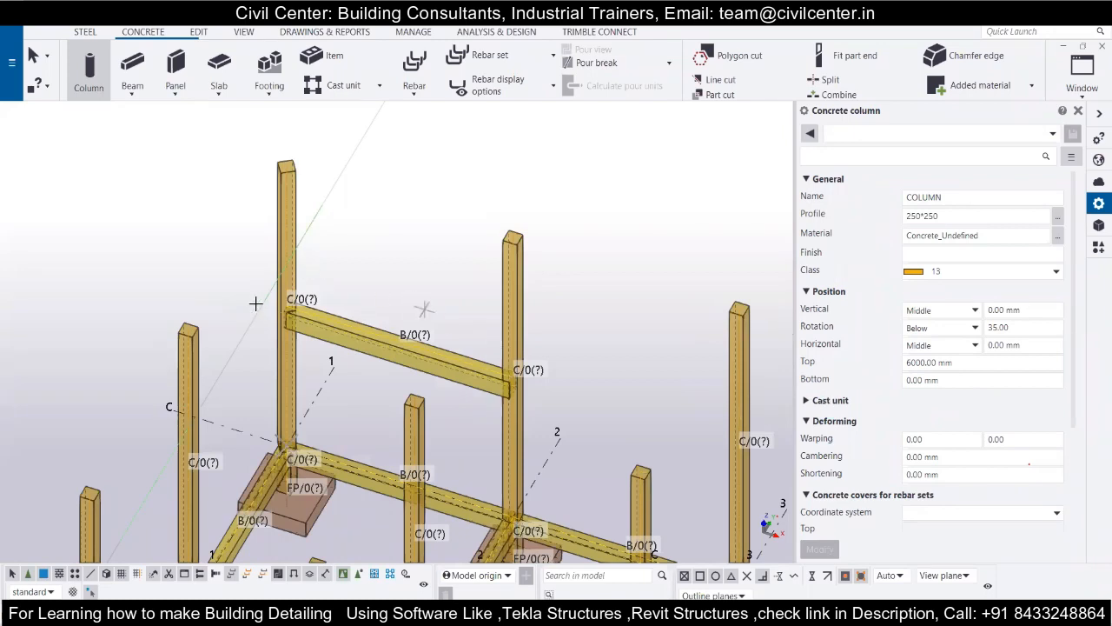
scroll(255, 303, "up", 3)
scroll(509, 315, "down", 5)
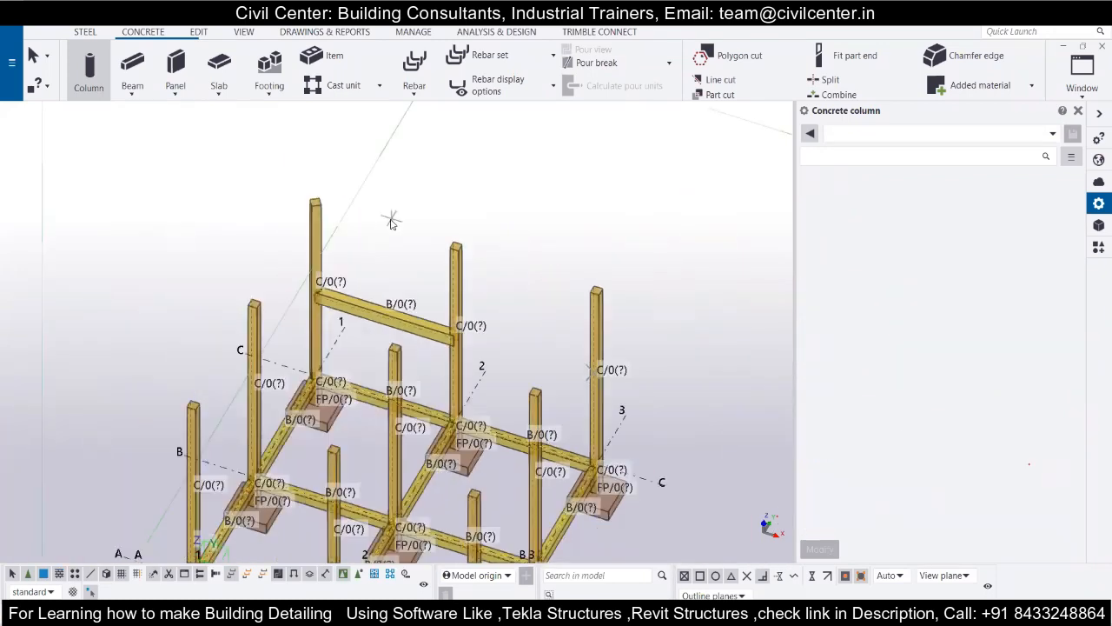
key("Escape")
Set the rotation angle of the new concrete column at grid point C-1 to 0.00.
left_click(318, 233)
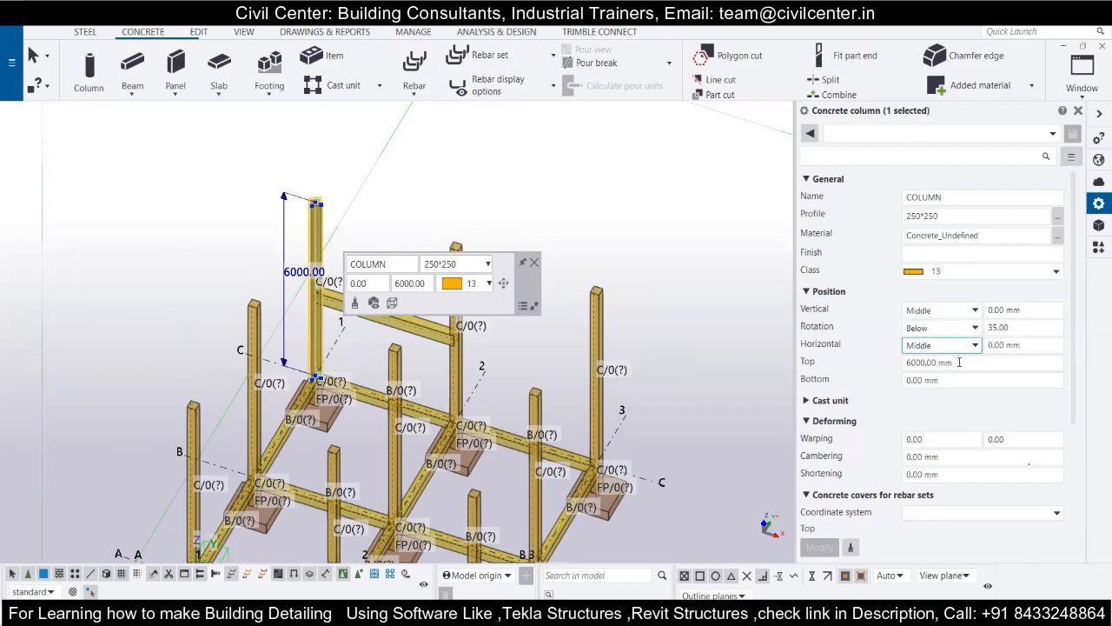
scroll(956, 428, "down", 2)
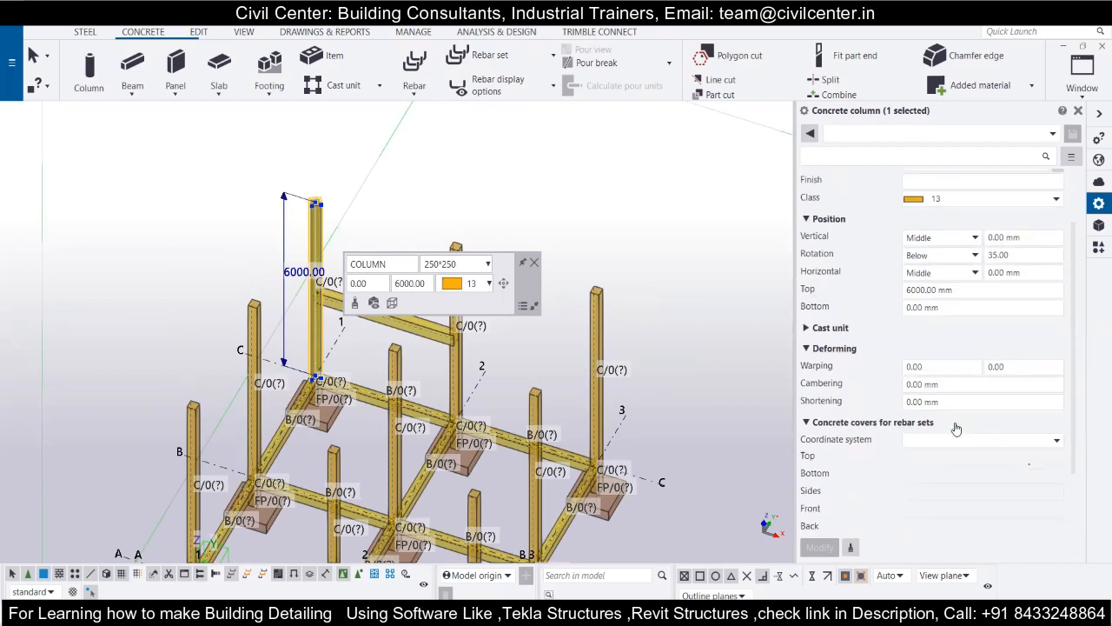
scroll(956, 428, "down", 2)
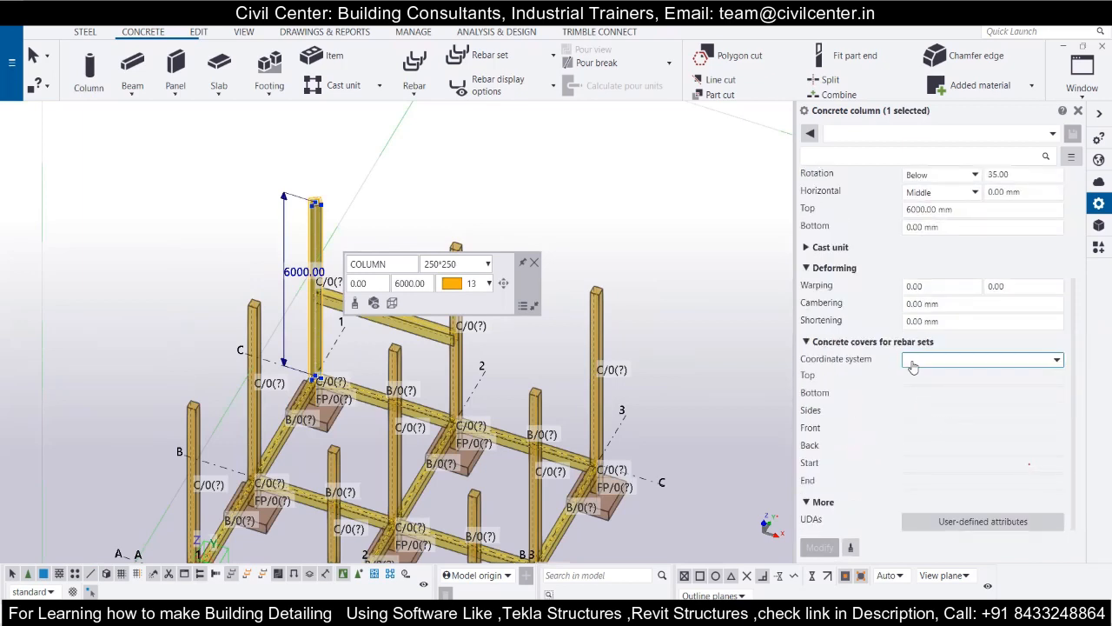
scroll(912, 365, "up", 4)
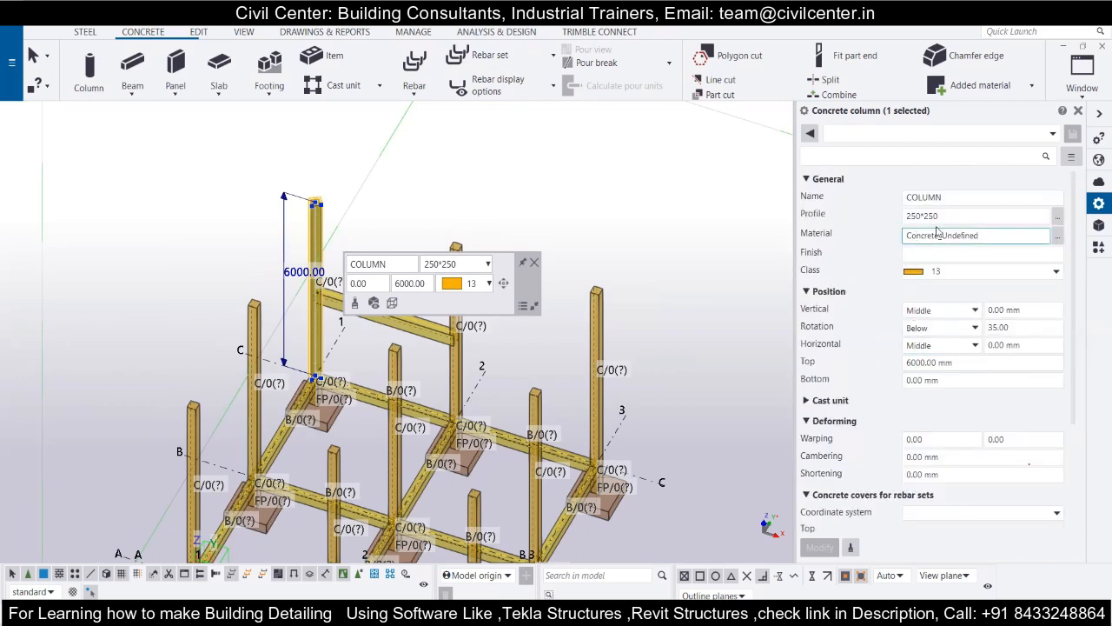
scroll(314, 206, "up", 3)
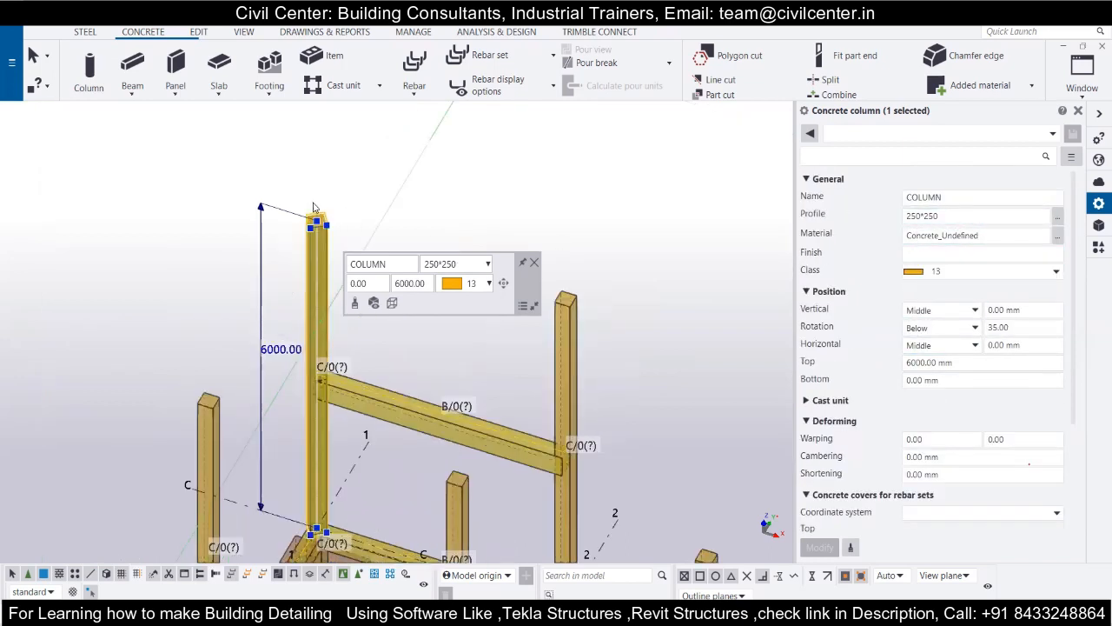
scroll(316, 206, "up", 2)
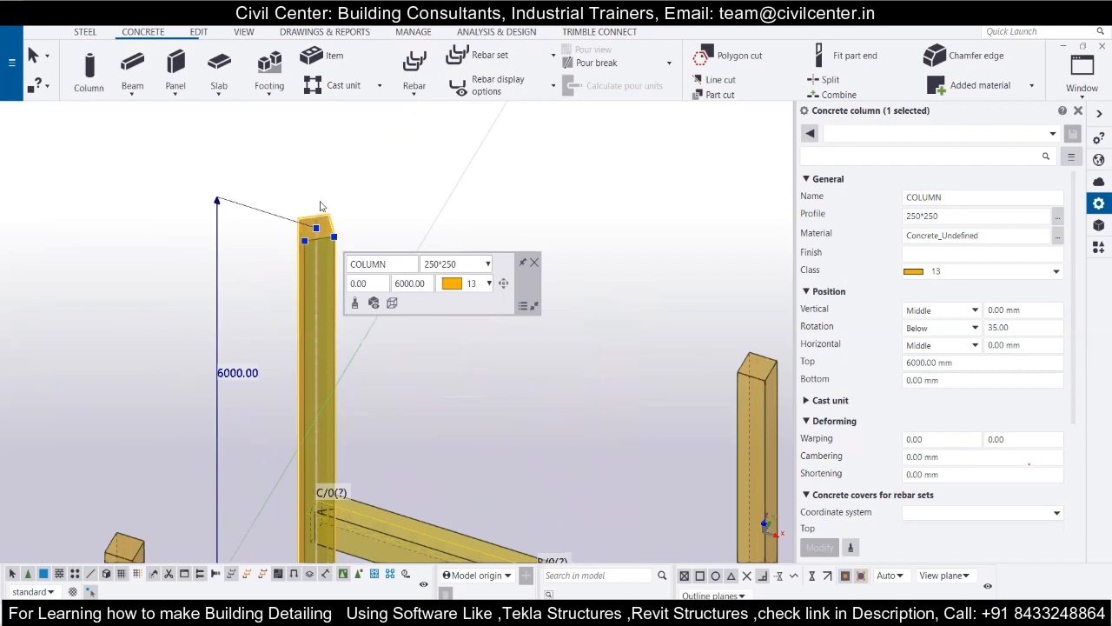
scroll(320, 206, "up", 2)
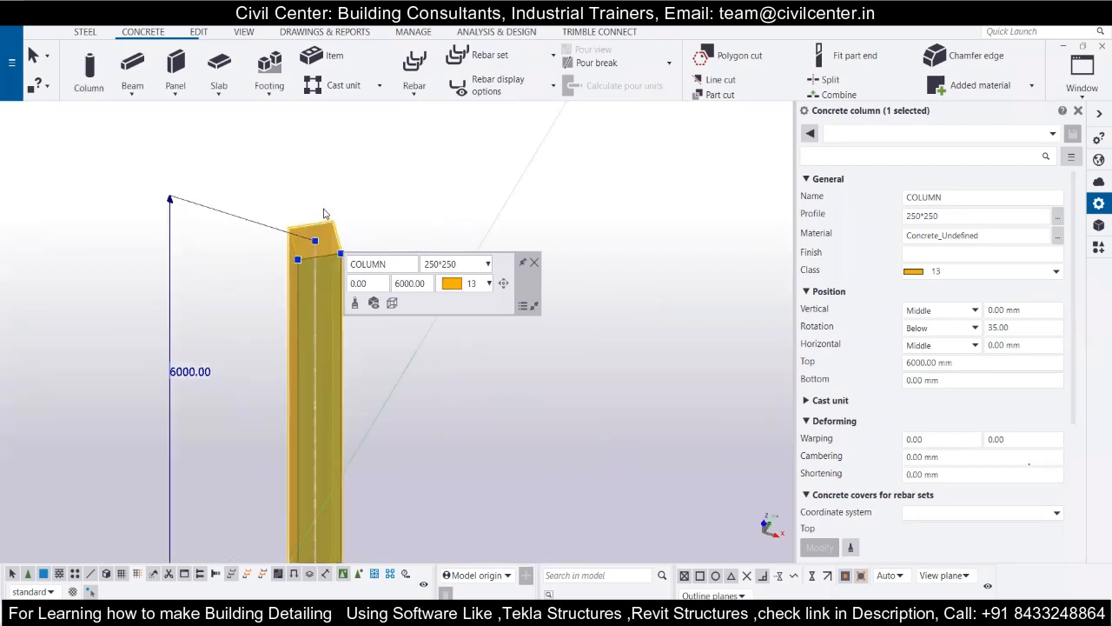
left_click(503, 282)
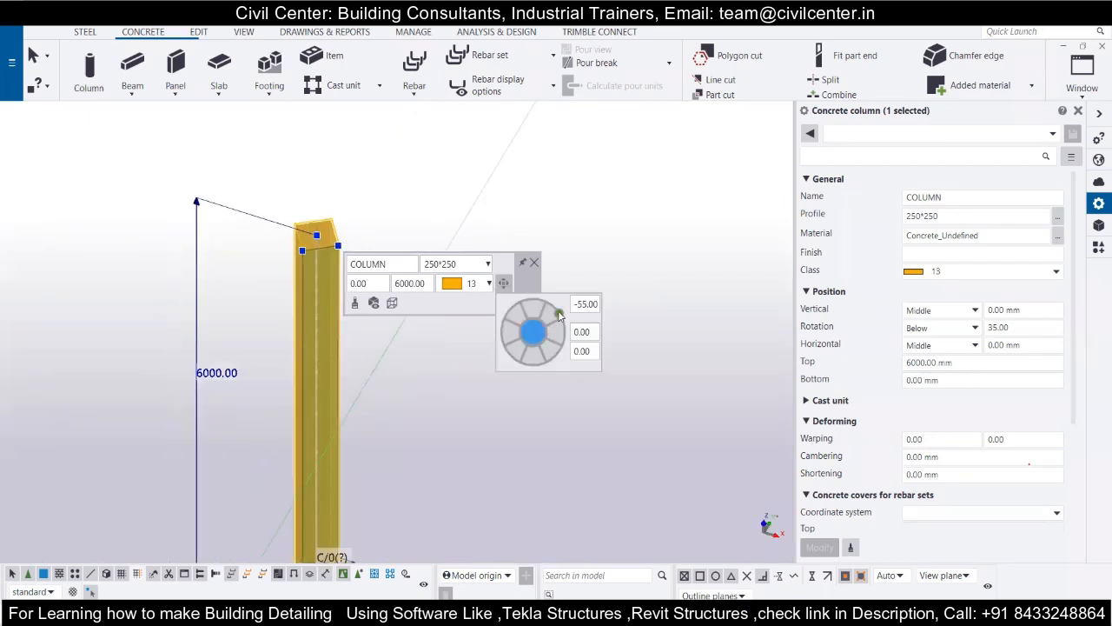
type("0")
key("Tab")
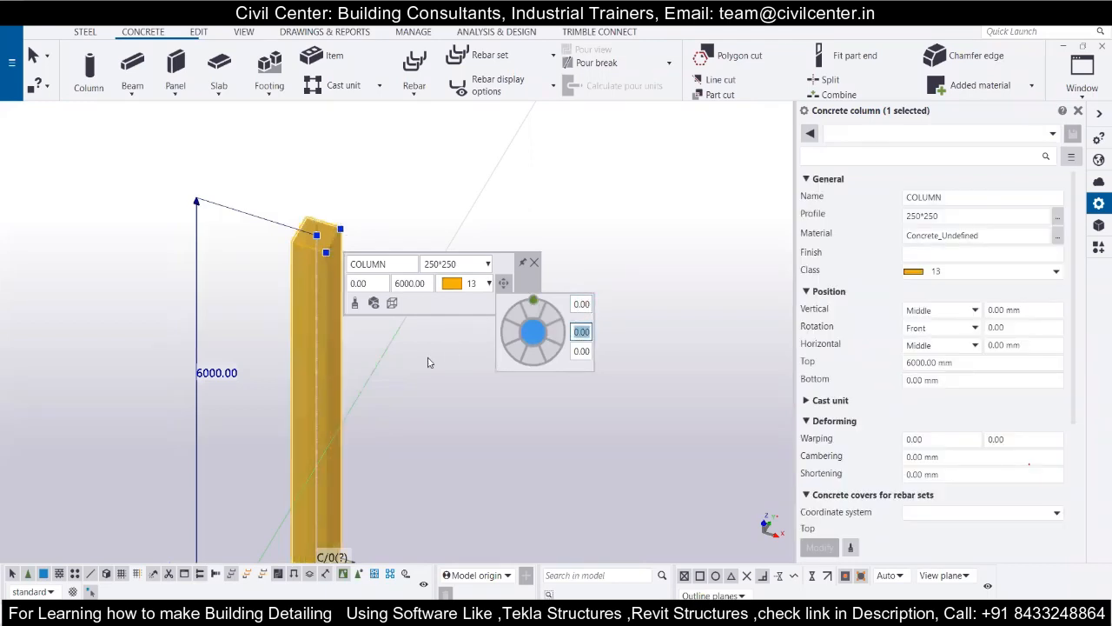
left_click(644, 232)
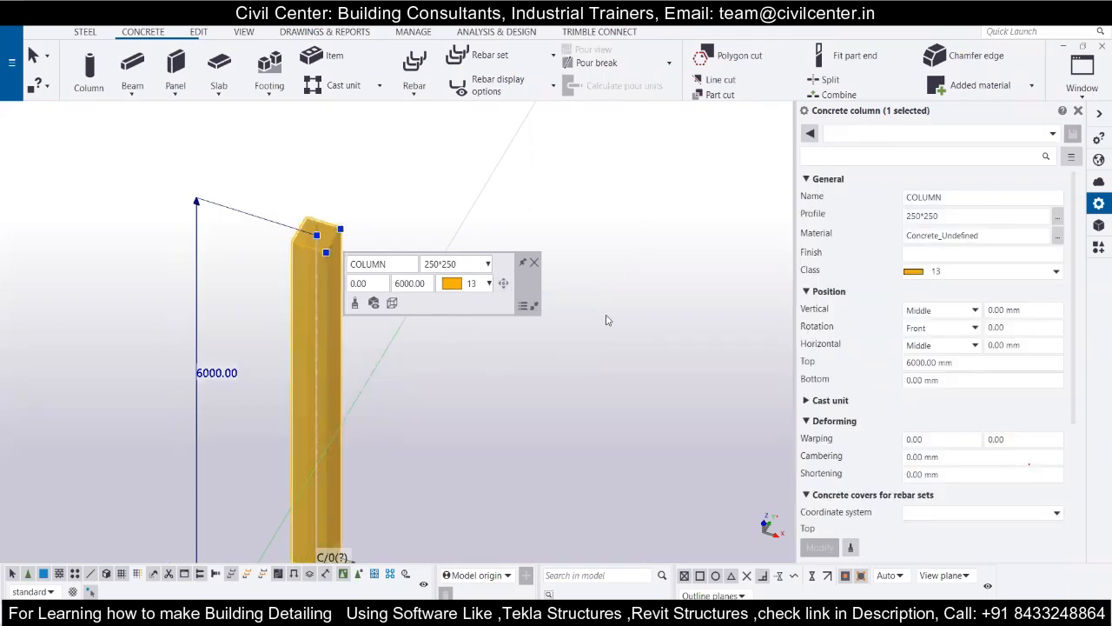
left_click(536, 263)
View the frame from above and place a 350*250 concrete beam on grid line C between the columns at grid lines 2 and 3.
scroll(404, 261, "down", 3)
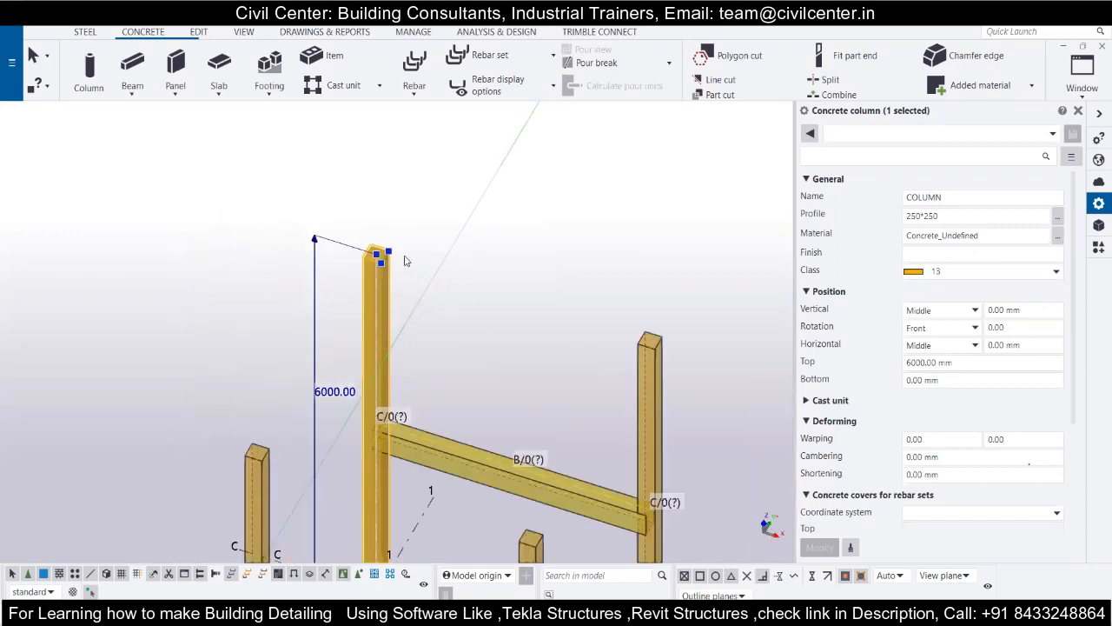
scroll(366, 355, "down", 2)
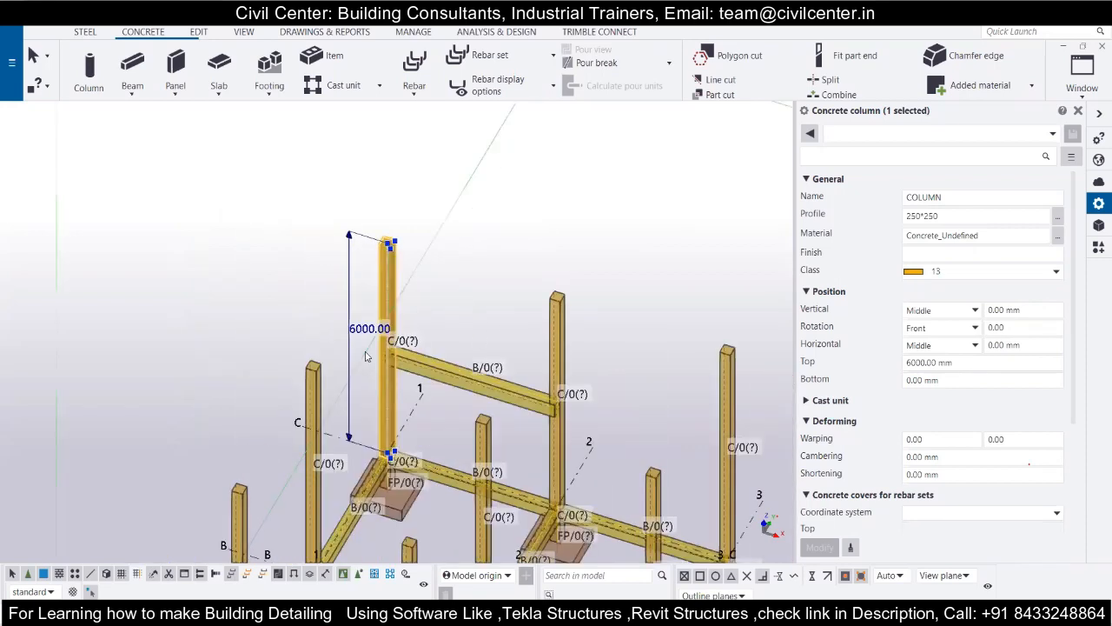
scroll(671, 428, "up", 3)
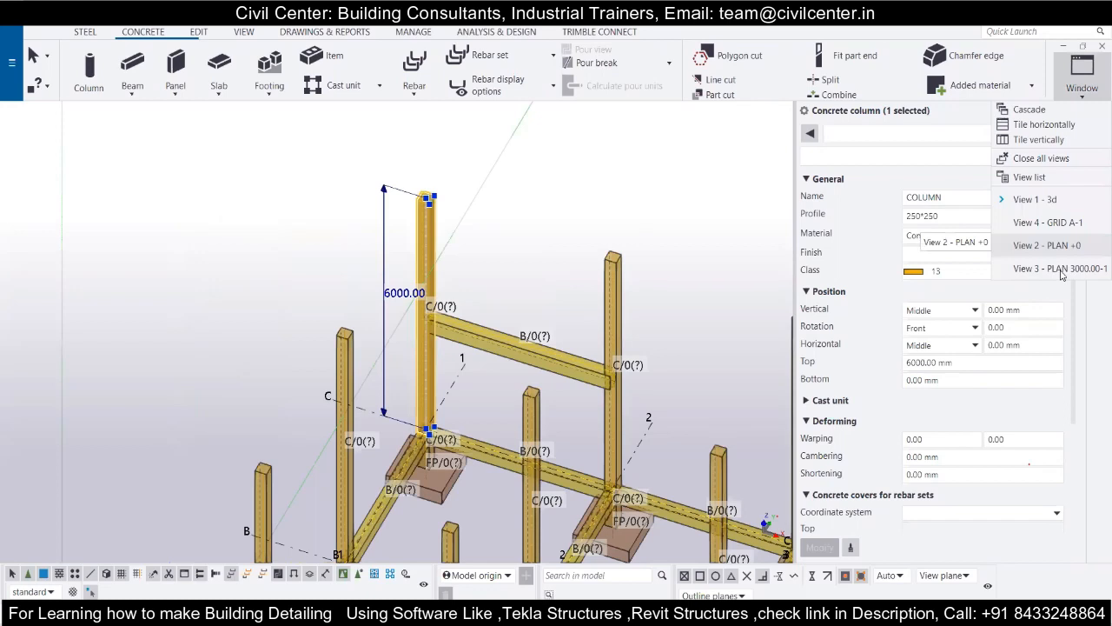
left_click(132, 66)
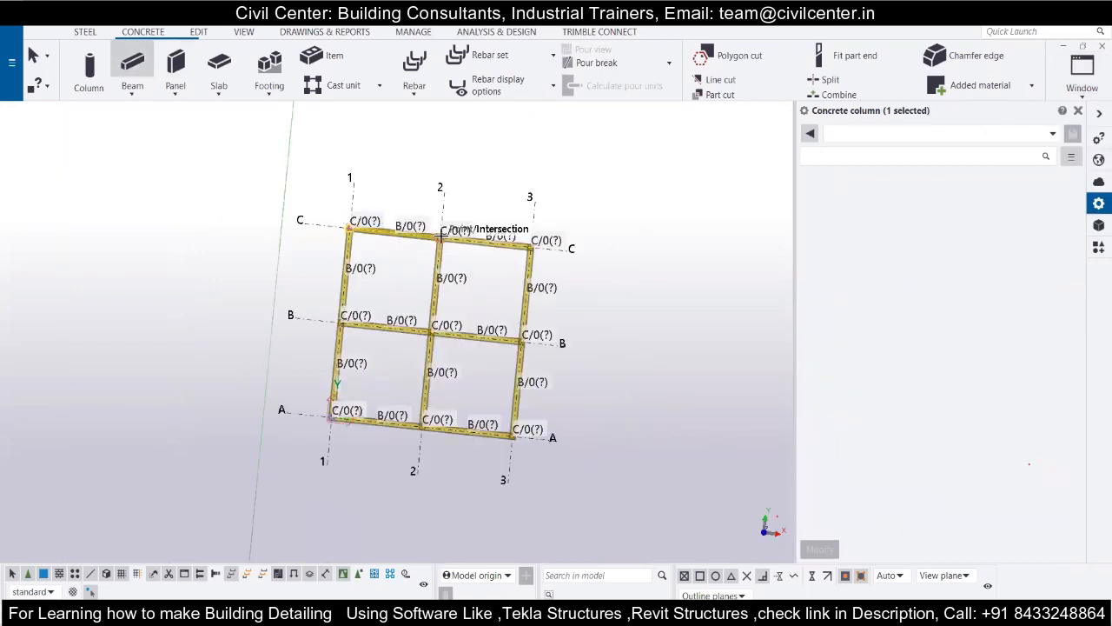
scroll(440, 233, "up", 5)
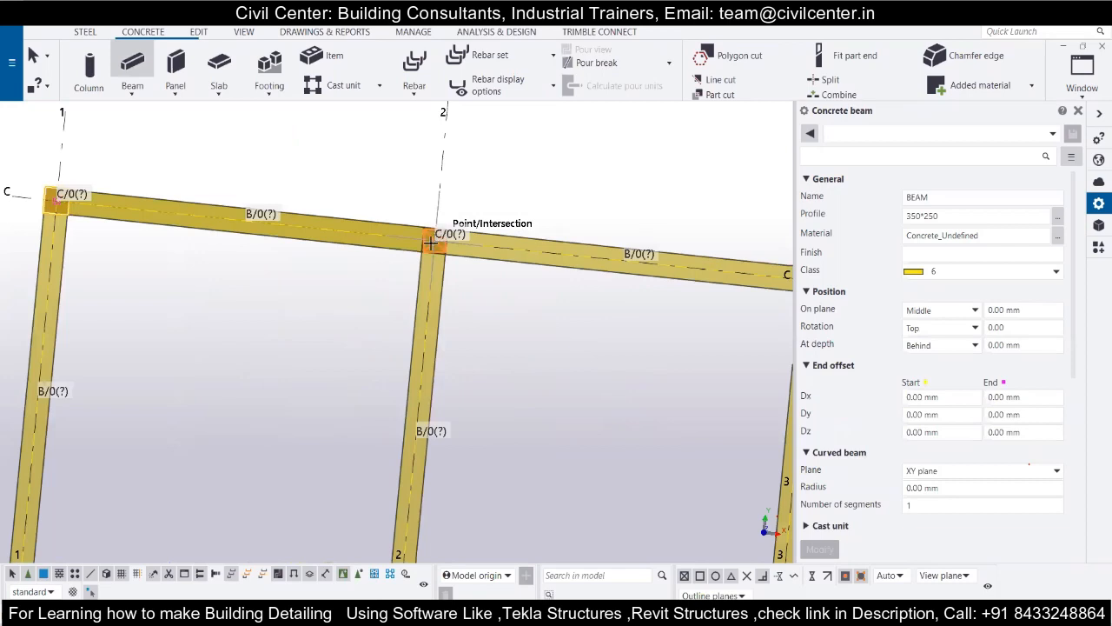
scroll(434, 239, "up", 5)
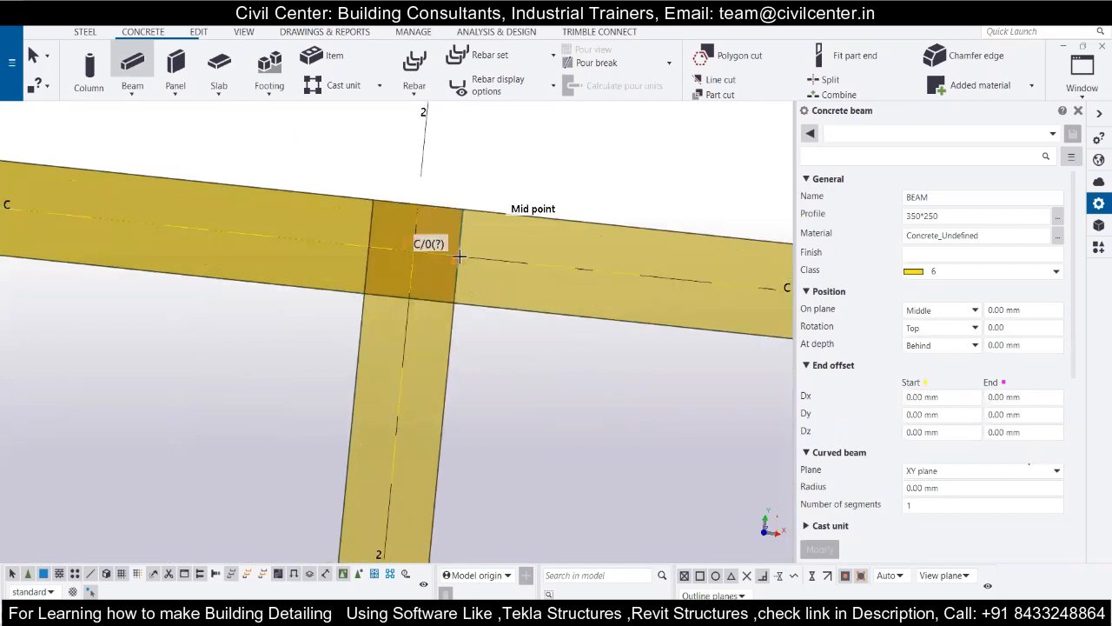
scroll(460, 256, "down", 10)
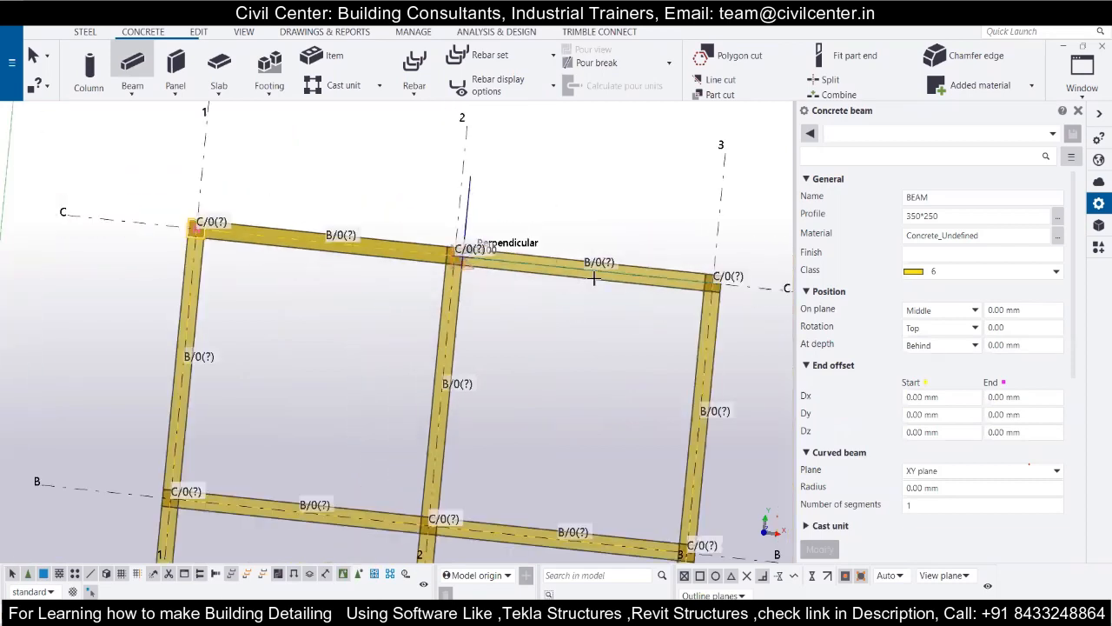
scroll(708, 280, "up", 4)
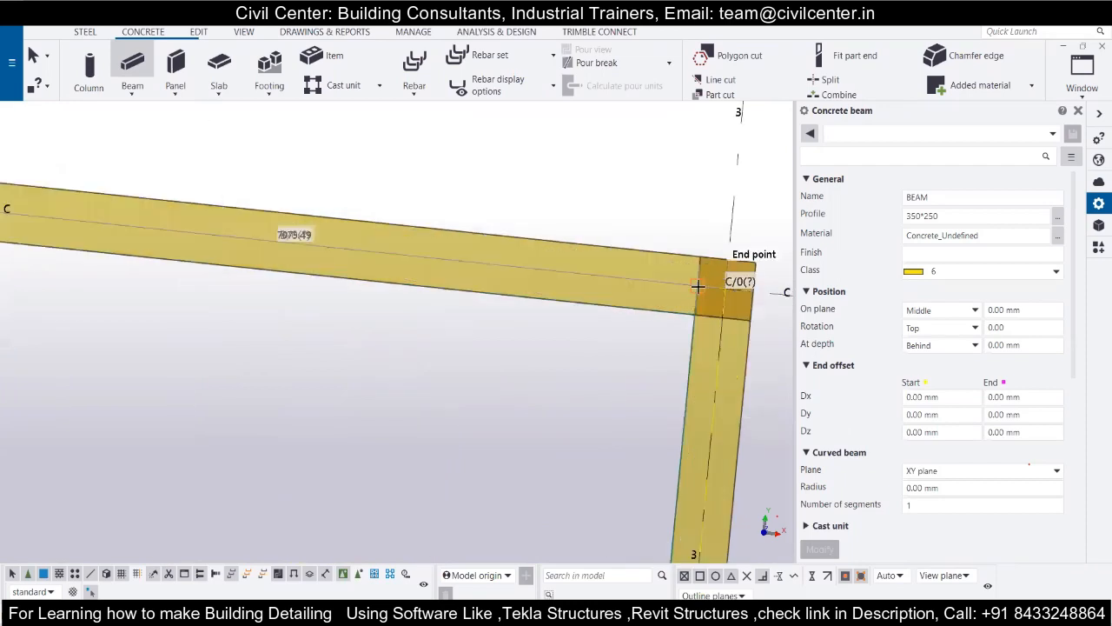
left_click(697, 287)
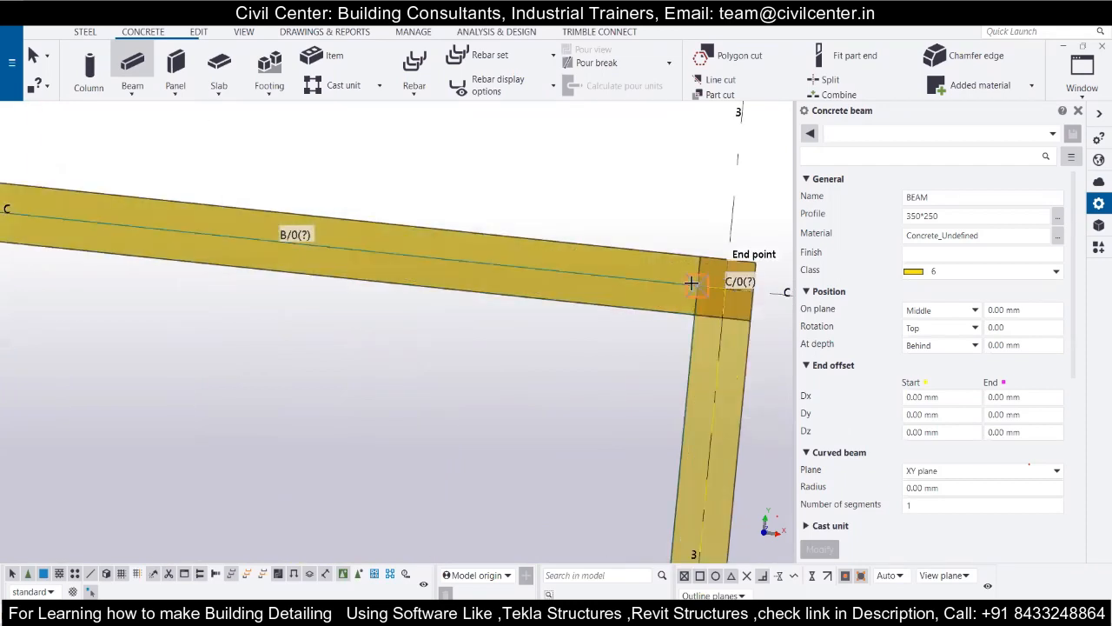
scroll(700, 286, "down", 2)
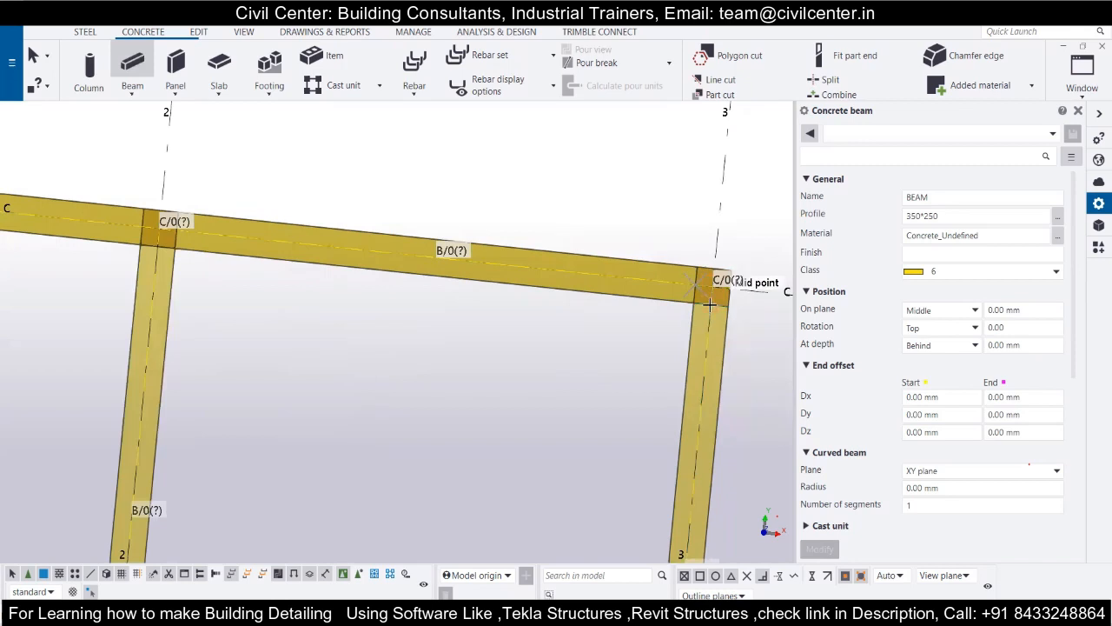
Place a 350*250 concrete beam on grid line 3 between the column faces at grid lines C and B.
scroll(708, 306, "up", 2)
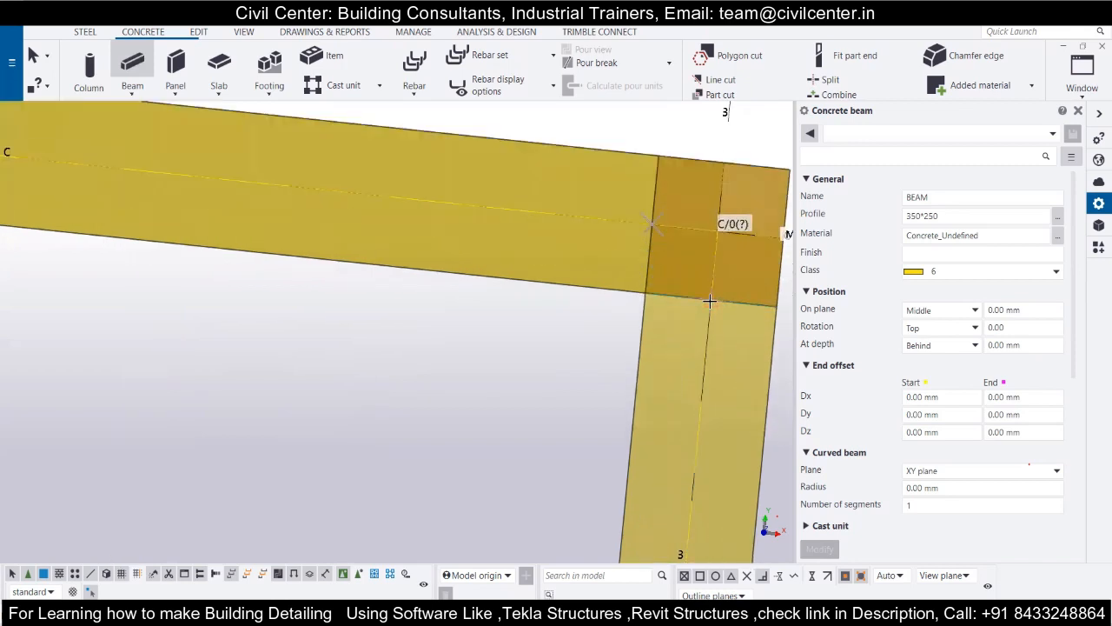
scroll(709, 300, "down", 2)
scroll(710, 295, "down", 3)
scroll(699, 491, "up", 5)
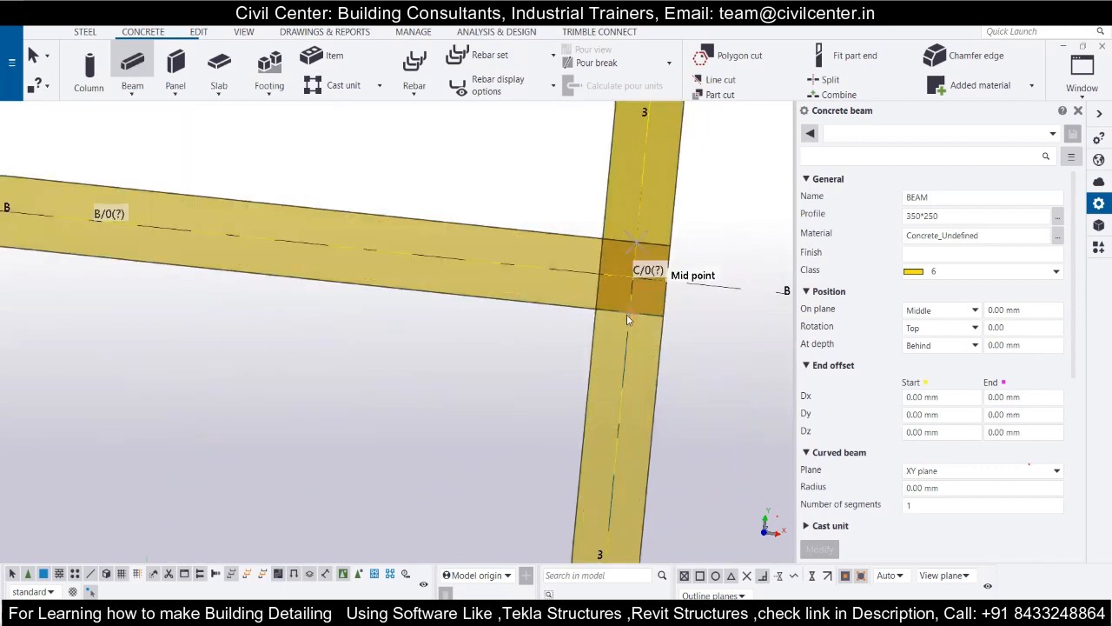
Place a 350*250 concrete beam on grid line 3 between the column faces at grid lines B and A.
scroll(628, 313, "down", 3)
scroll(630, 304, "down", 2)
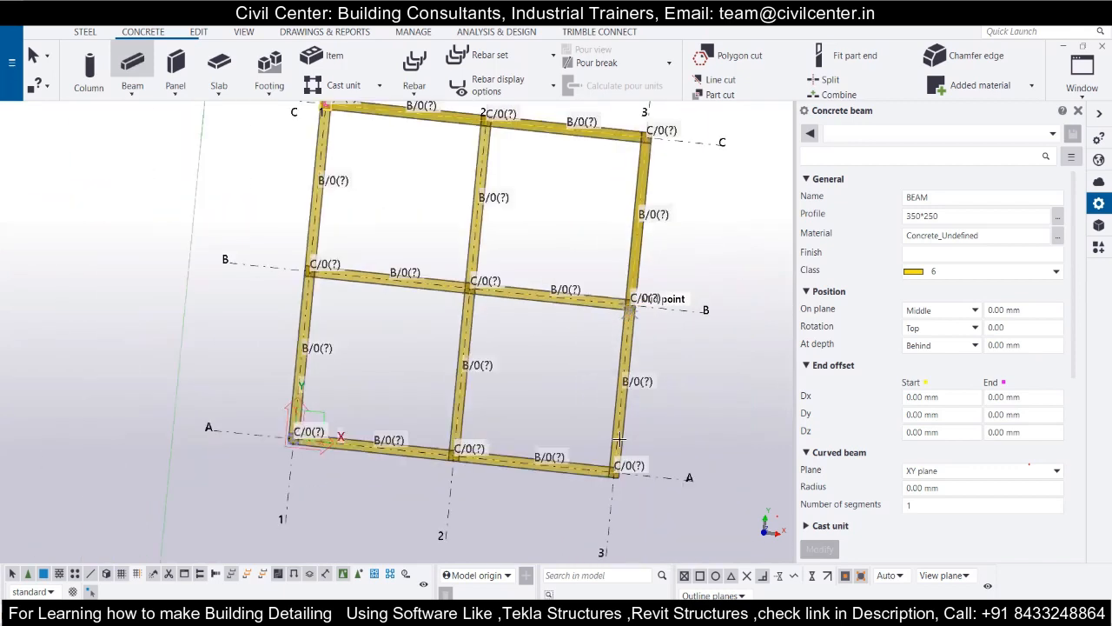
scroll(619, 440, "up", 3)
scroll(605, 472, "up", 2)
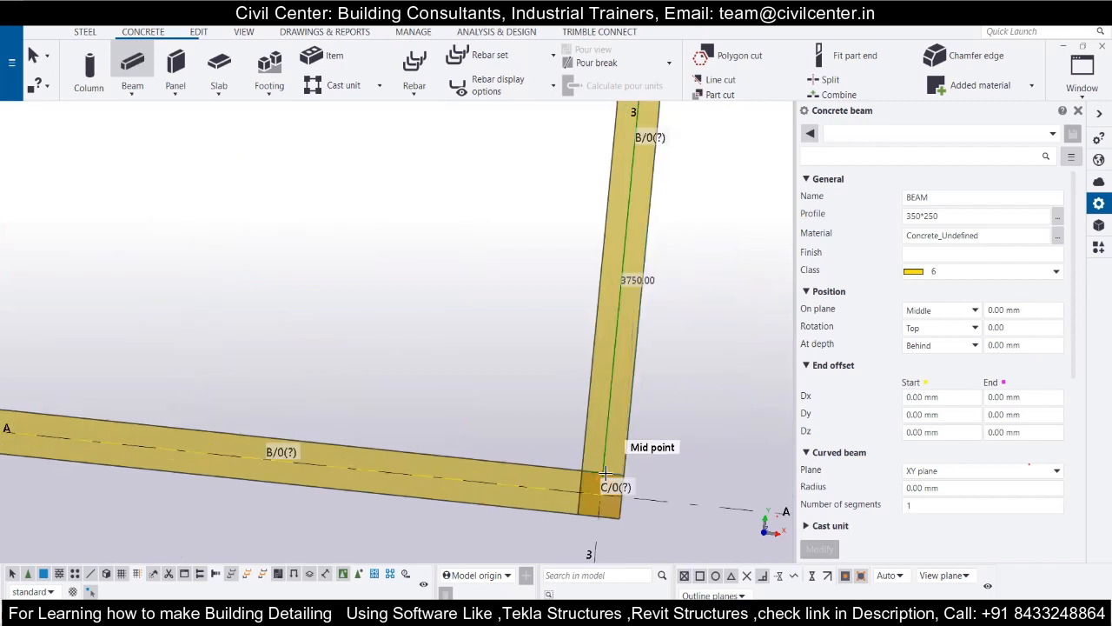
left_click(606, 473)
Place a 350*250 concrete beam on grid line A between the column faces at grid lines 3 and 2.
left_click(581, 491)
scroll(581, 491, "down", 3)
scroll(319, 472, "up", 4)
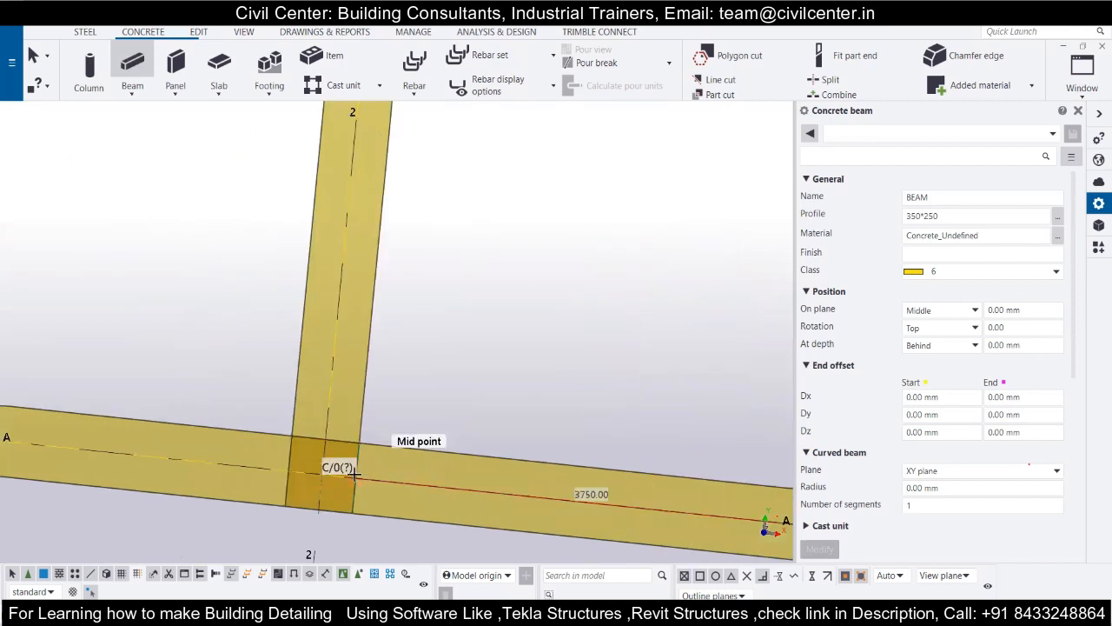
left_click(353, 474)
scroll(352, 473, "down", 5)
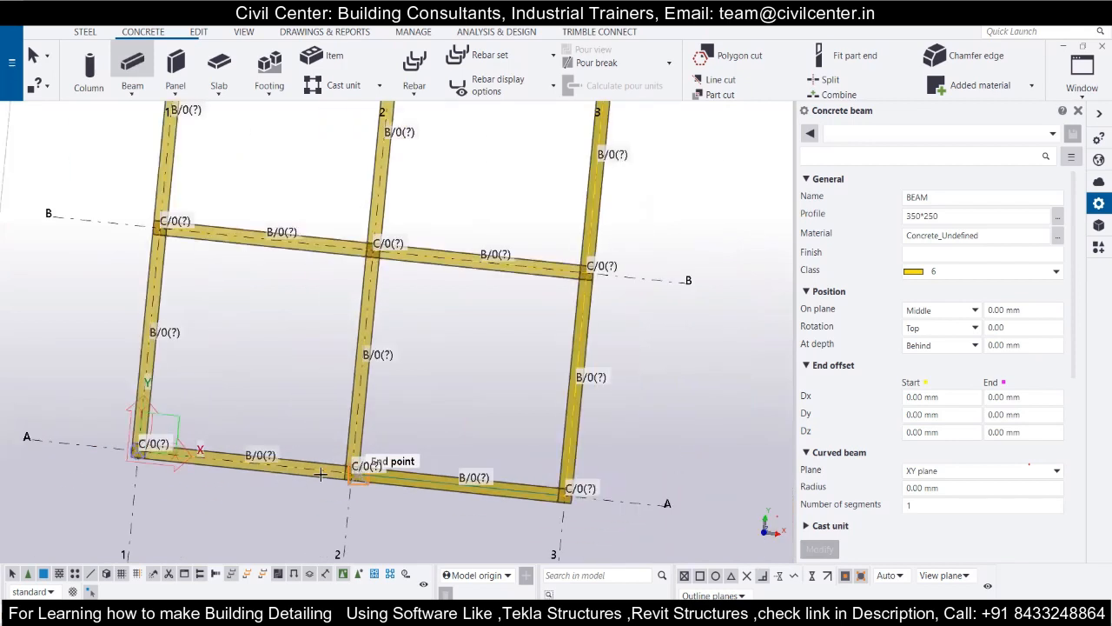
Place a 350*250 concrete beam on grid line A between the column faces at grid lines 2 and 1.
scroll(345, 459, "up", 4)
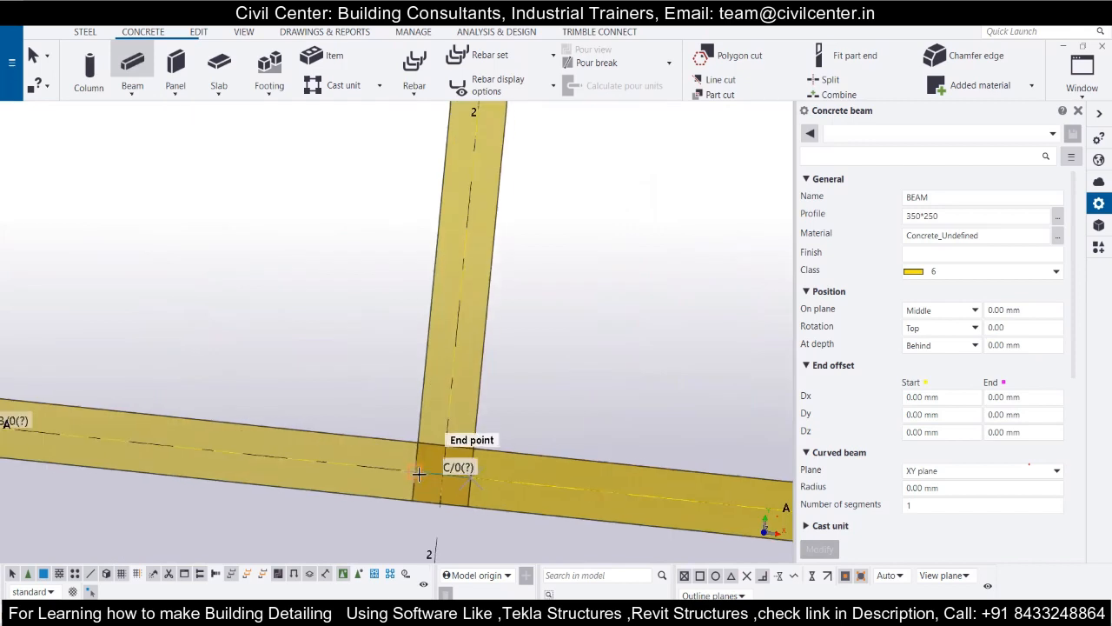
scroll(417, 474, "down", 1)
left_click(417, 474)
scroll(225, 451, "down", 3)
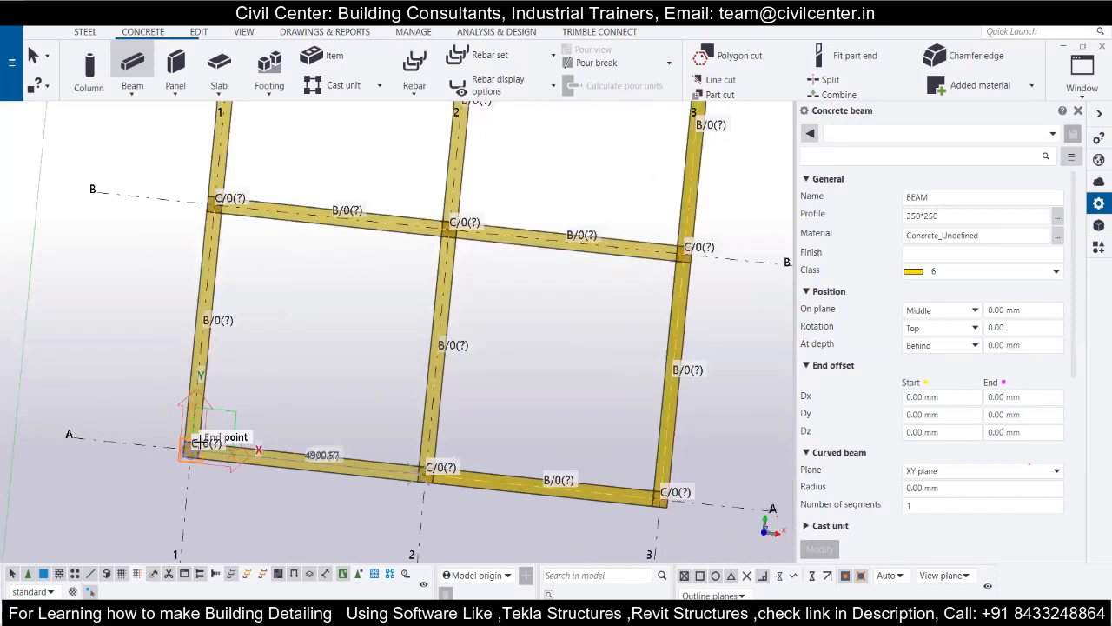
scroll(91, 476, "up", 4)
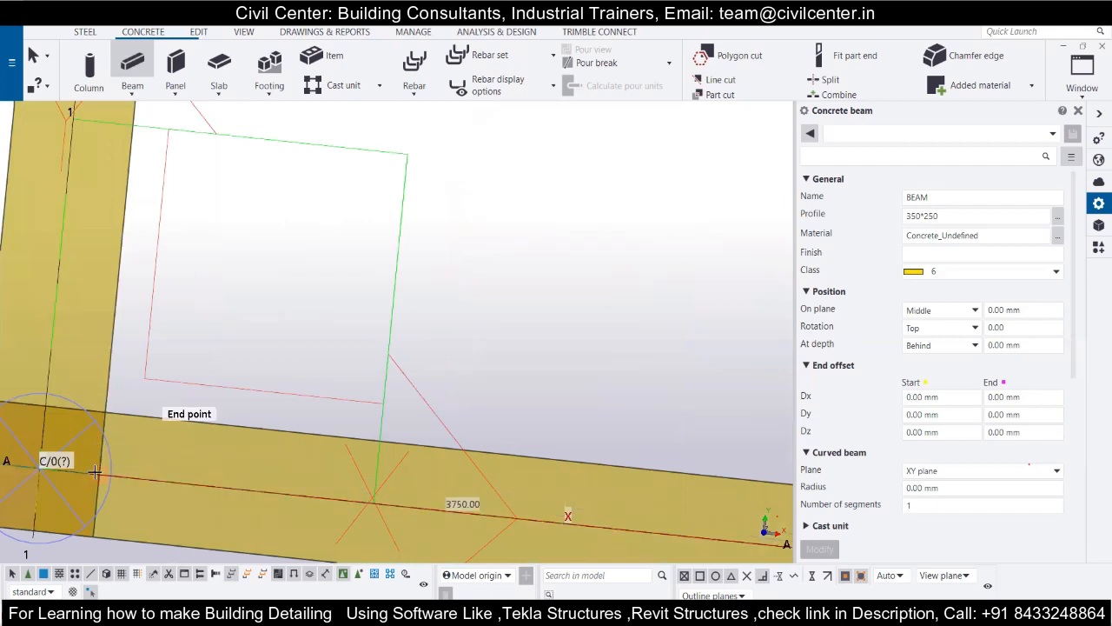
left_click(99, 479)
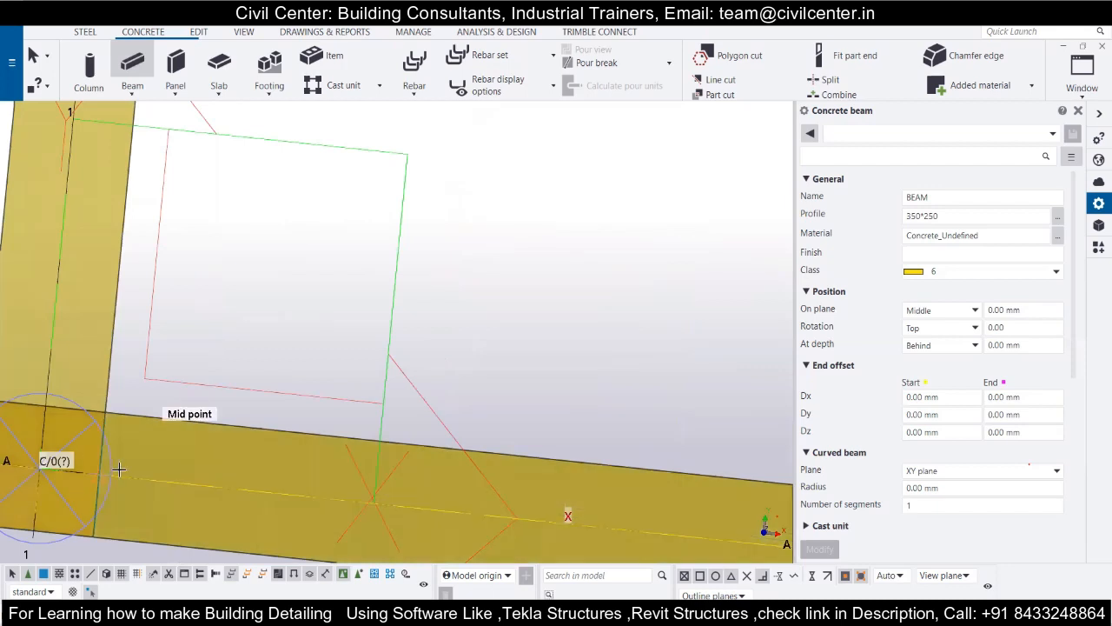
scroll(122, 467, "down", 2)
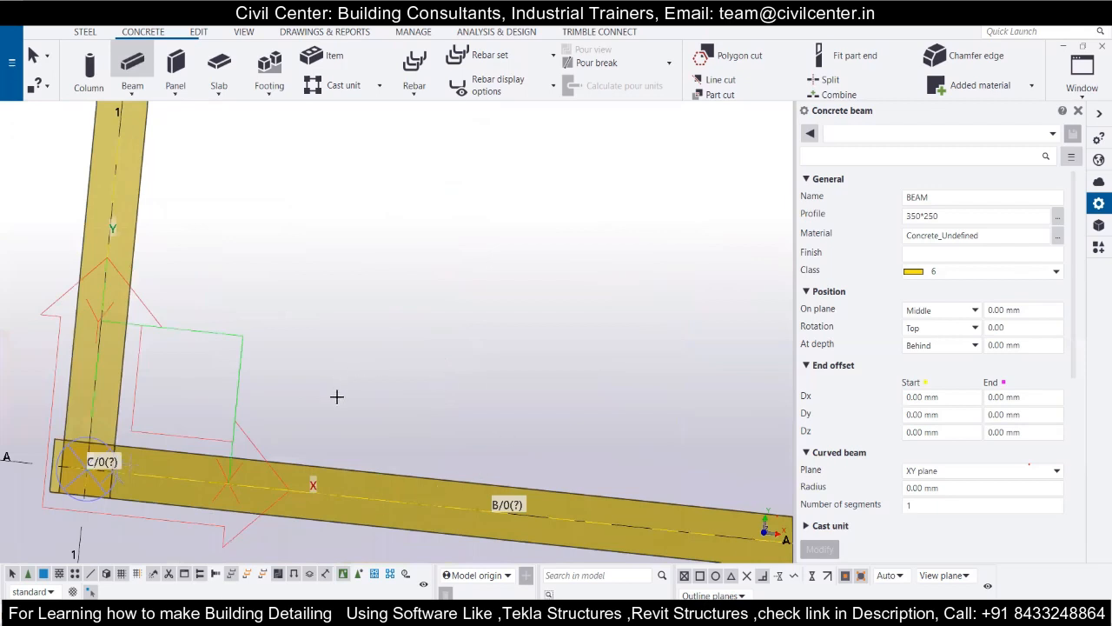
Place 350*250 concrete beams along grid line 1 and grid line B between the column faces.
scroll(106, 425, "down", 1)
scroll(239, 445, "up", 3)
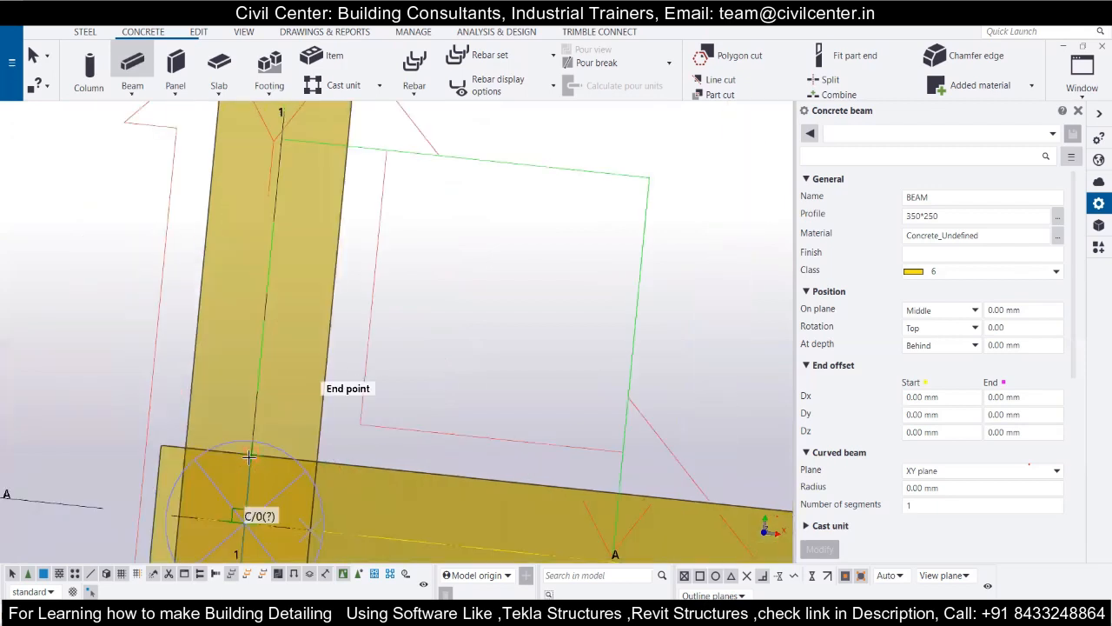
scroll(249, 455, "down", 2)
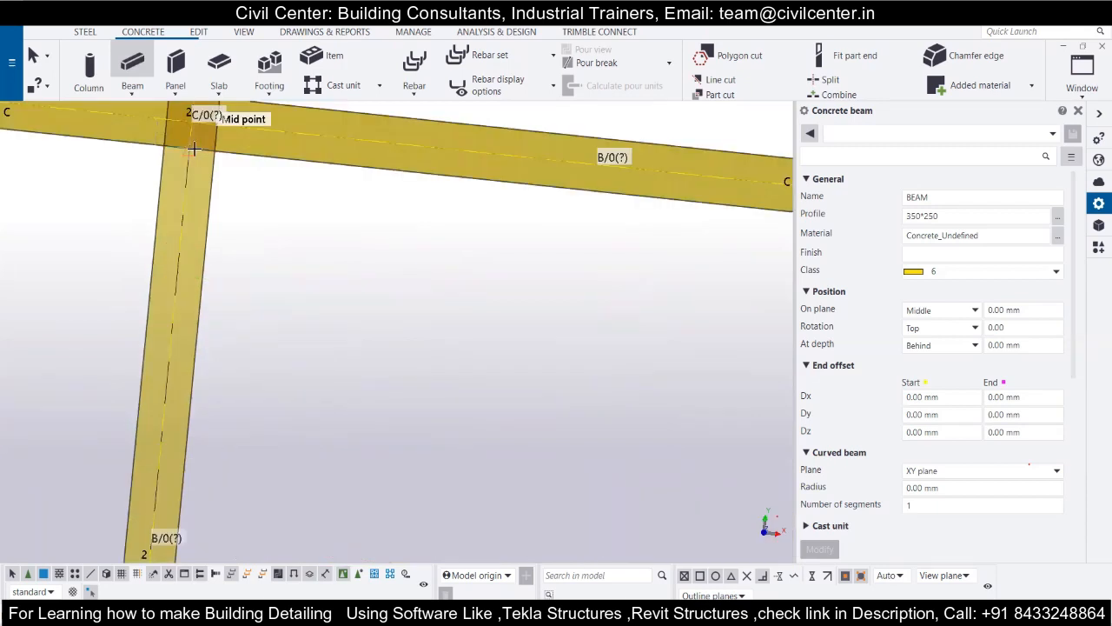
scroll(193, 149, "down", 3)
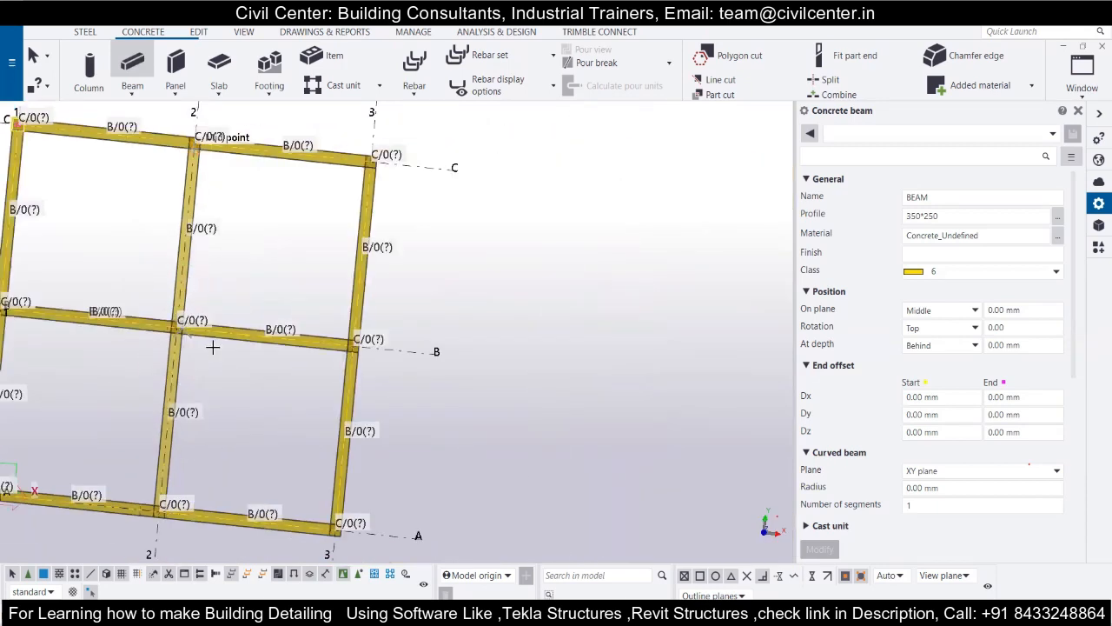
Place 350*250 concrete beams on grid line 2 between the columns at grid lines C and B and at A and B.
scroll(212, 346, "up", 5)
scroll(281, 290, "down", 3)
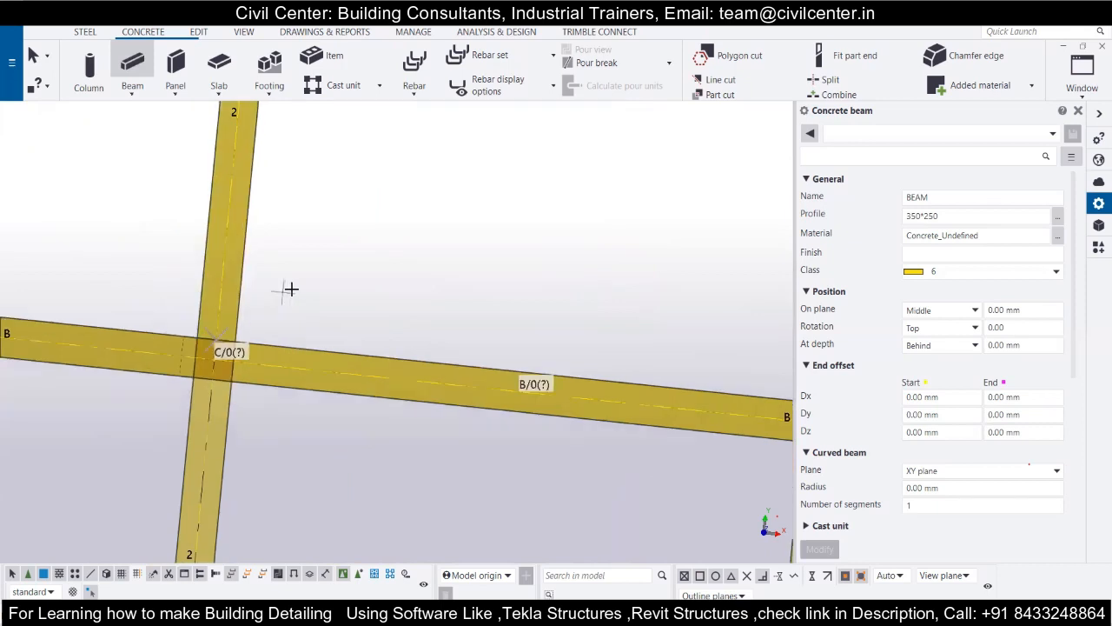
scroll(290, 291, "down", 3)
scroll(256, 445, "up", 5)
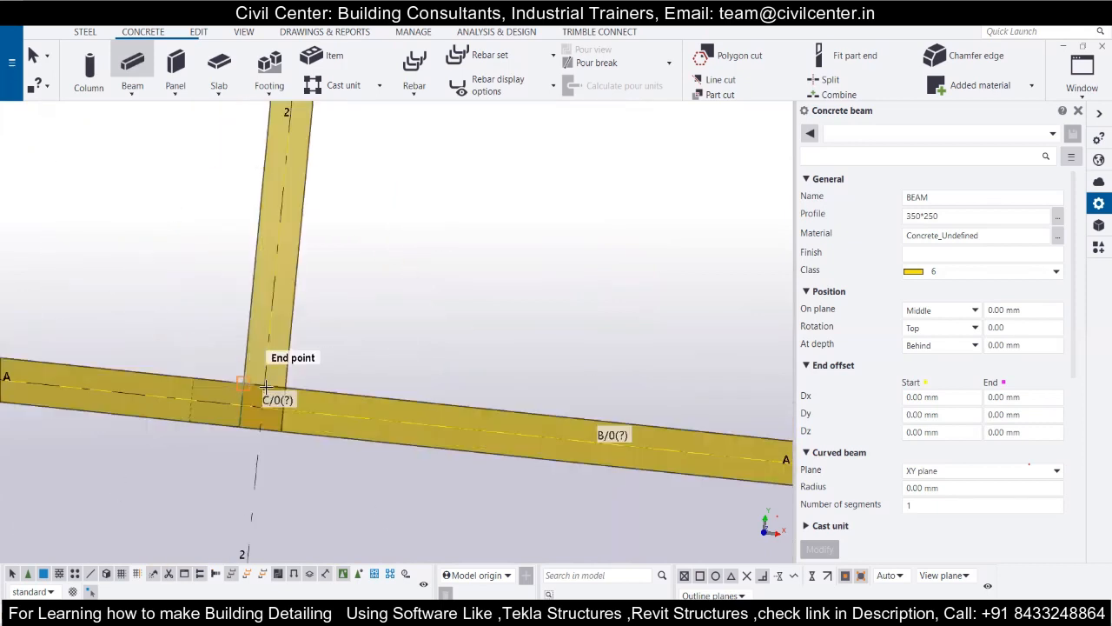
scroll(266, 388, "down", 3)
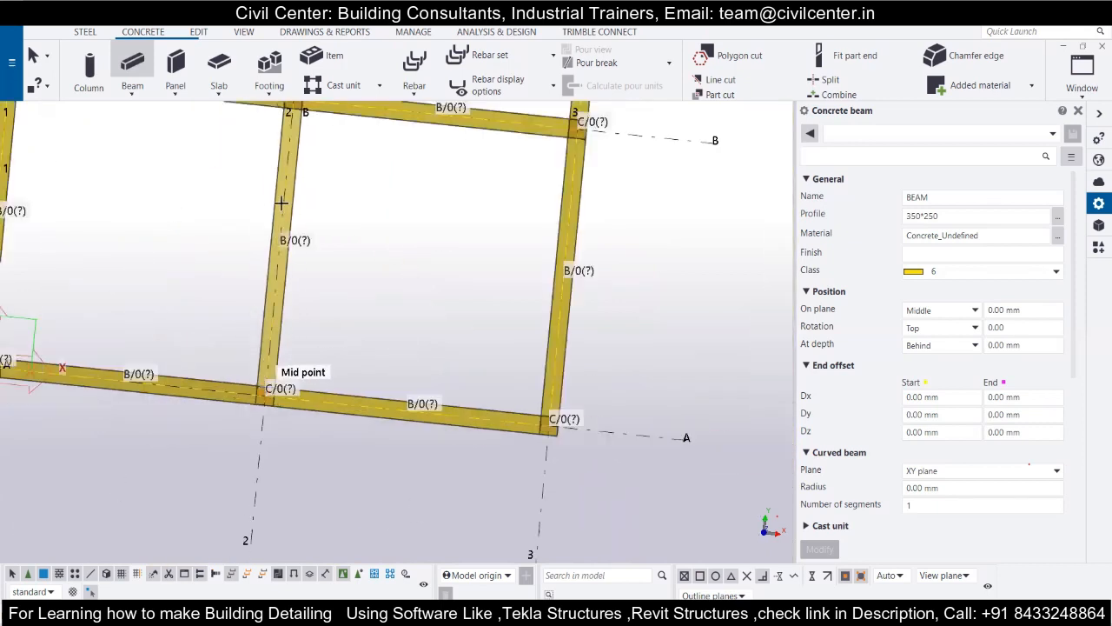
scroll(283, 219, "up", 3)
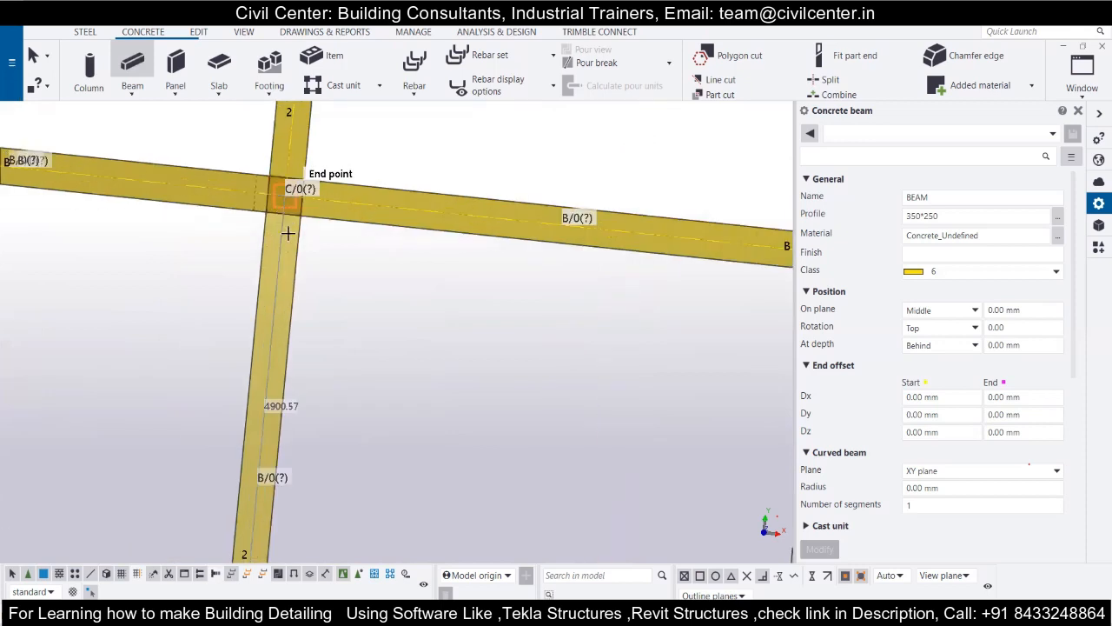
scroll(285, 221, "down", 2)
scroll(301, 267, "down", 5)
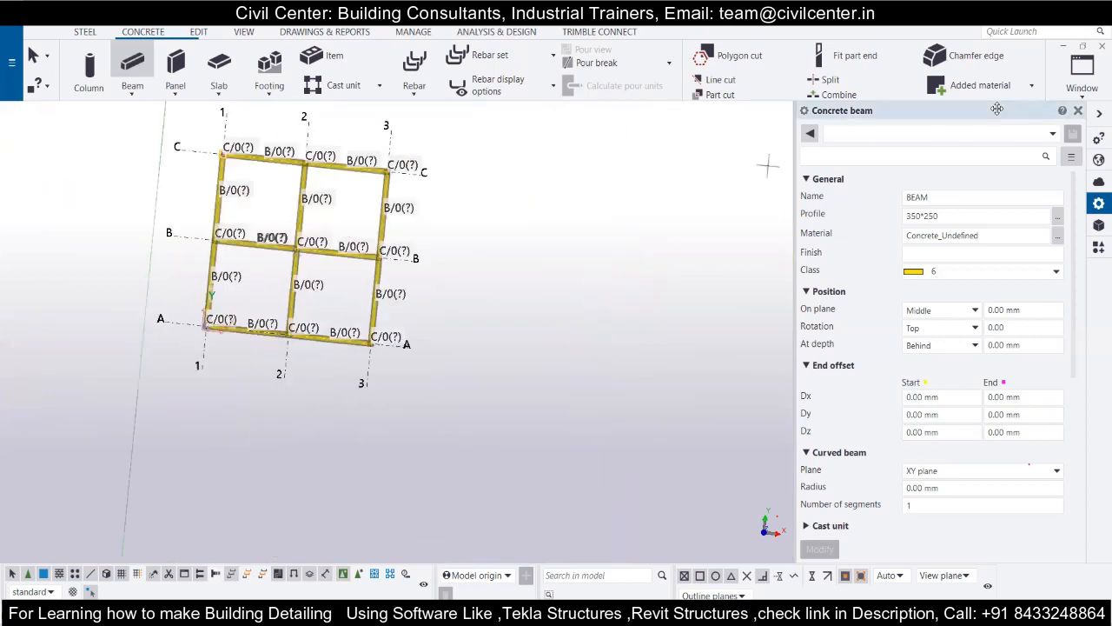
Tile all open views vertically and inspect the frame in the plan view and the grid A elevation.
left_click(1086, 87)
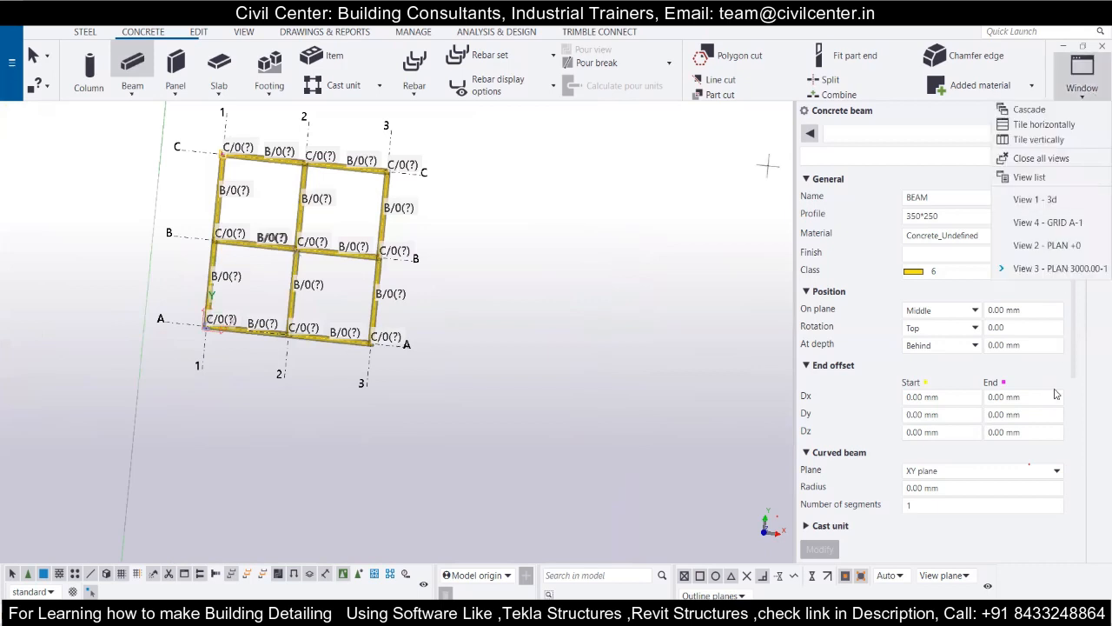
left_click(1041, 140)
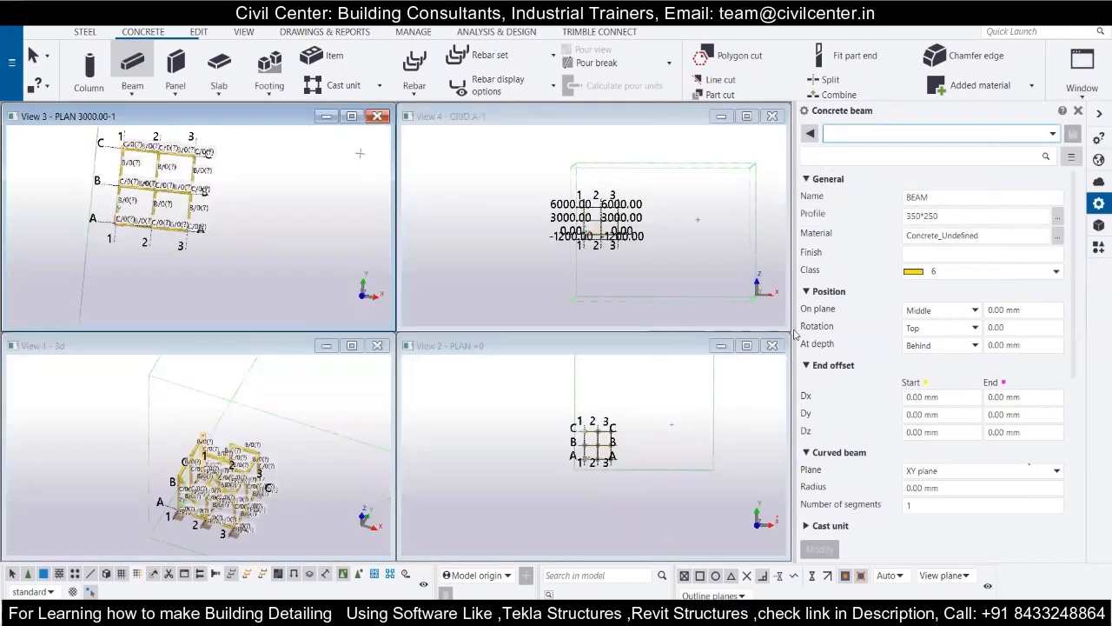
scroll(121, 146, "up", 3)
scroll(136, 169, "up", 3)
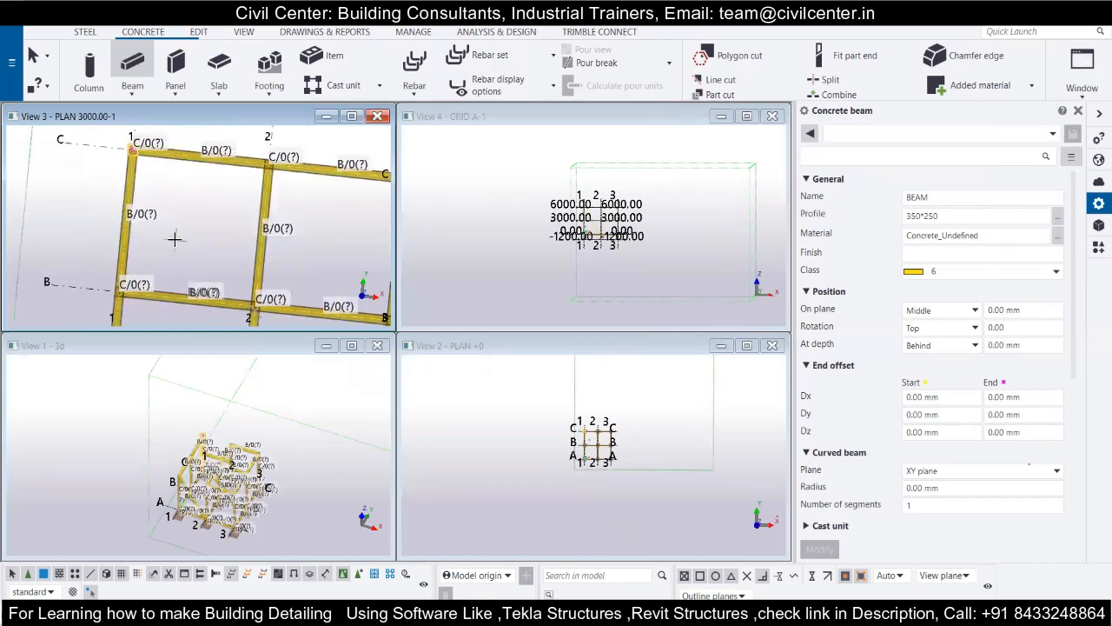
scroll(116, 183, "down", 3)
scroll(122, 189, "down", 1)
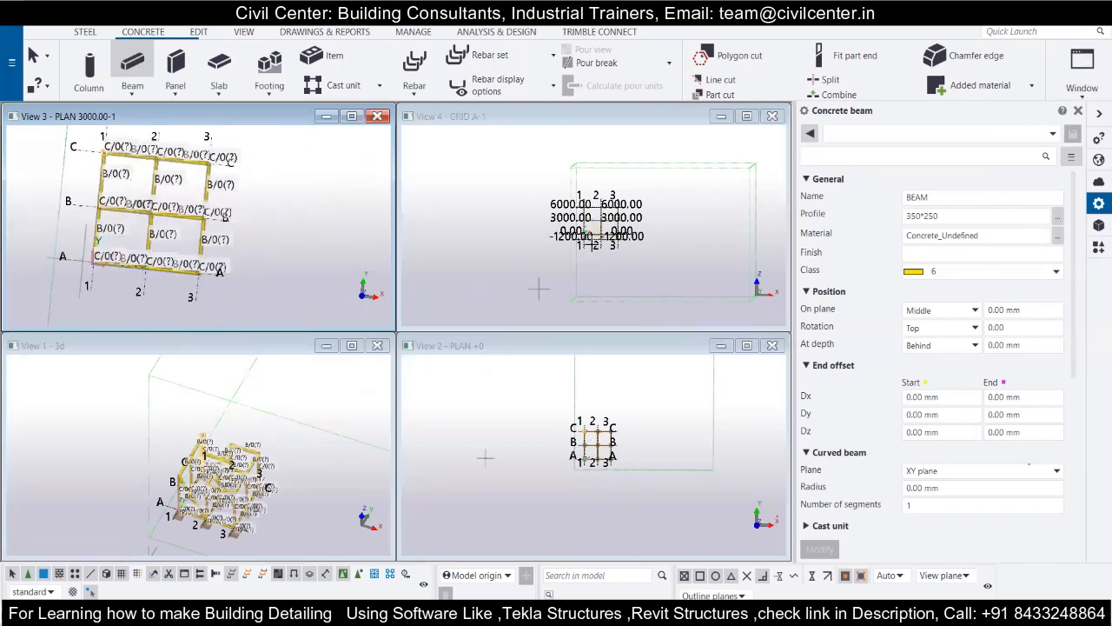
scroll(599, 218, "up", 7)
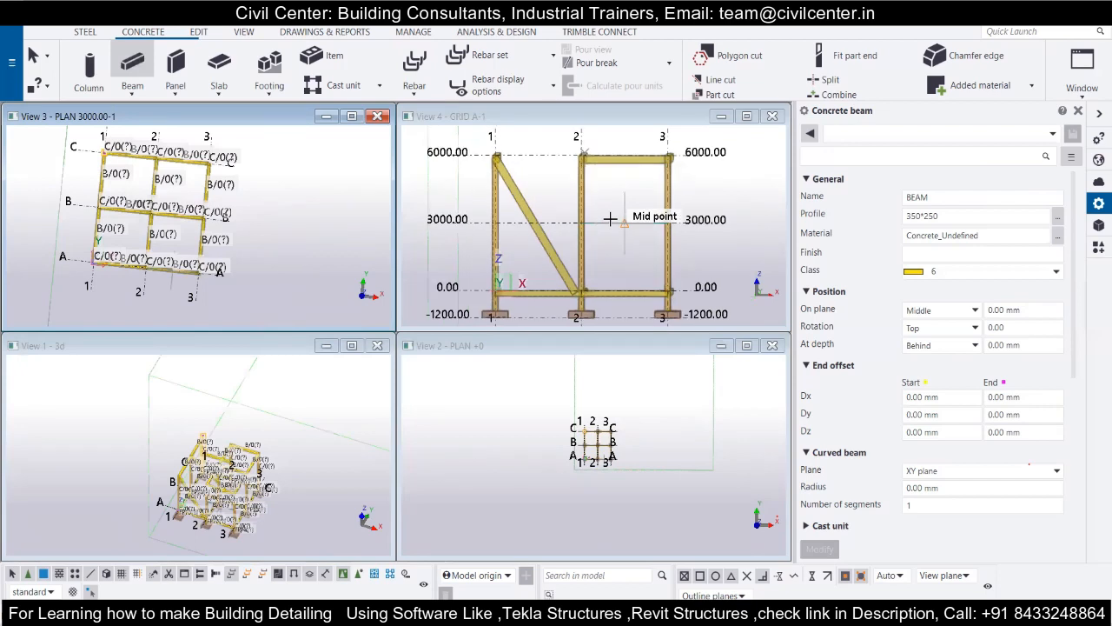
Cancel the started beam and delete the diagonal 350*250 beam between grid lines 1 and 2 in the grid A elevation.
left_click(562, 233)
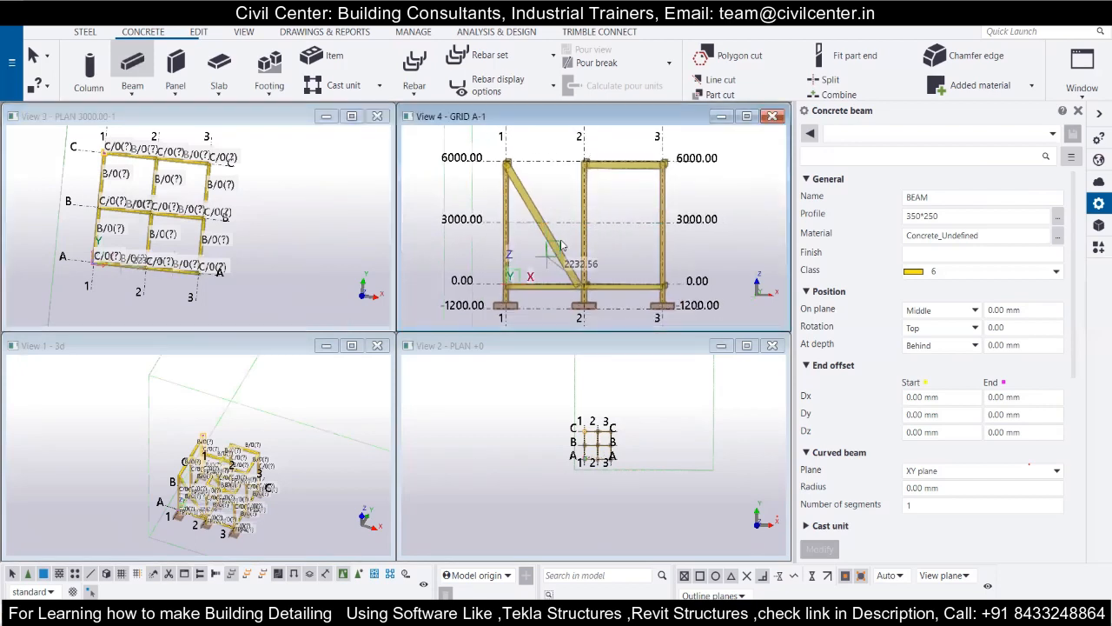
key("Escape")
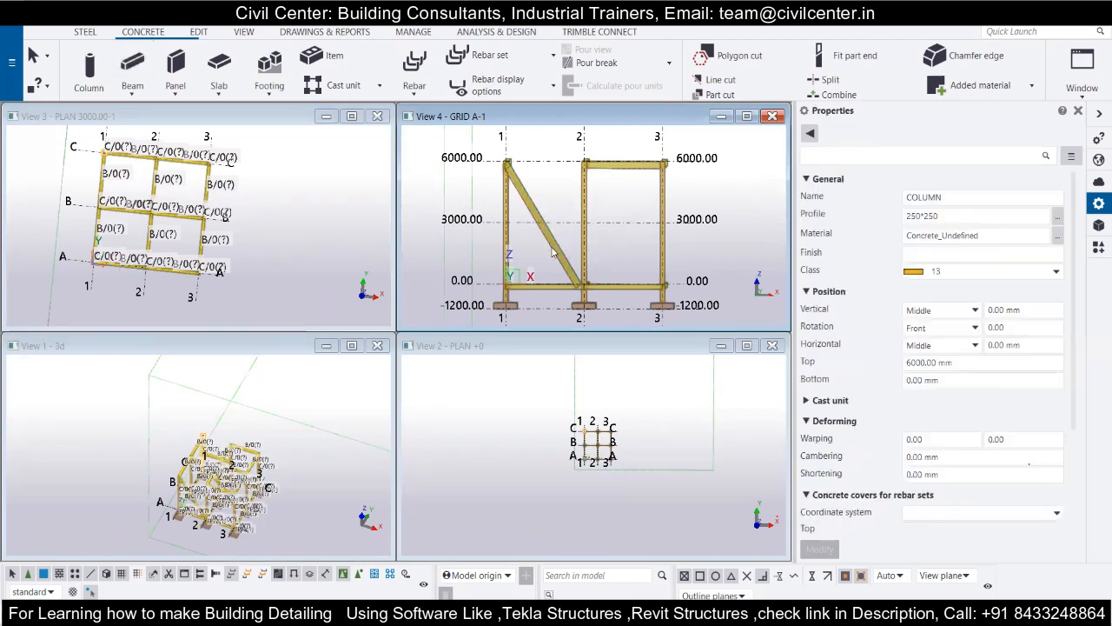
left_click(551, 246)
key("Delete")
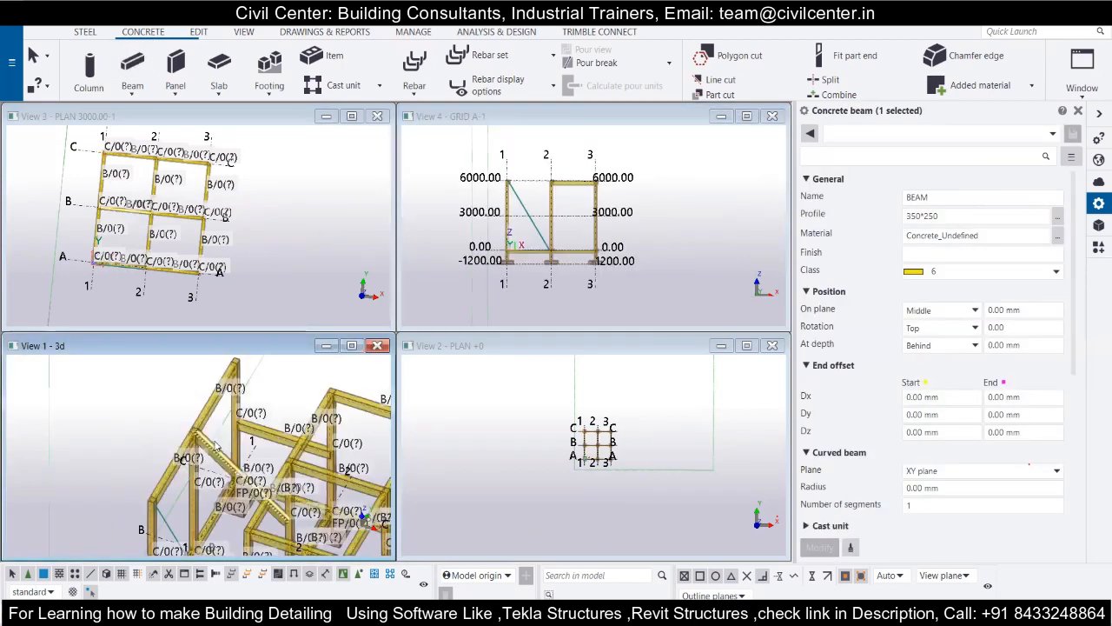
Delete the remaining sloping beam and the mid-height 350*250 beam between grid lines 1 and 2 in the 3D view.
scroll(216, 446, "up", 2)
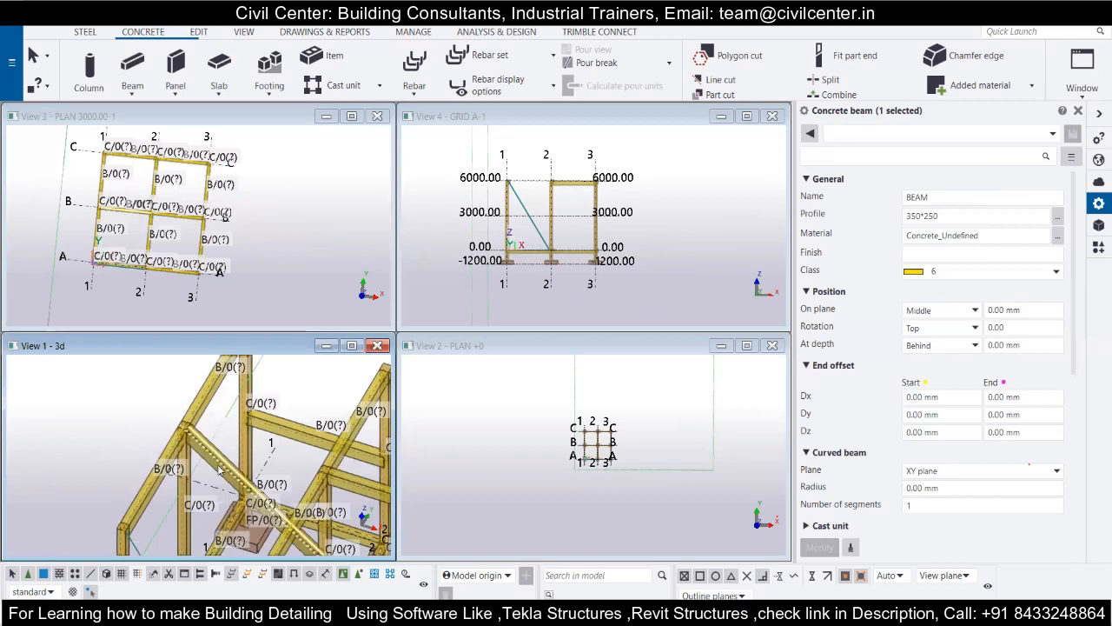
left_click(221, 468)
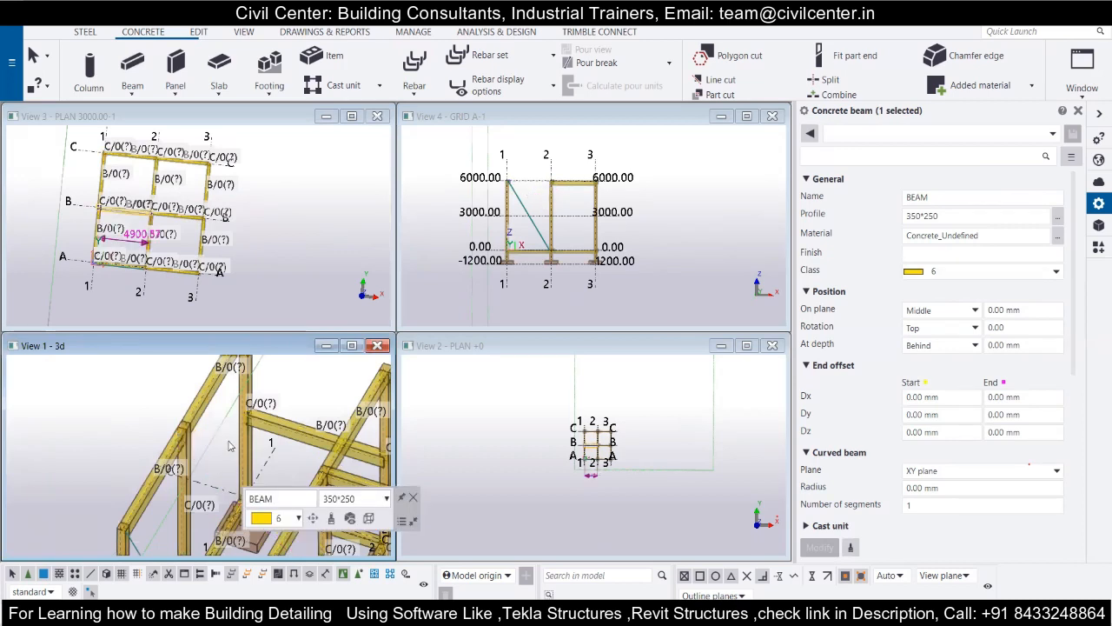
key("Delete")
scroll(233, 417, "down", 1)
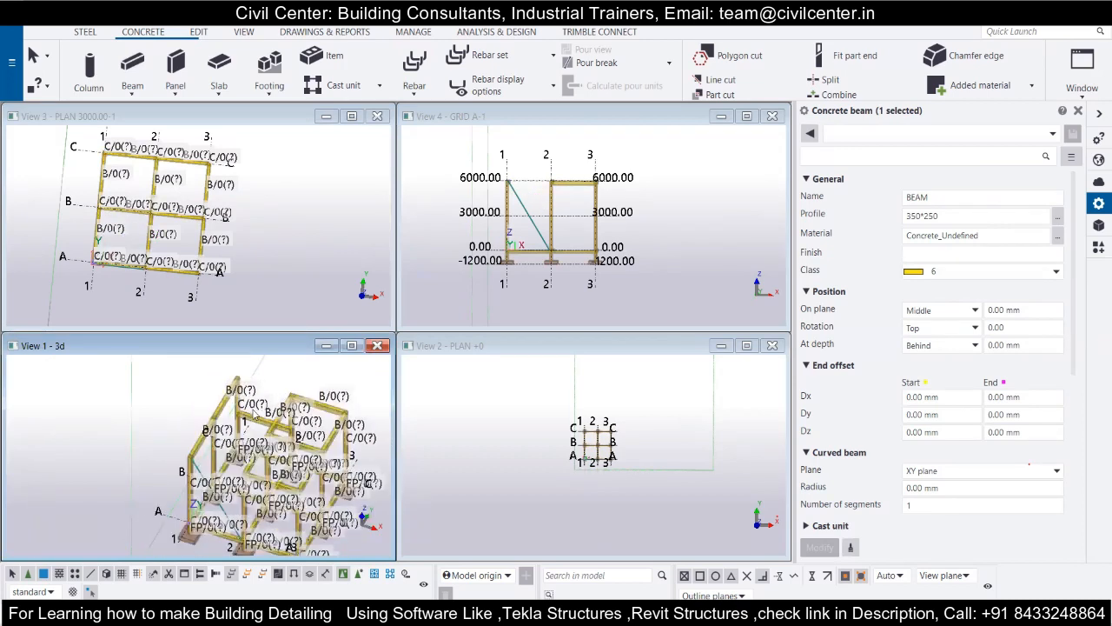
scroll(235, 419, "up", 1)
left_click(258, 432)
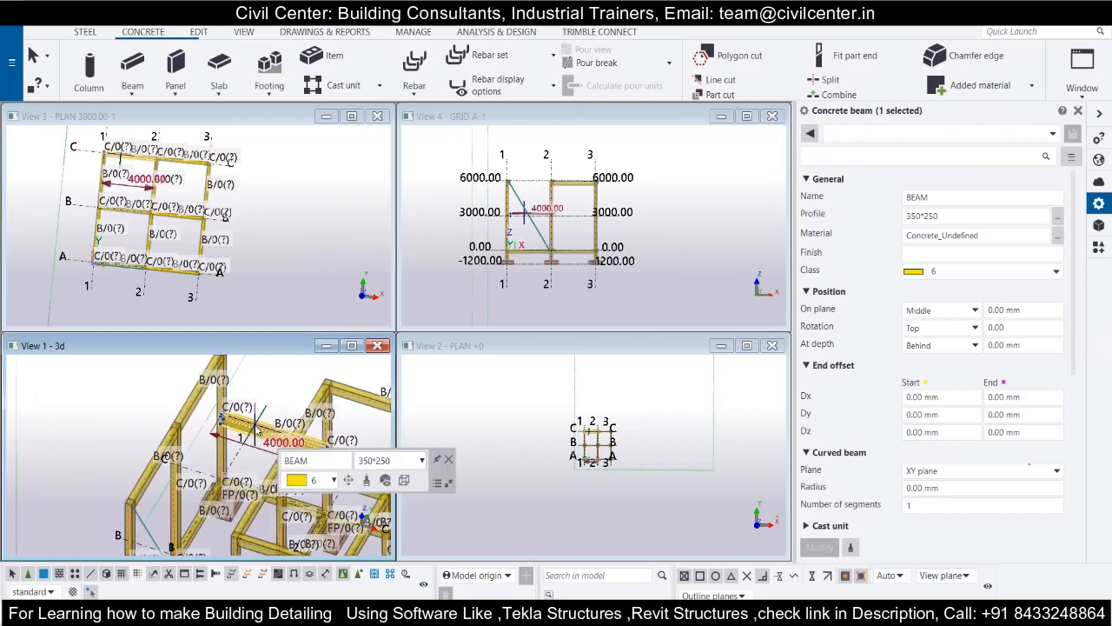
key("Delete")
scroll(238, 449, "down", 1)
Examine the leftover diagonal line and the open bays between grid lines 1 and 2 in the 3D view.
scroll(209, 526, "up", 1)
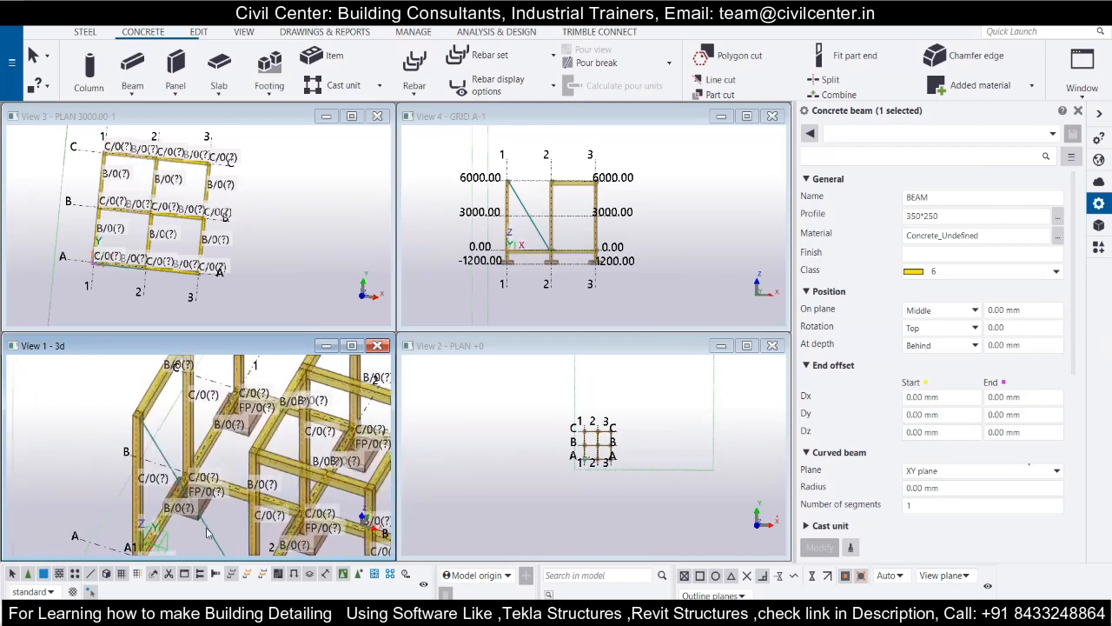
left_click(210, 532)
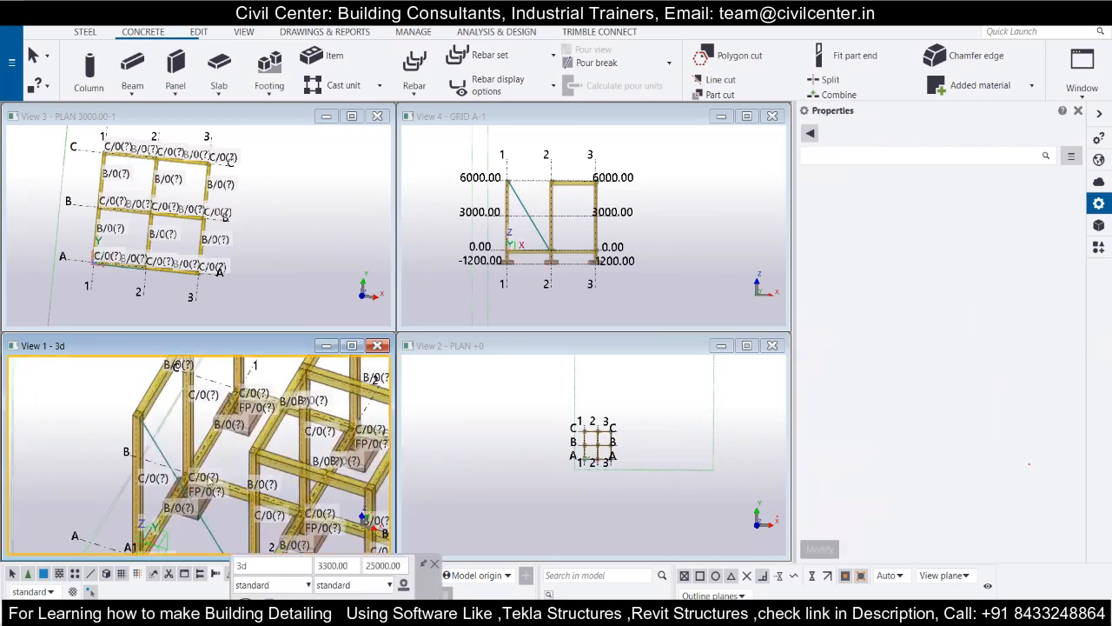
scroll(209, 476, "down", 1)
scroll(226, 479, "up", 2)
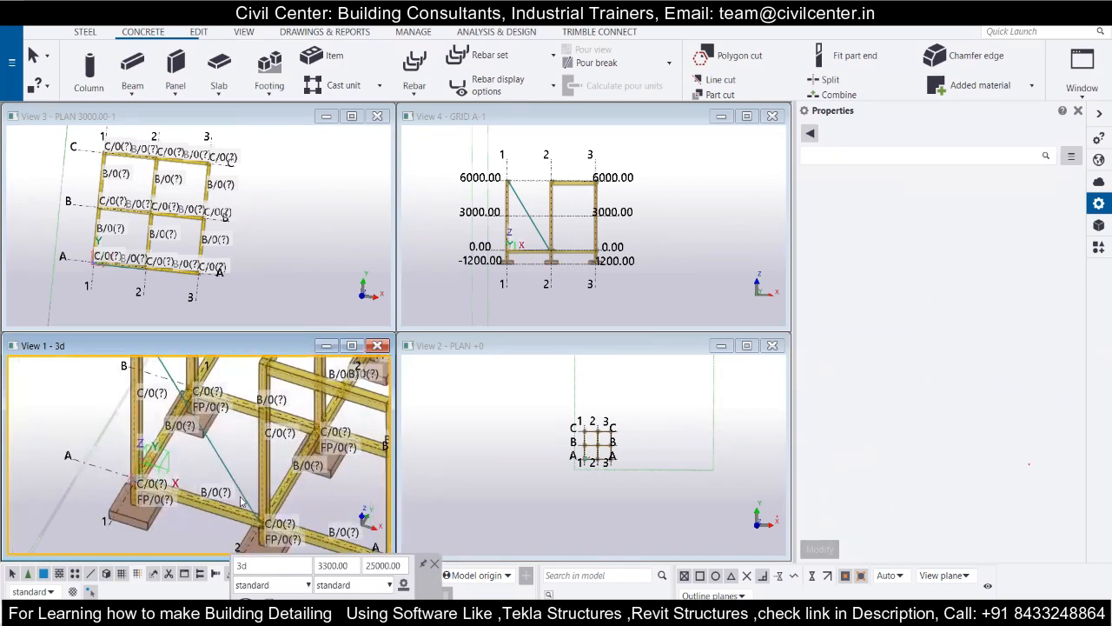
scroll(245, 488, "up", 1)
scroll(241, 480, "down", 3)
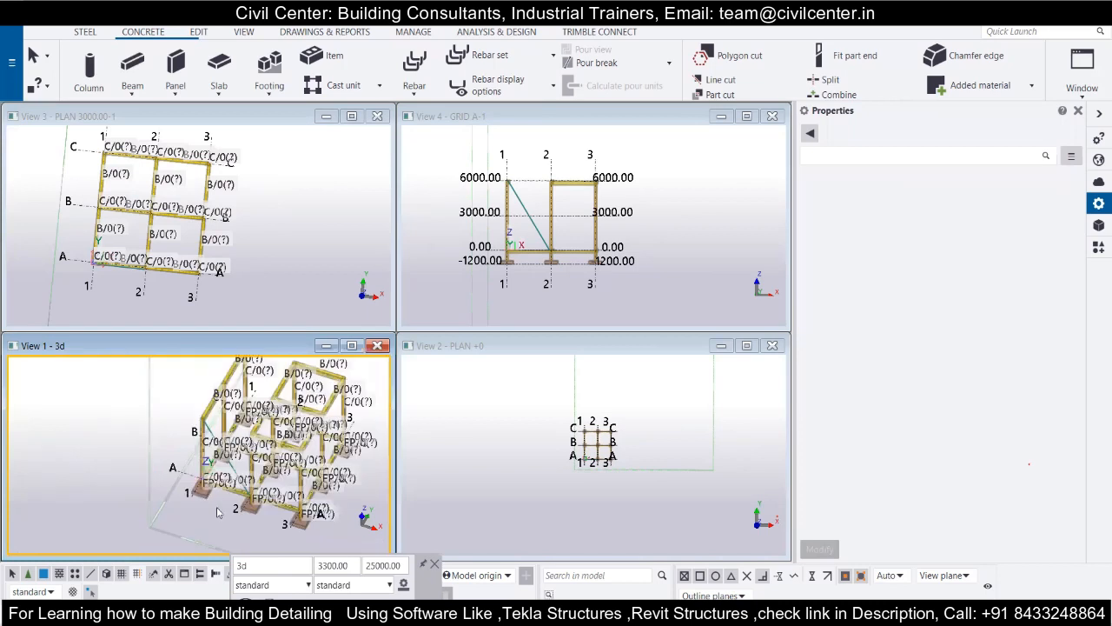
scroll(281, 447, "up", 3)
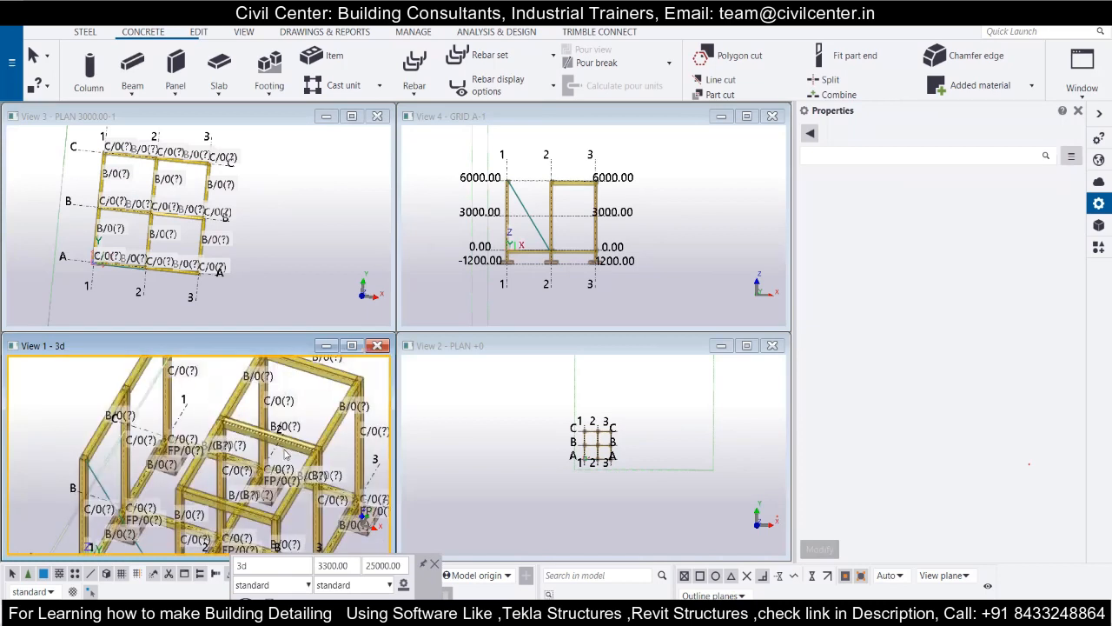
scroll(285, 454, "down", 1)
Inspect the beam and column joints on grid line C in the 3000 plan view and compare them with the grid A elevation.
left_click(168, 150)
scroll(189, 174, "up", 3)
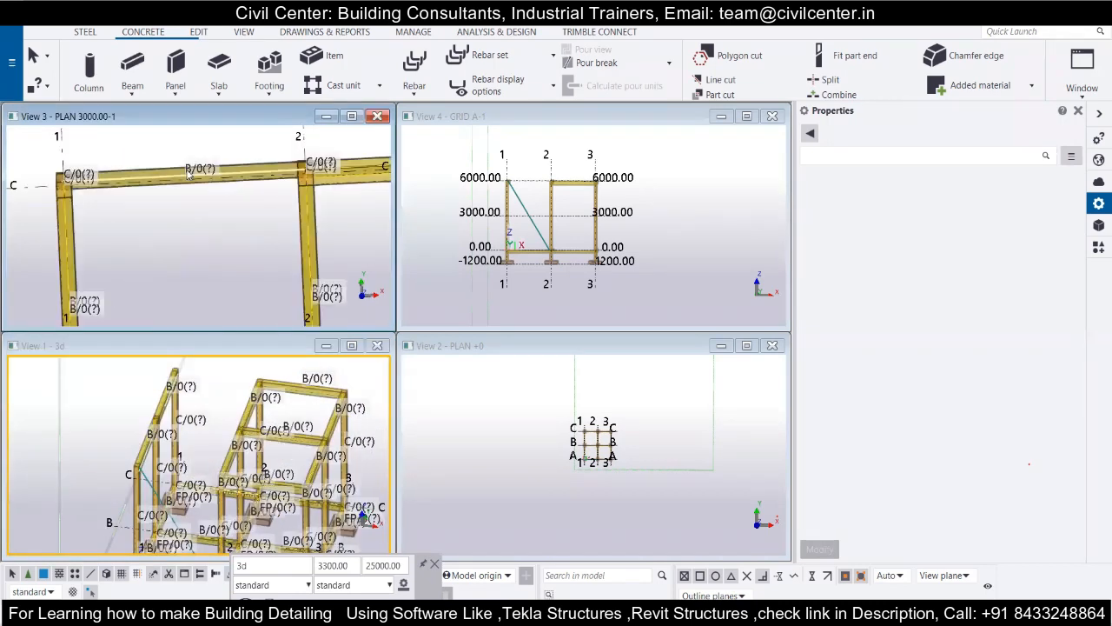
scroll(188, 174, "up", 1)
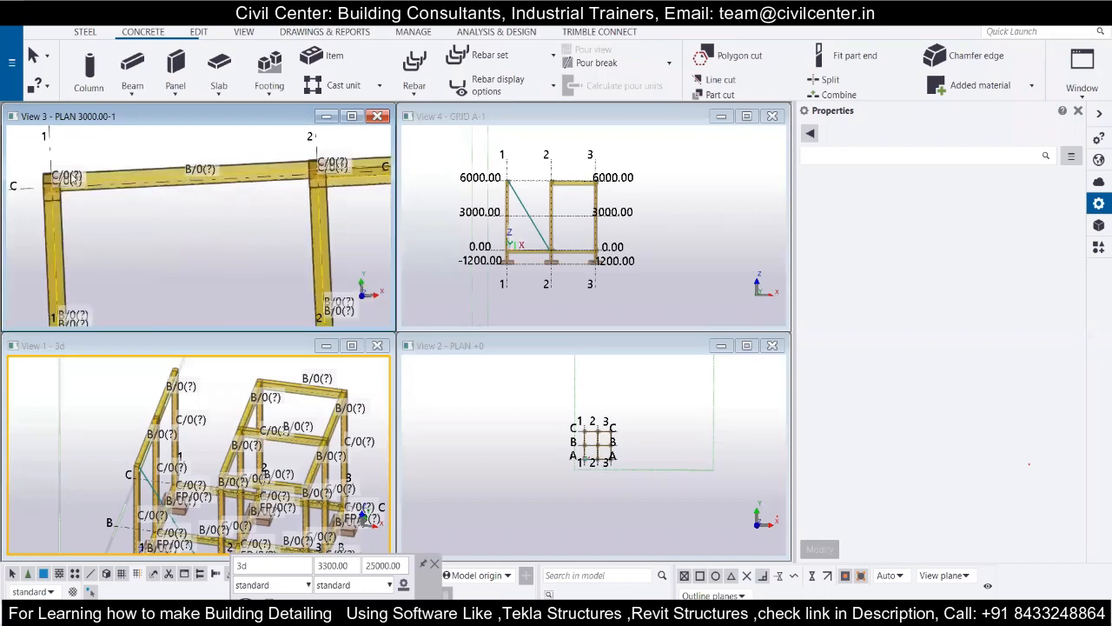
scroll(47, 185, "up", 4)
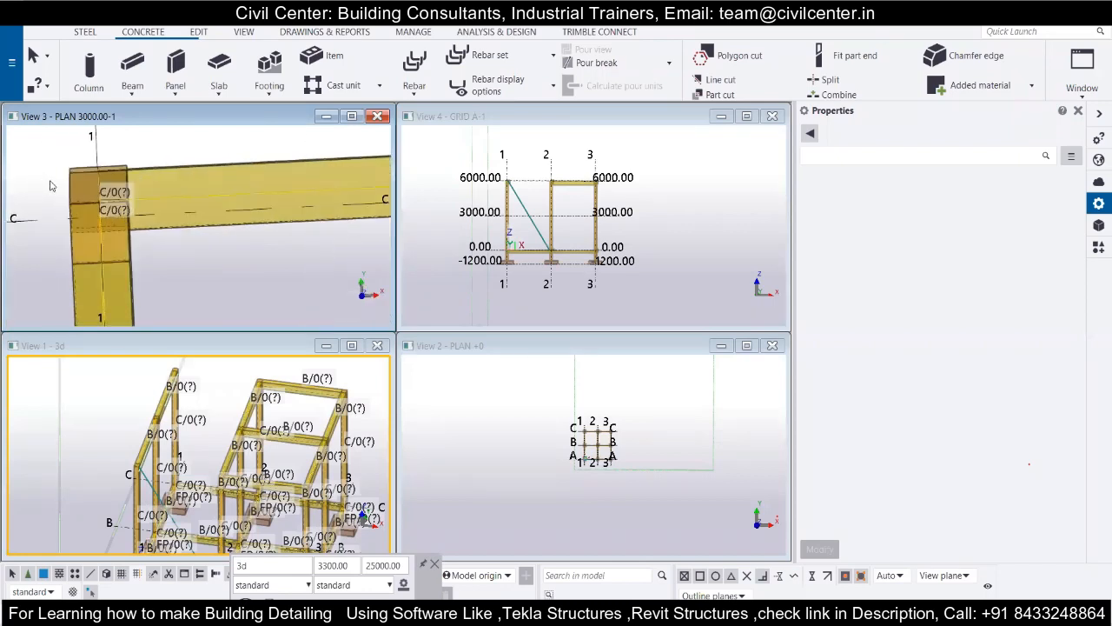
scroll(51, 186, "down", 3)
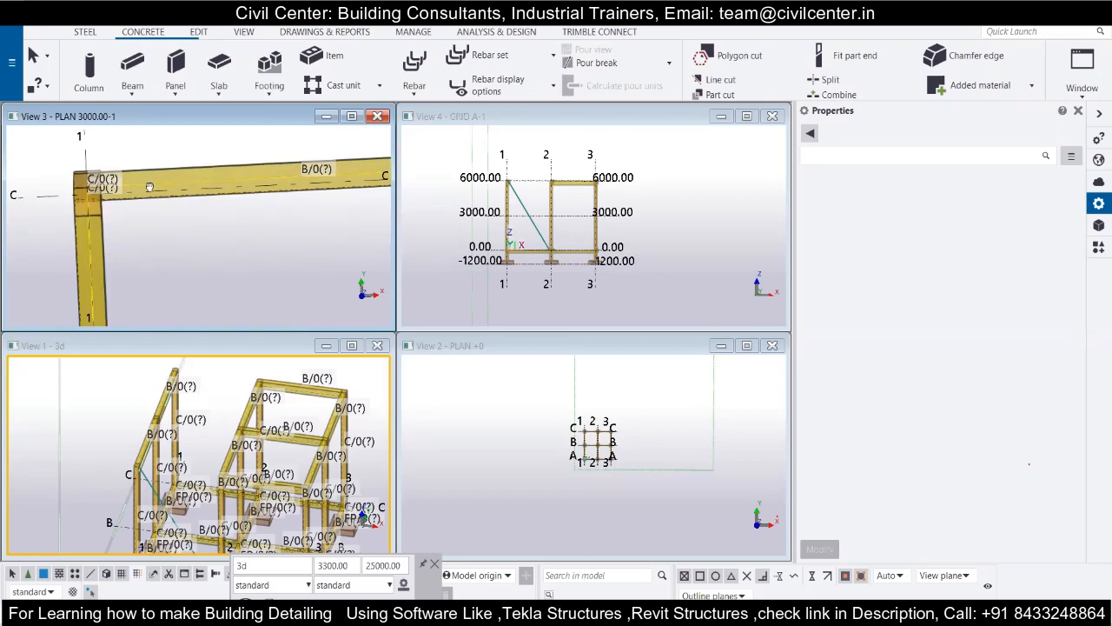
scroll(148, 186, "down", 5)
scroll(550, 181, "up", 2)
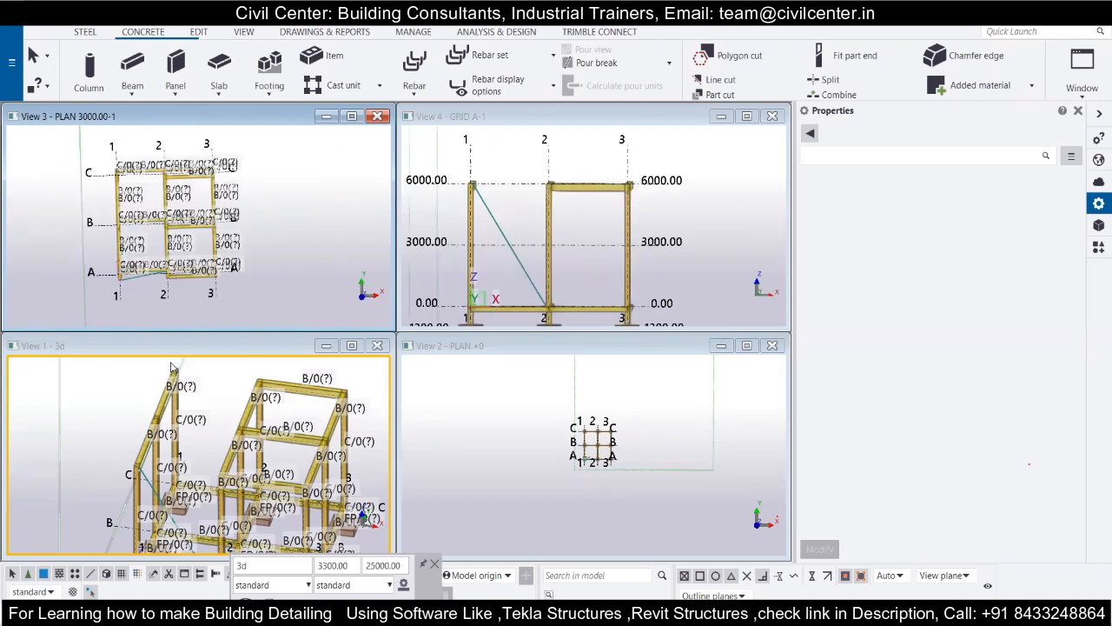
Add a 350*250 concrete roof beam along grid line C between the columns on grid lines 1 and 2.
left_click(132, 65)
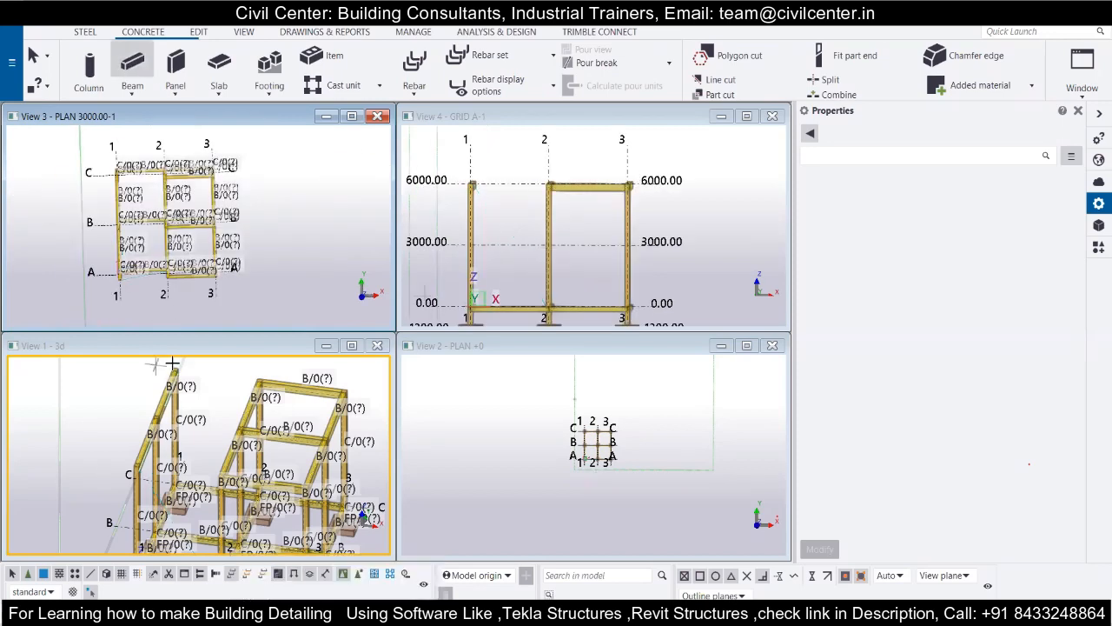
scroll(179, 359, "up", 5)
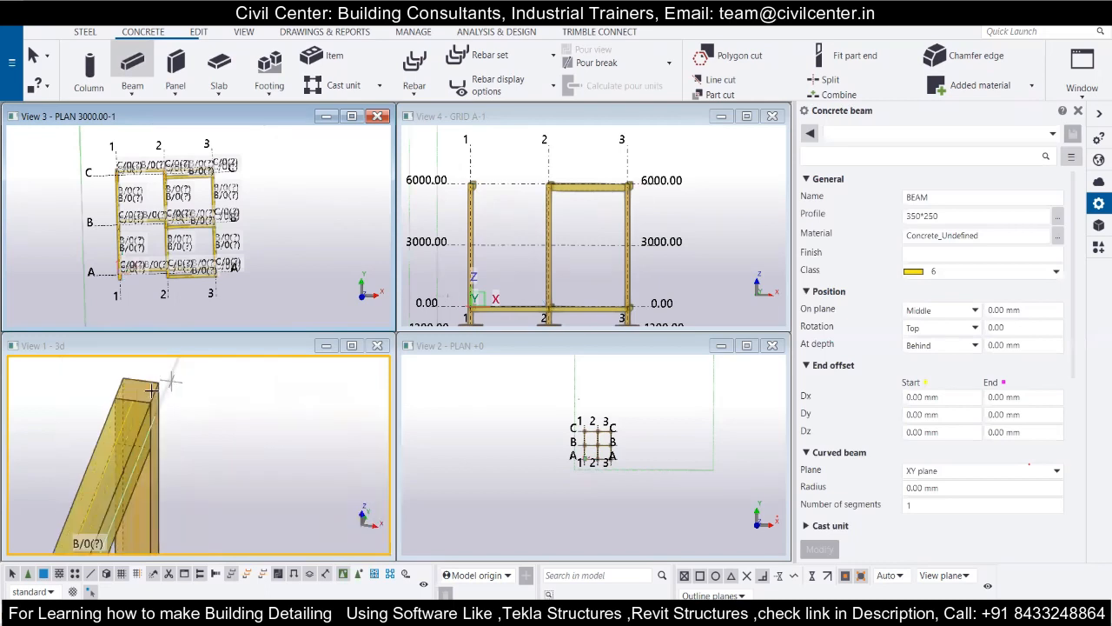
scroll(155, 395, "down", 1)
left_click(157, 395)
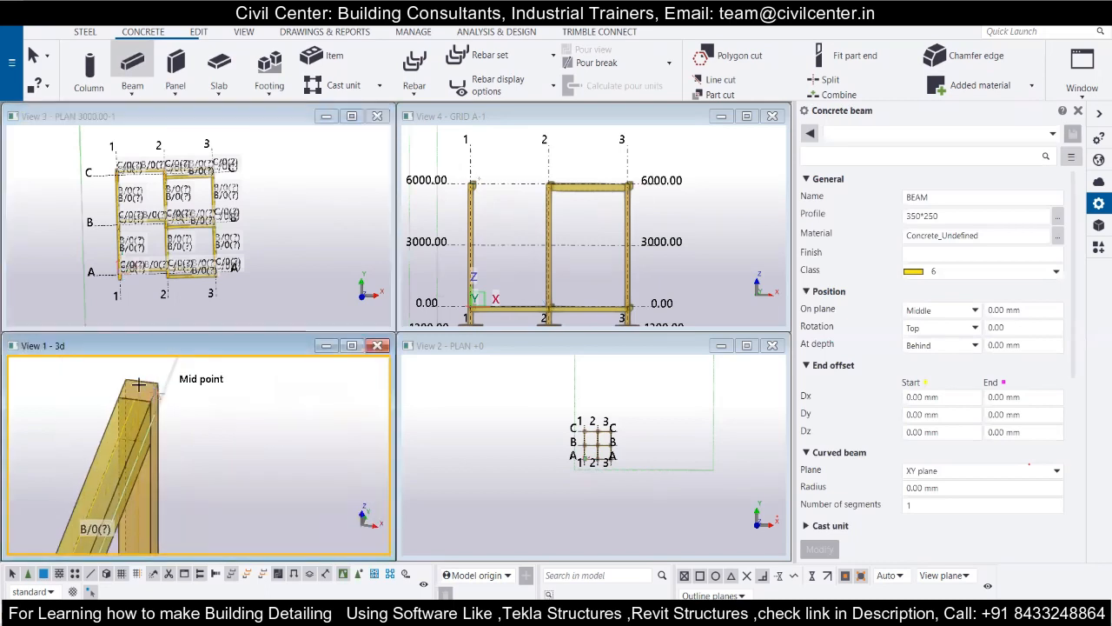
left_click(139, 383)
scroll(139, 383, "down", 2)
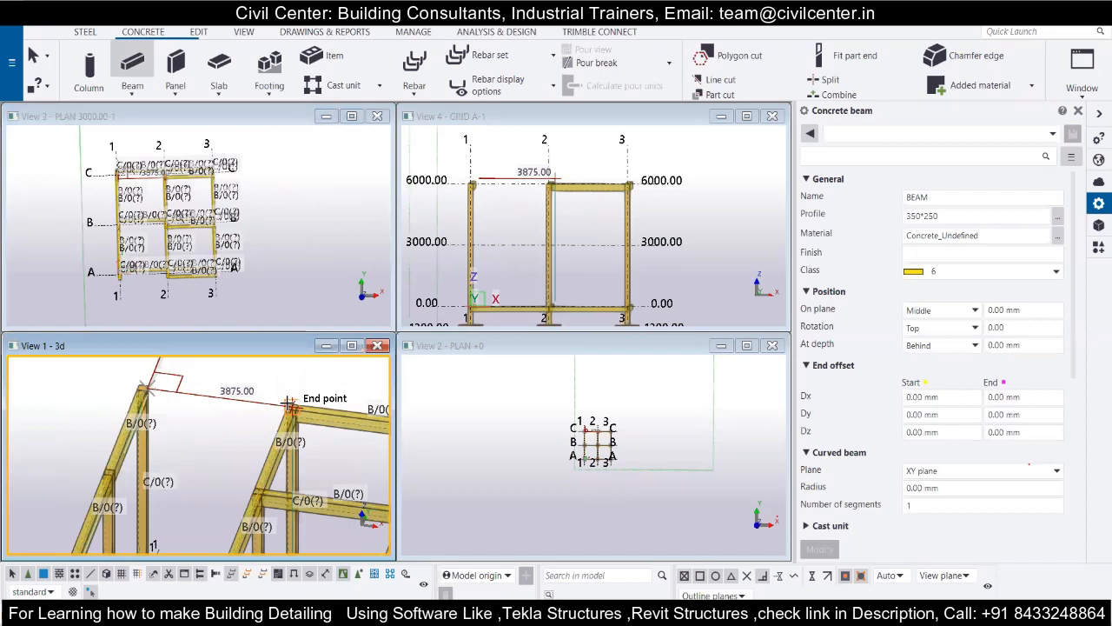
scroll(289, 403, "up", 3)
scroll(276, 421, "up", 2)
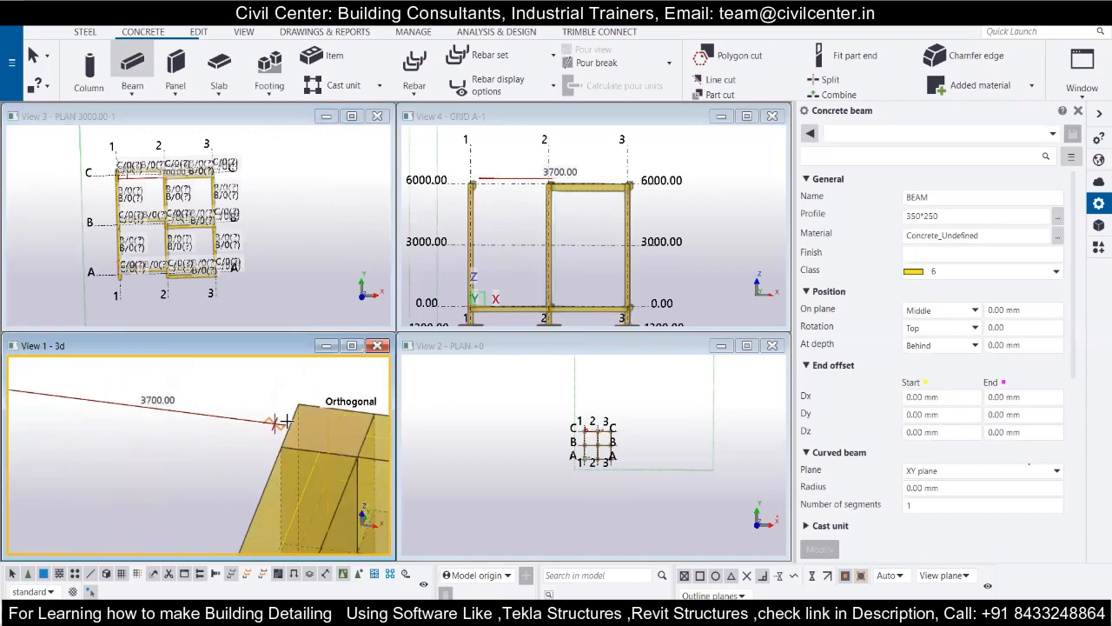
left_click(286, 423)
scroll(289, 406, "down", 5)
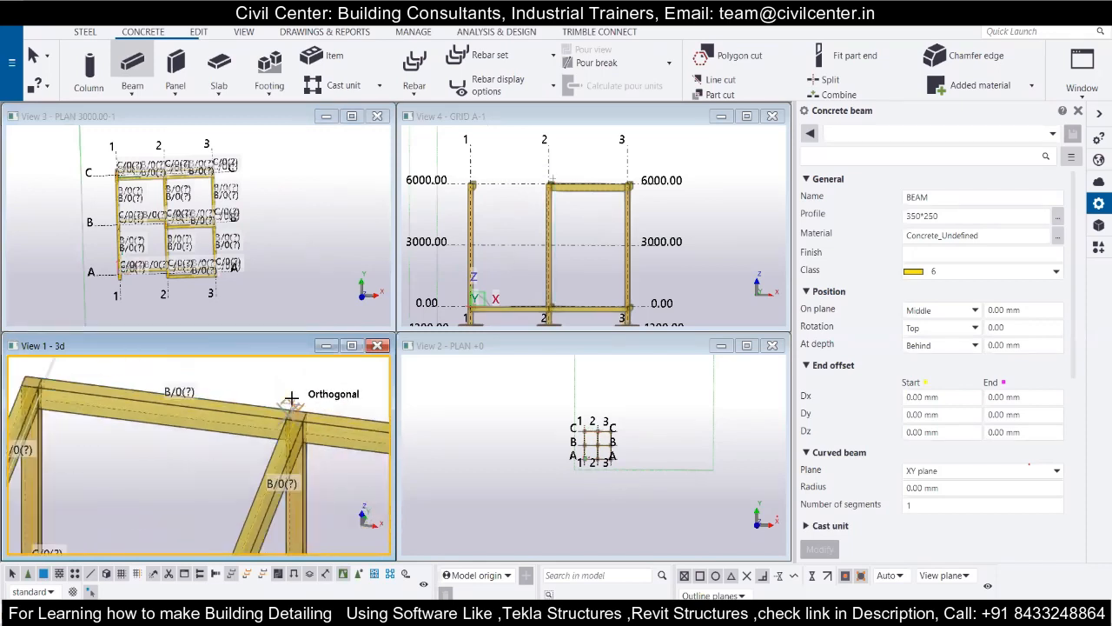
Add a 350*250 concrete roof beam along grid line B between the columns on grid lines 1 and 2.
scroll(151, 474, "up", 4)
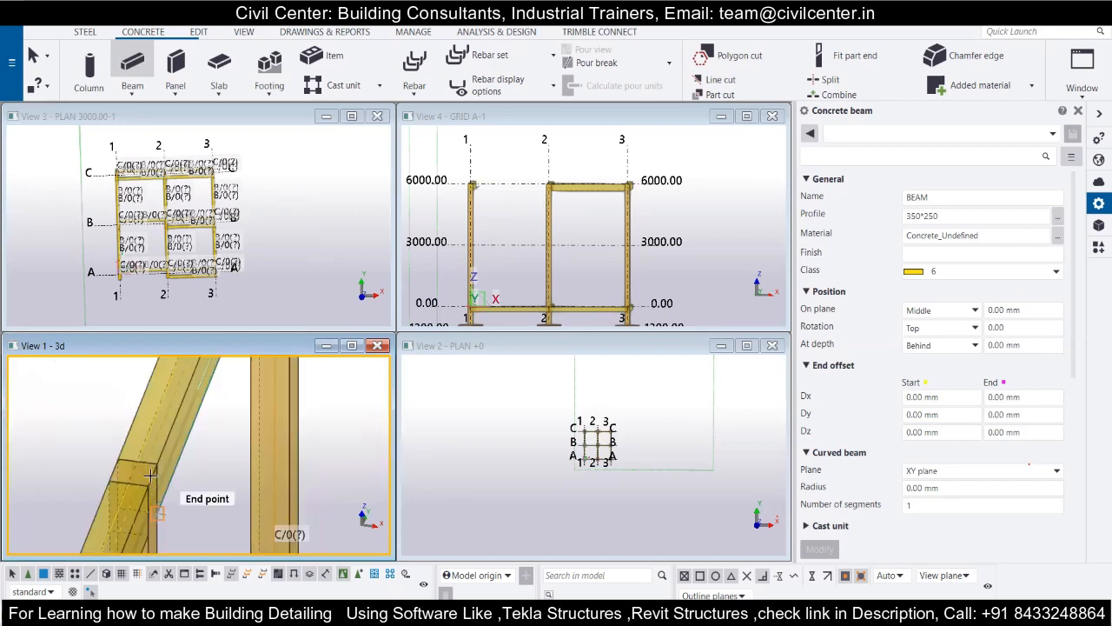
scroll(135, 451, "up", 2)
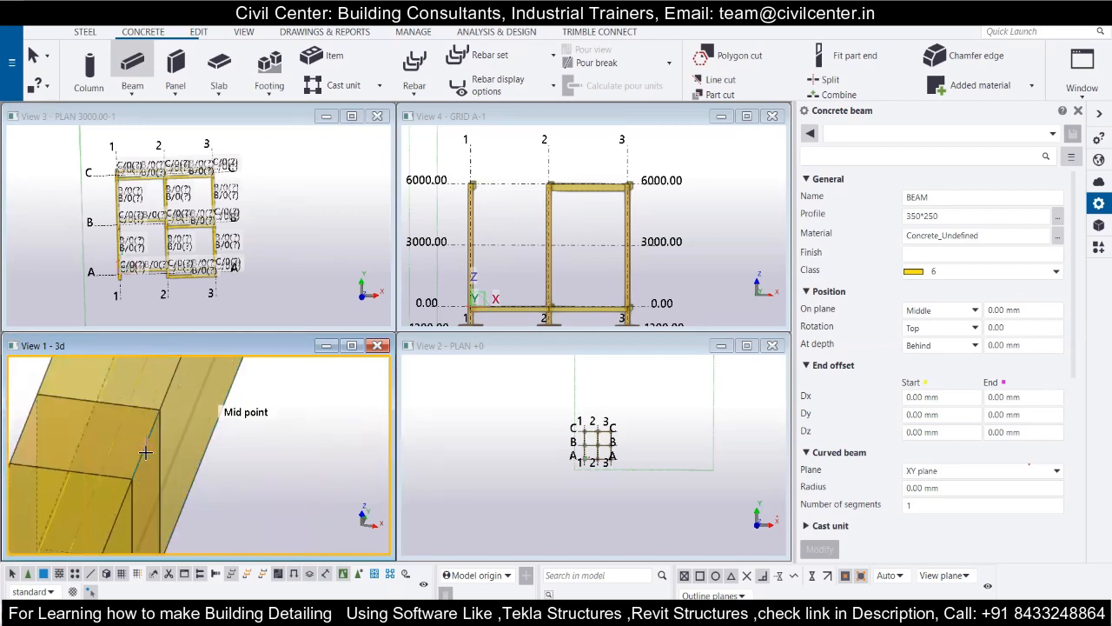
left_click(145, 450)
scroll(145, 451, "down", 5)
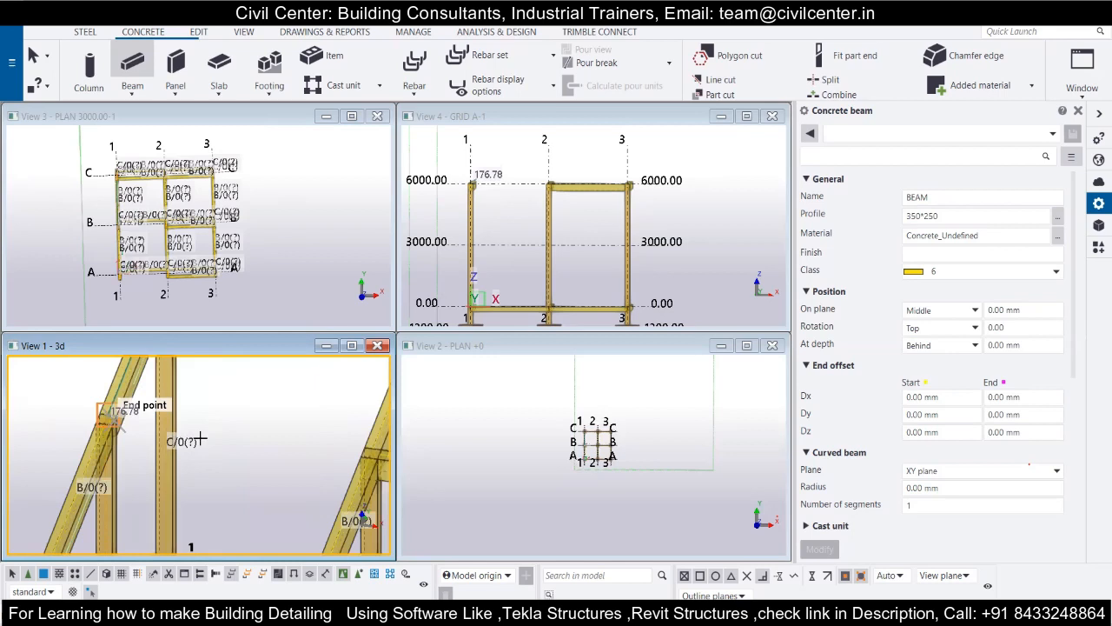
scroll(296, 441, "up", 4)
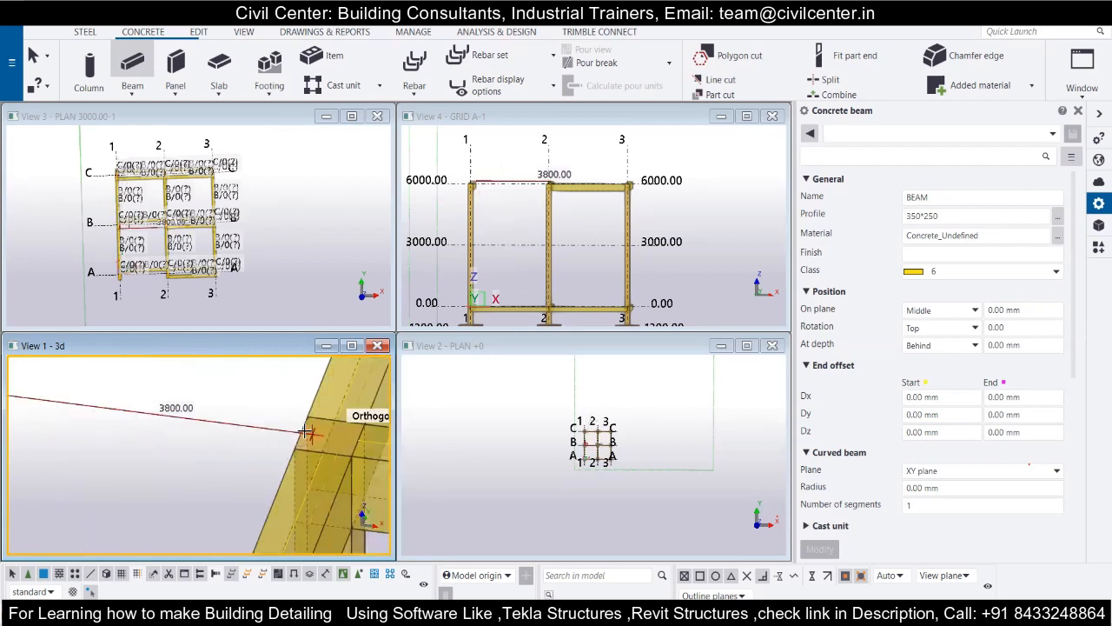
left_click(303, 433)
scroll(295, 434, "down", 5)
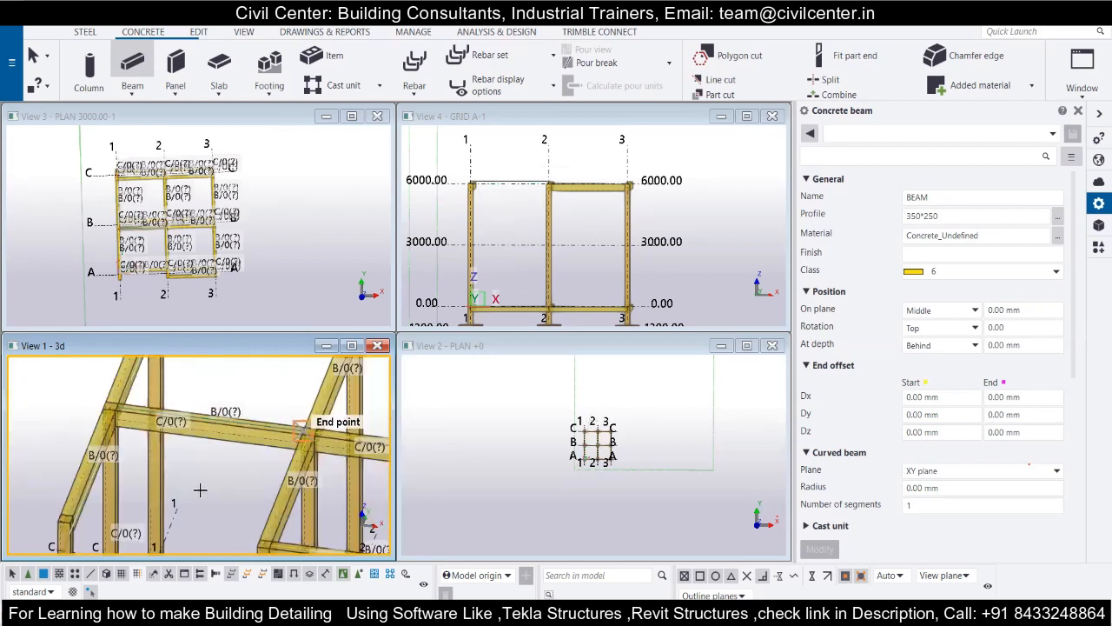
Add the 350*250 roof beam along grid line A between grid lines 1 and 2 and end the beam command.
middle_click_drag(214, 455, 223, 420, "ctrl")
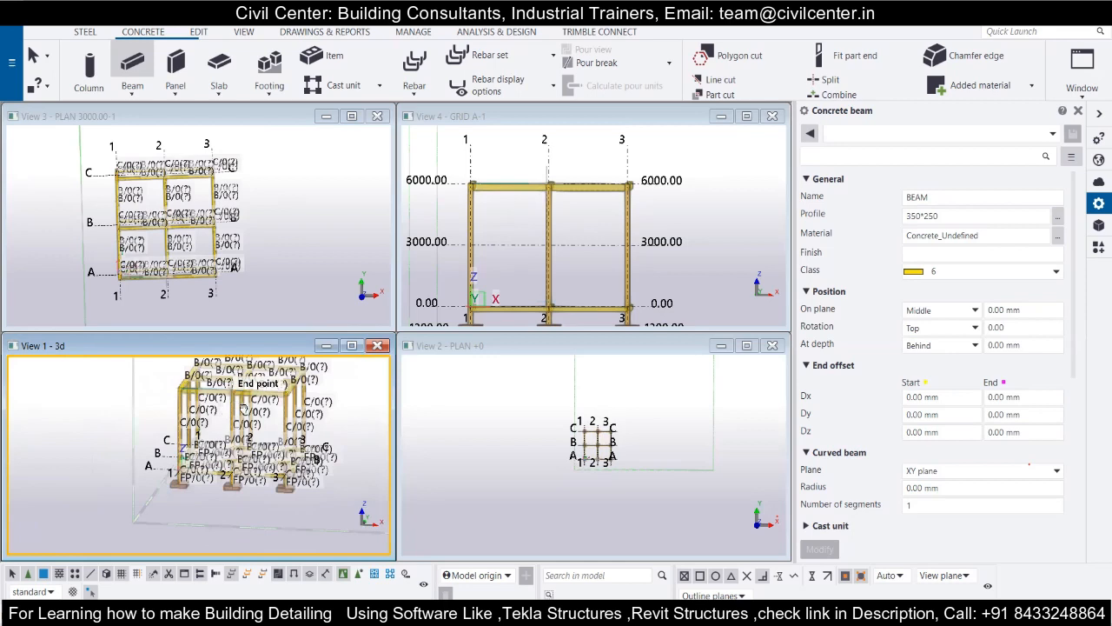
scroll(226, 430, "up", 5)
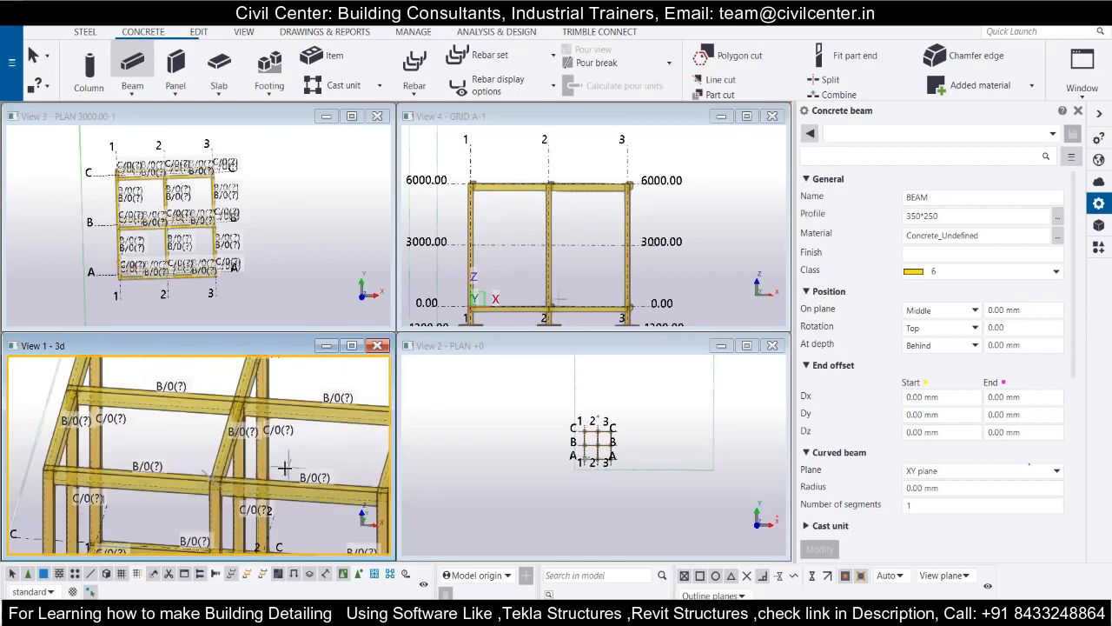
scroll(284, 468, "down", 5)
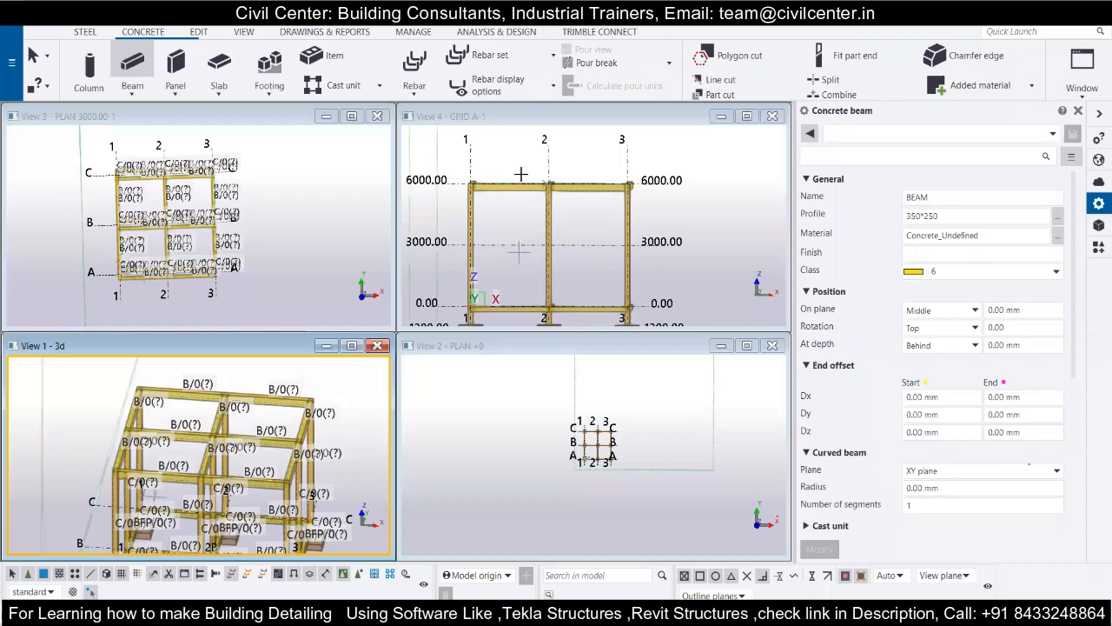
scroll(520, 174, "down", 1)
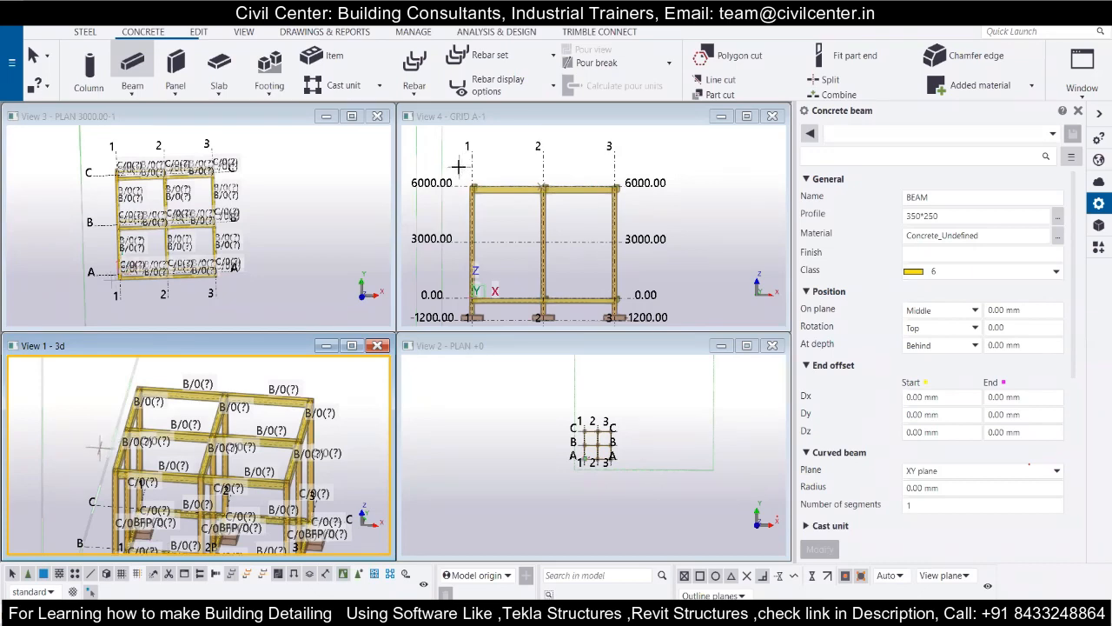
key("Escape")
Select the five roof beams at grid A and in bay A-B from the grid A elevation and copy them linearly with dZ -3000.
left_click_drag(458, 165, 647, 212)
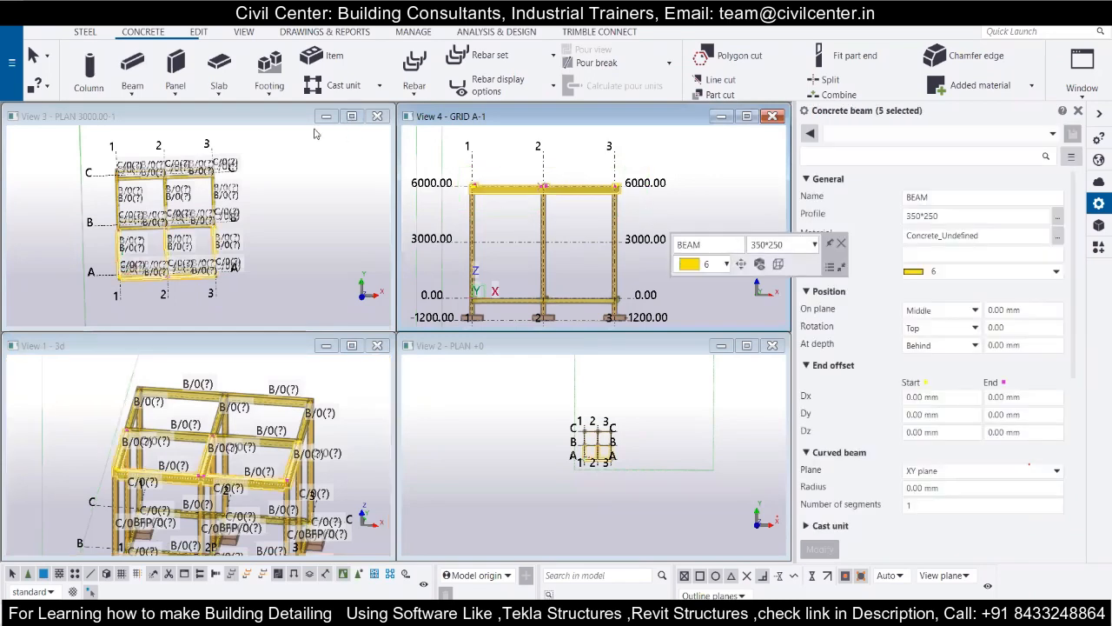
right_click(527, 193)
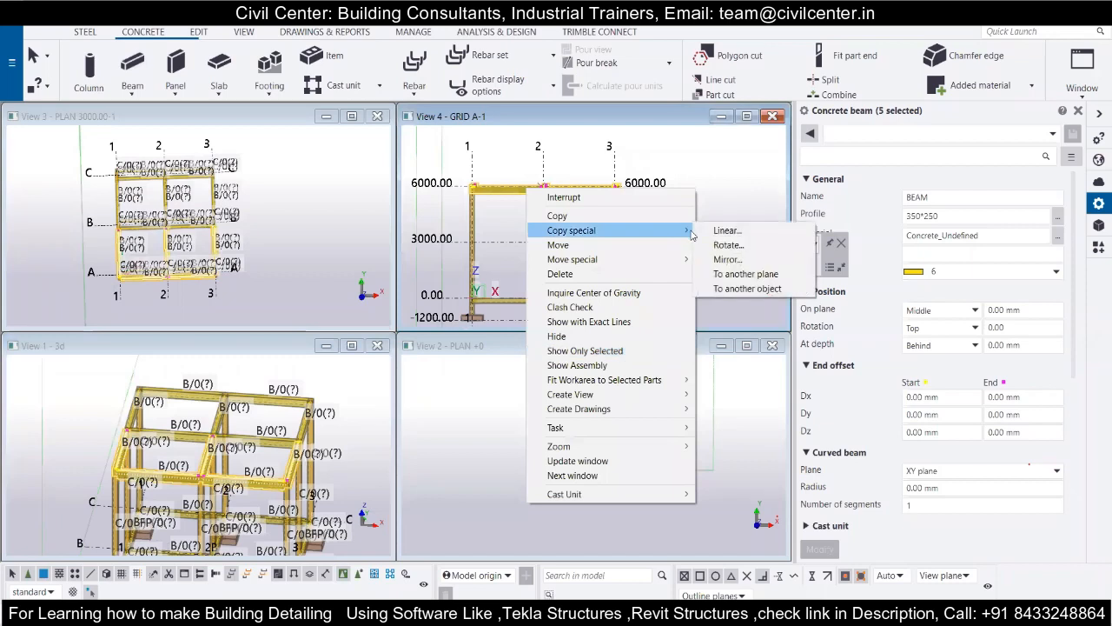
left_click(725, 230)
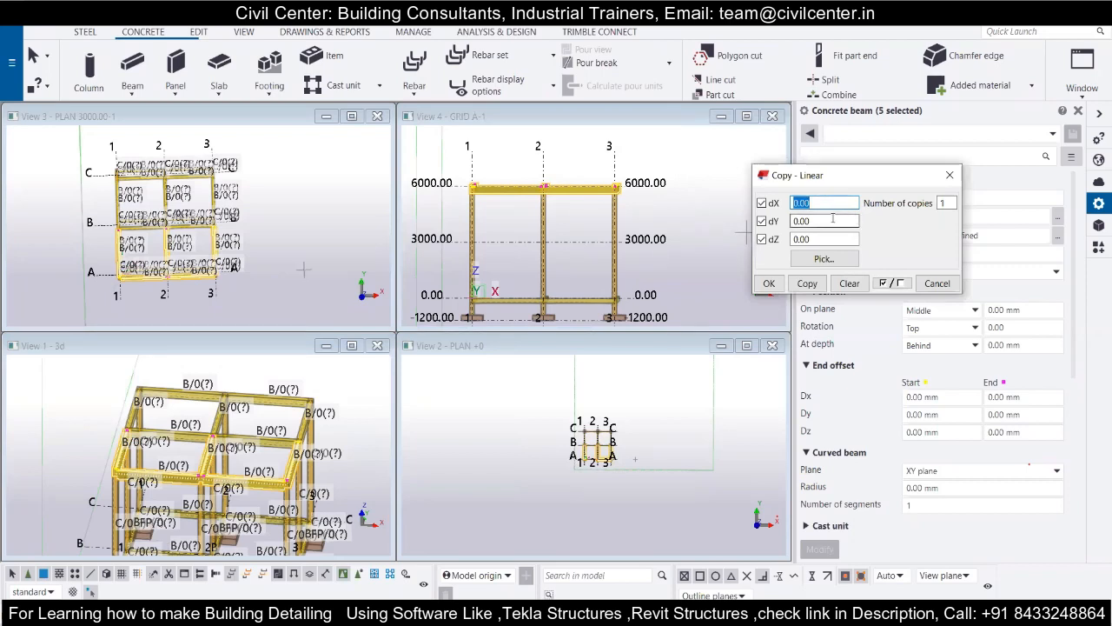
double_click(795, 241)
type("-3000")
scroll(743, 231, "up", 3)
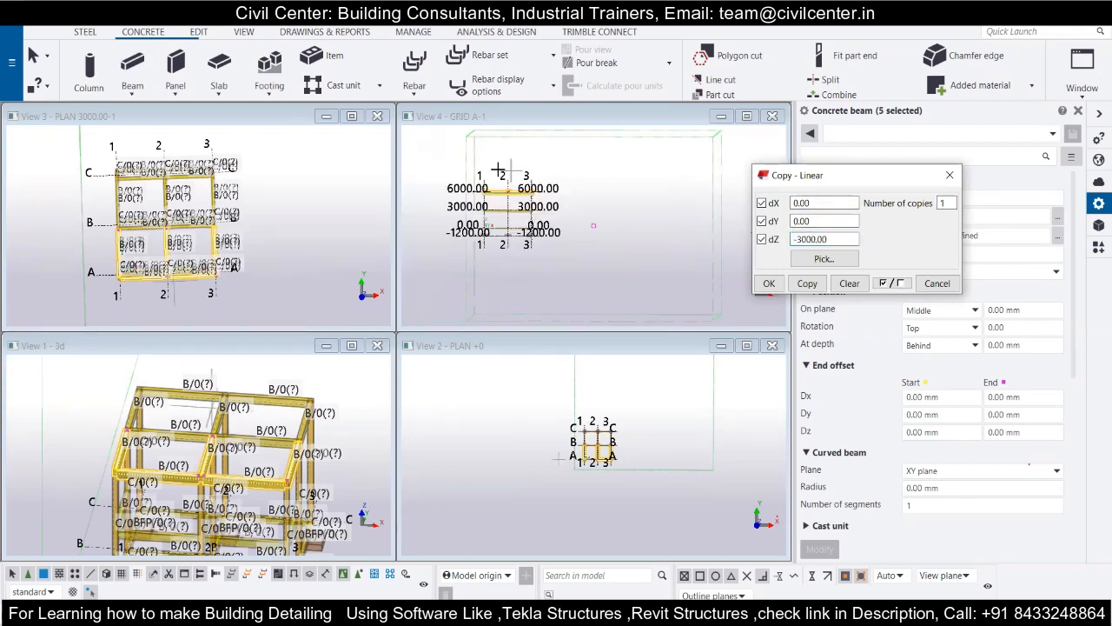
left_click(770, 283)
scroll(200, 296, "down", 2)
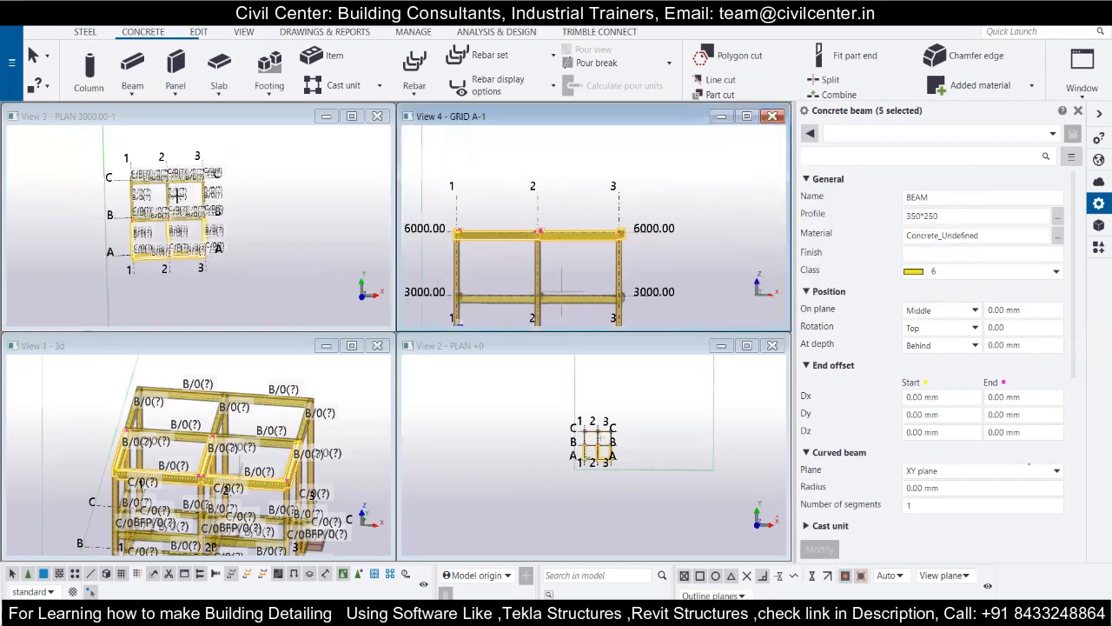
Maximize the 3D view so the whole concrete frame can be inspected.
scroll(185, 384, "down", 2)
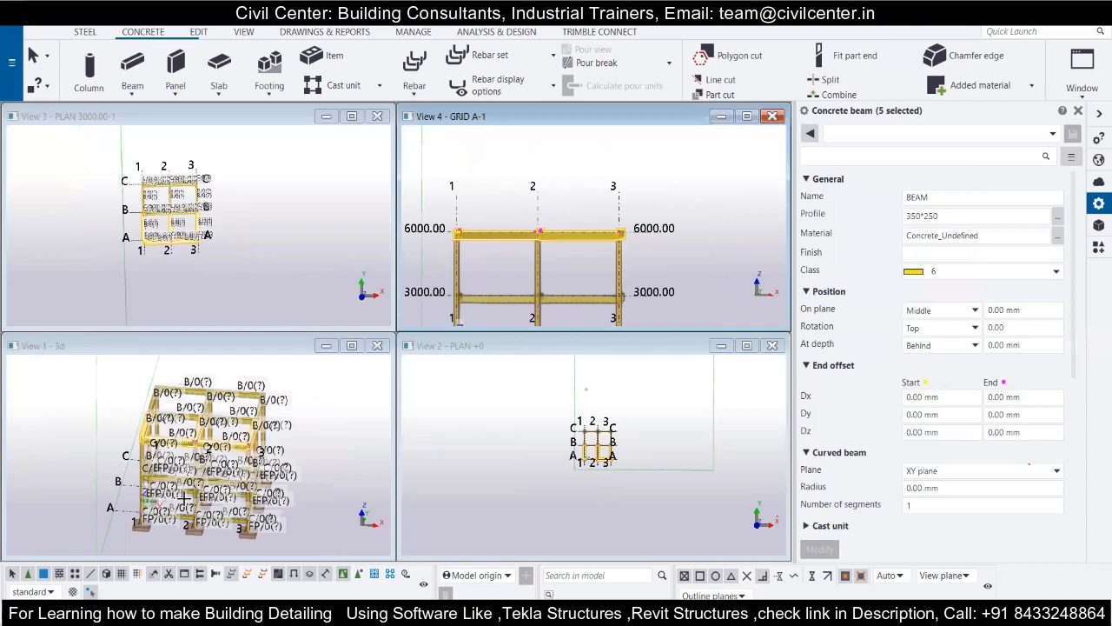
scroll(185, 497, "up", 3)
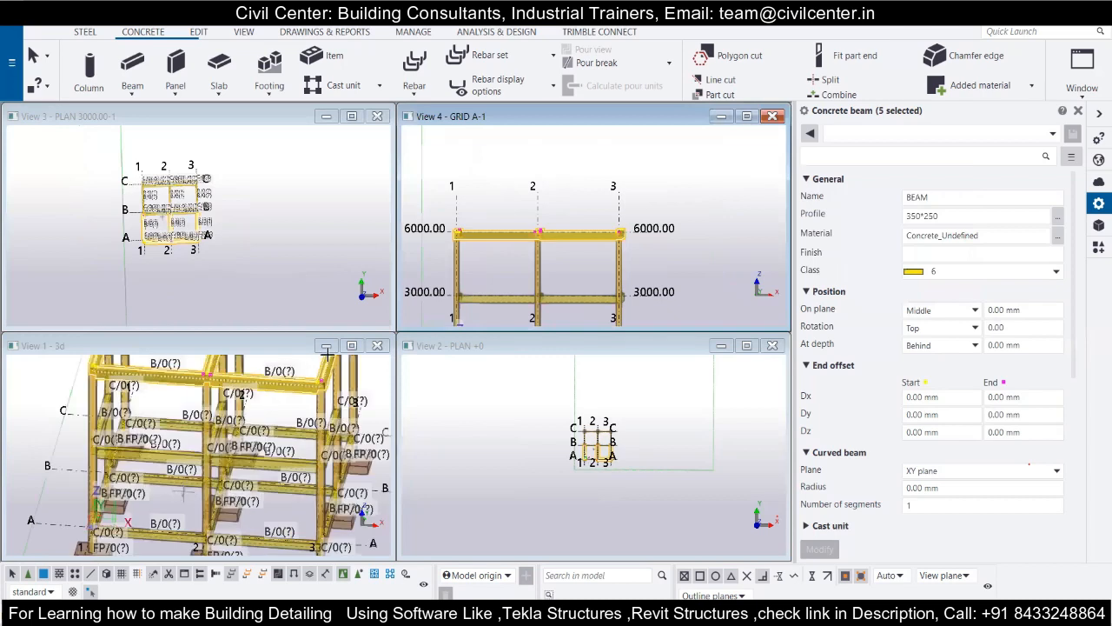
left_click(327, 351)
left_click(351, 346)
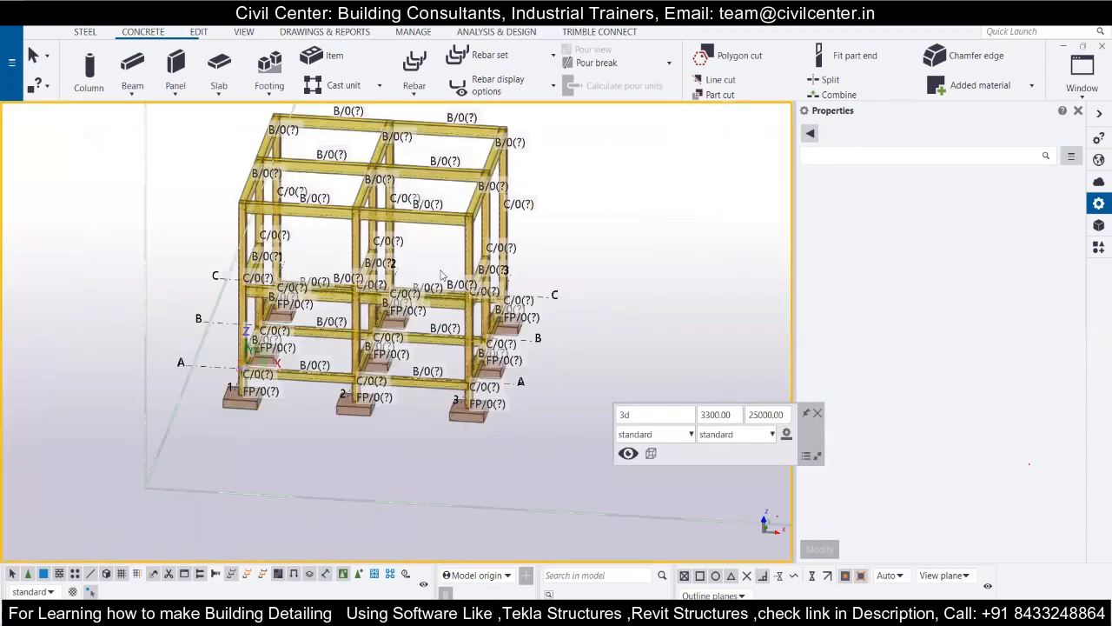
Delete the five copied 350*250 beams at the 3000 level in the 3D view.
middle_click_drag(461, 287, 539, 316, "ctrl")
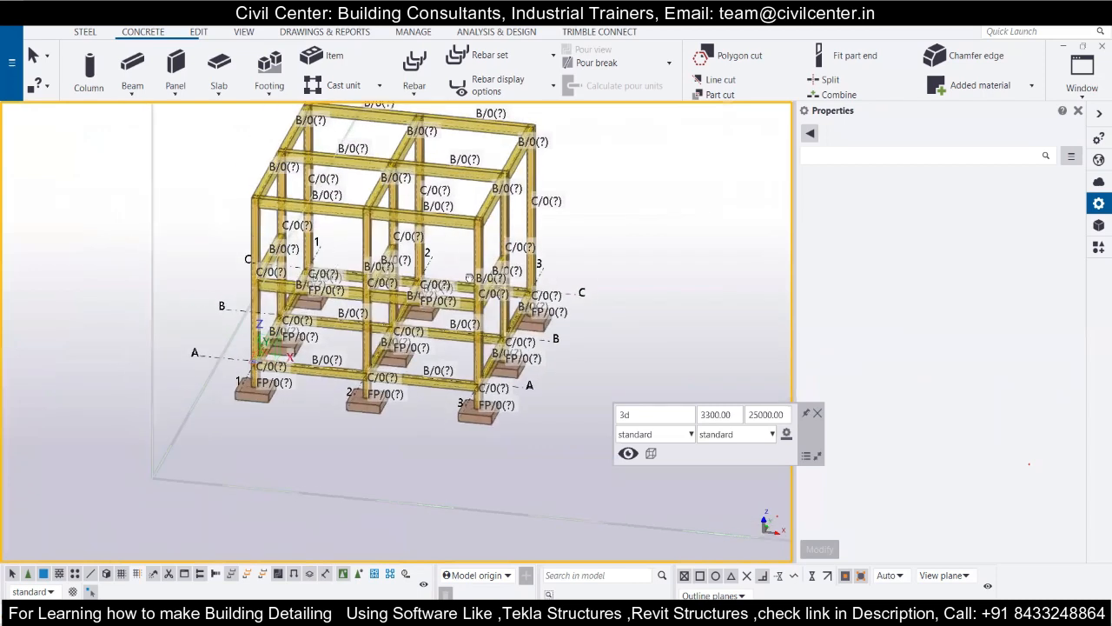
scroll(470, 277, "up", 2)
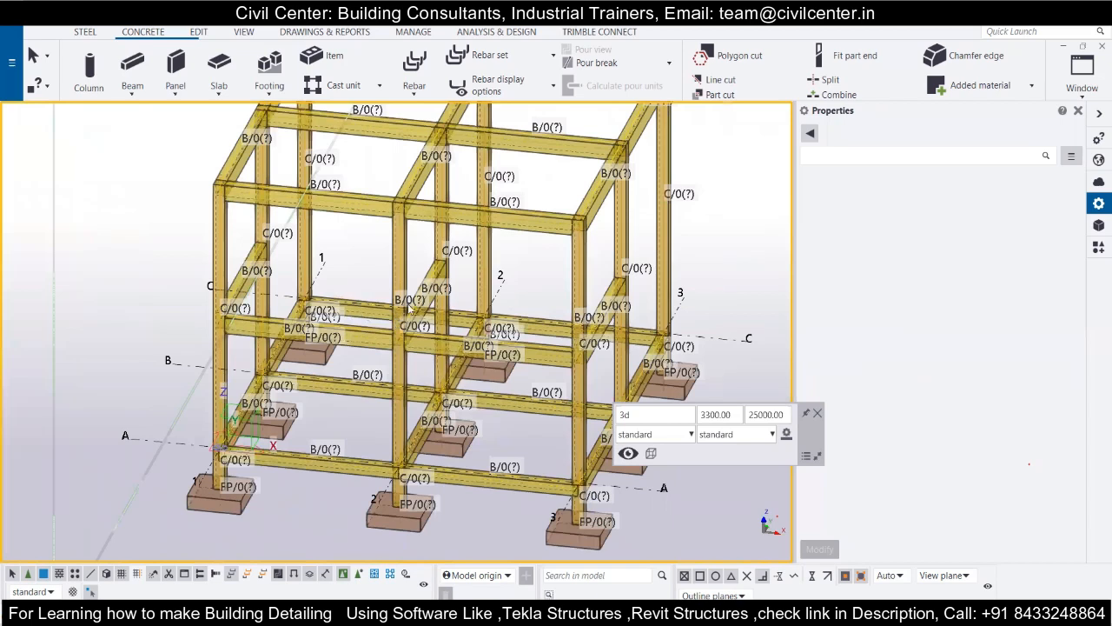
scroll(409, 307, "down", 2)
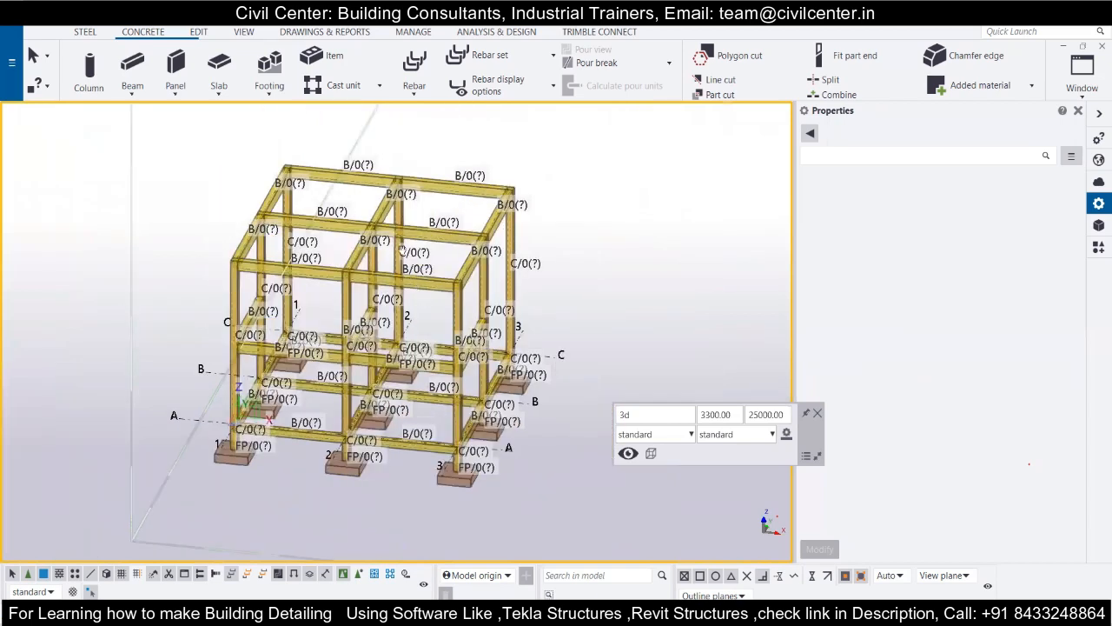
middle_click_drag(368, 330, 382, 310, "ctrl")
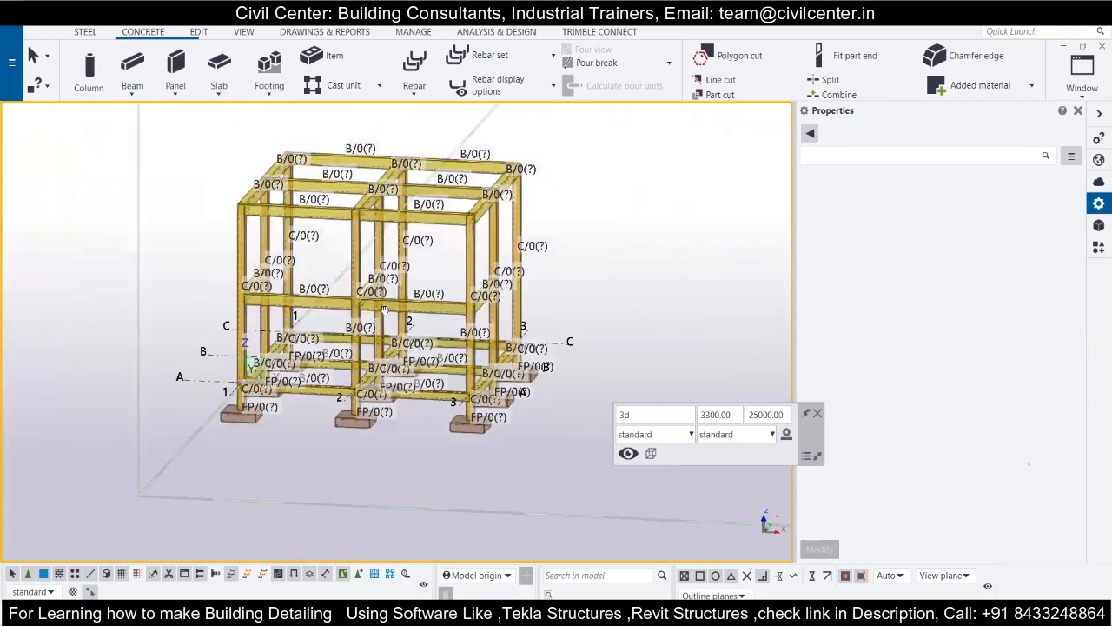
left_click_drag(286, 204, 615, 270)
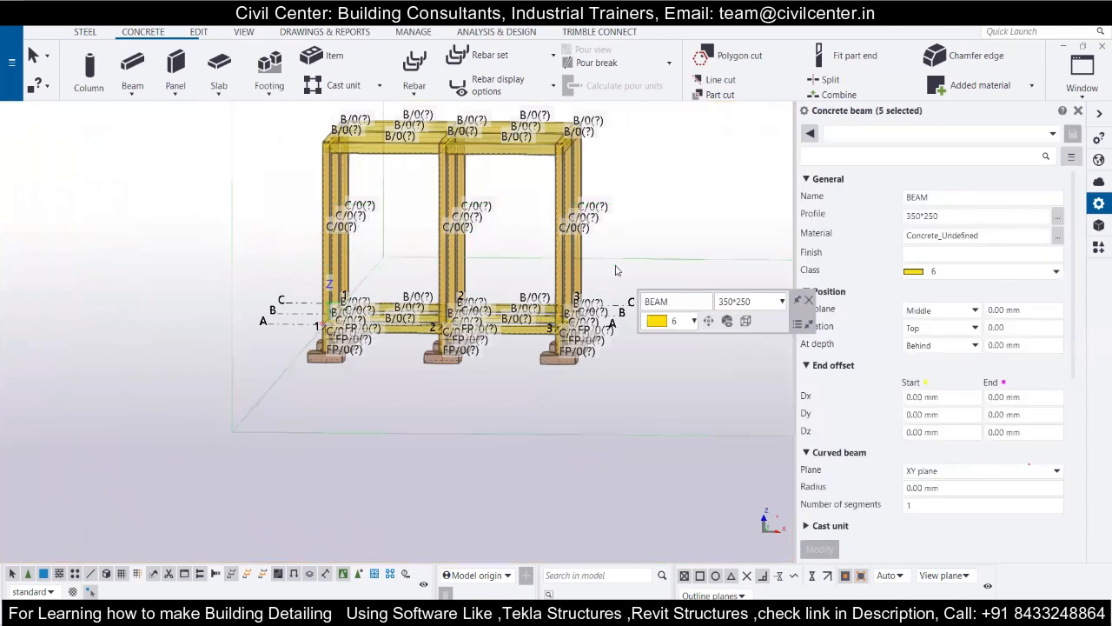
Select all twelve 350*250 roof beams in the 3D view and make one linear copy of them with dZ -3000.
scroll(500, 377, "down", 2)
left_click_drag(338, 144, 598, 217)
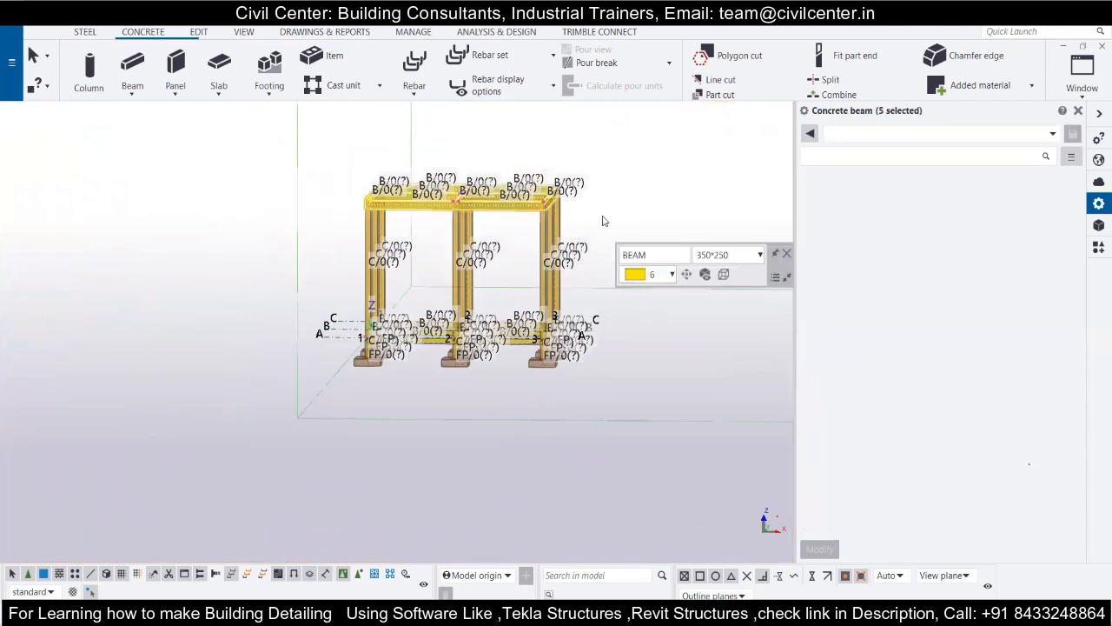
right_click(539, 203)
mouse_move(599, 242)
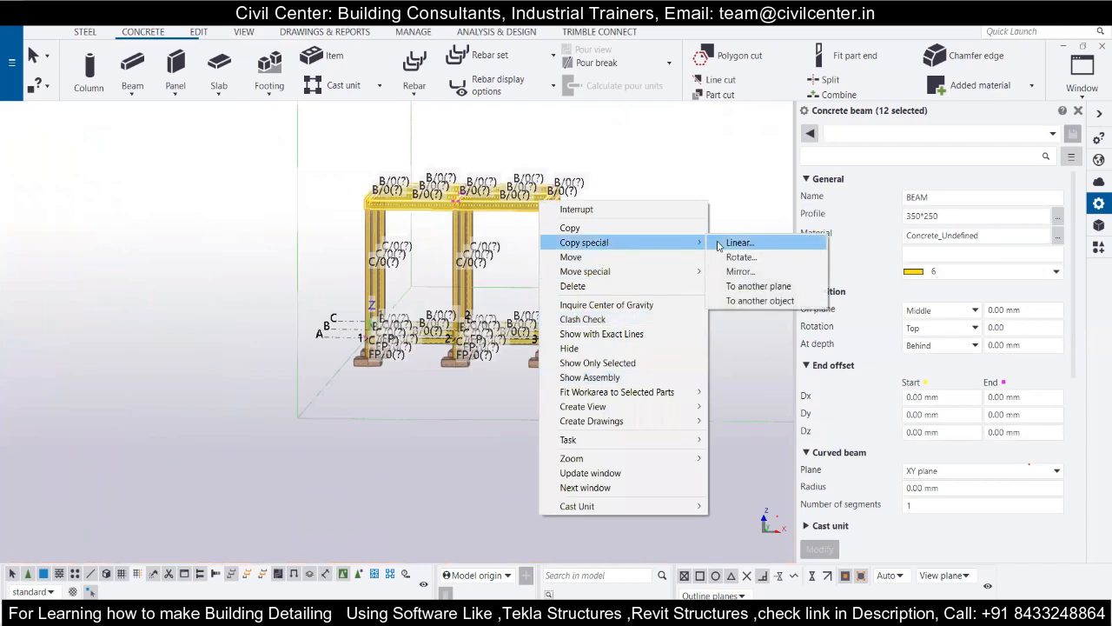
left_click(732, 244)
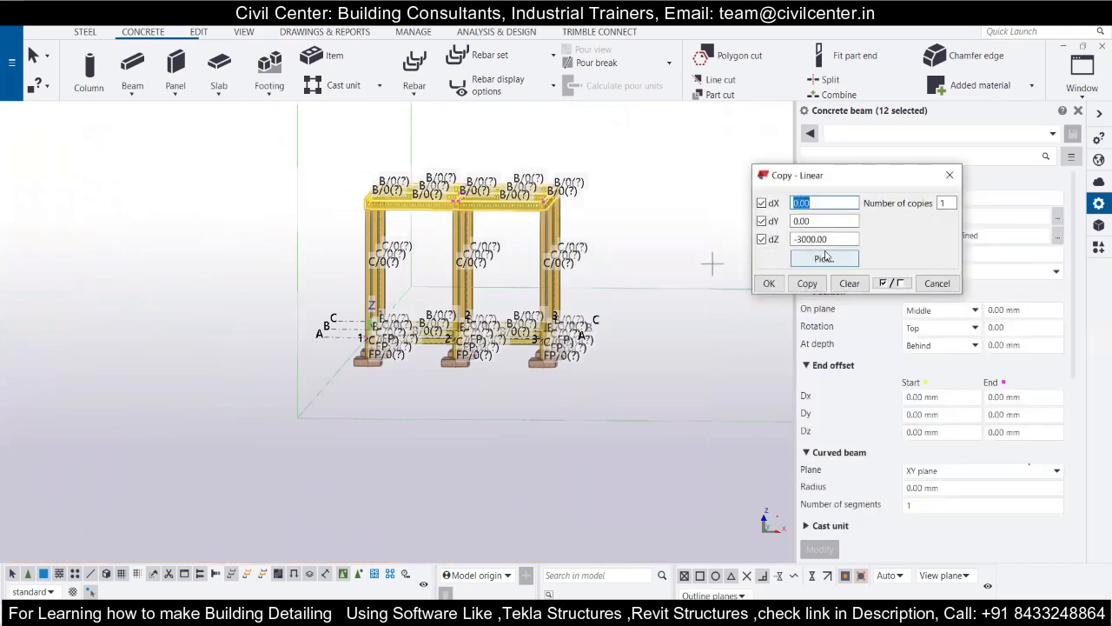
left_click(806, 283)
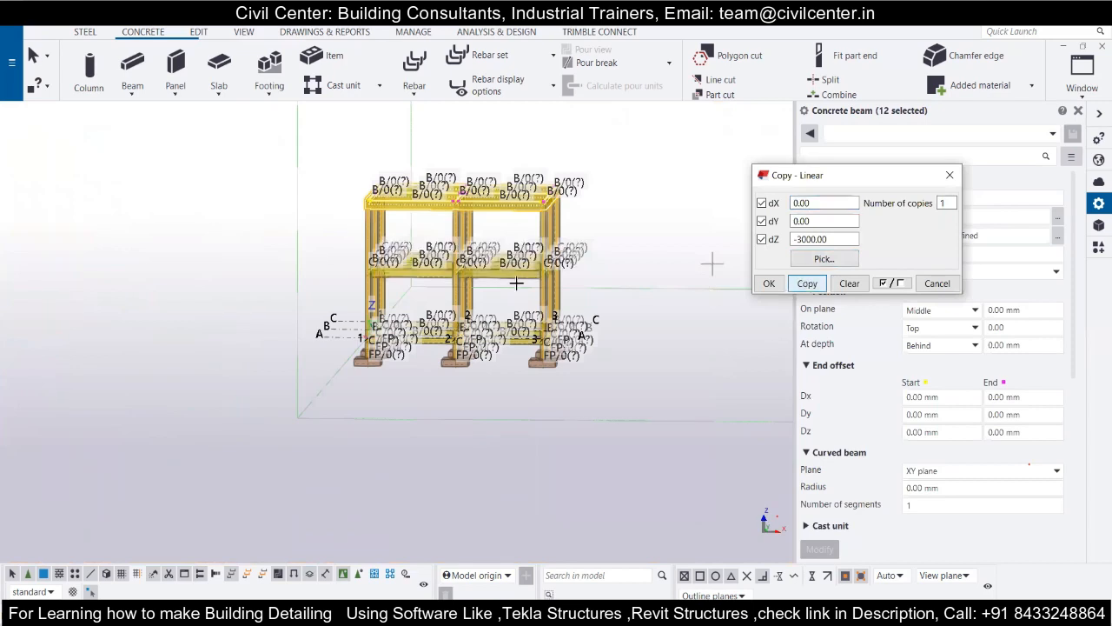
left_click(769, 283)
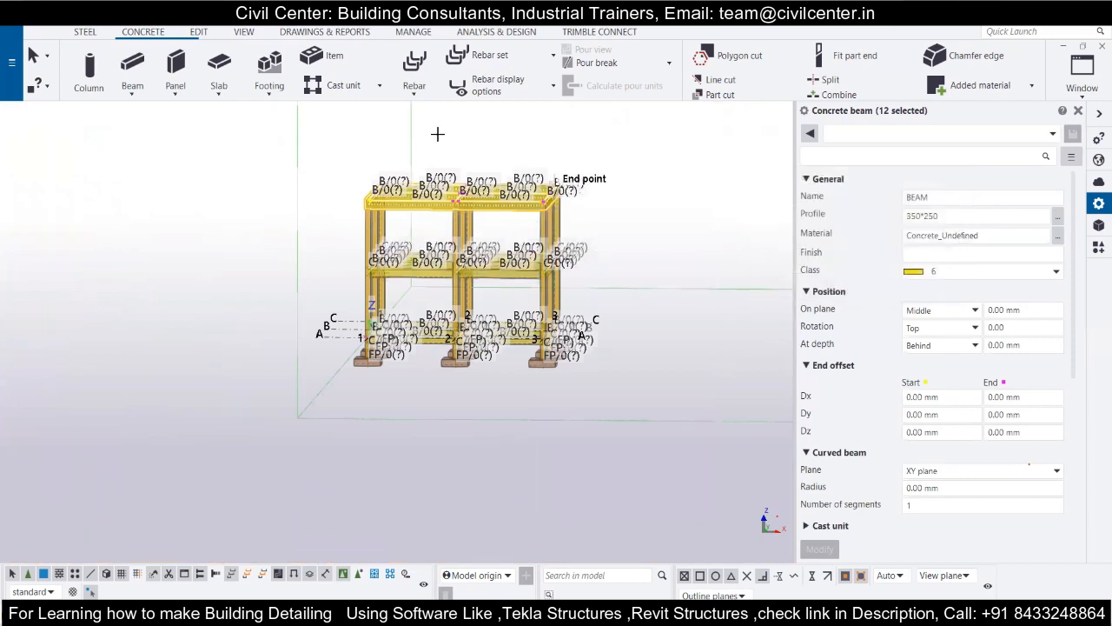
scroll(540, 197, "up", 5)
scroll(541, 196, "down", 5)
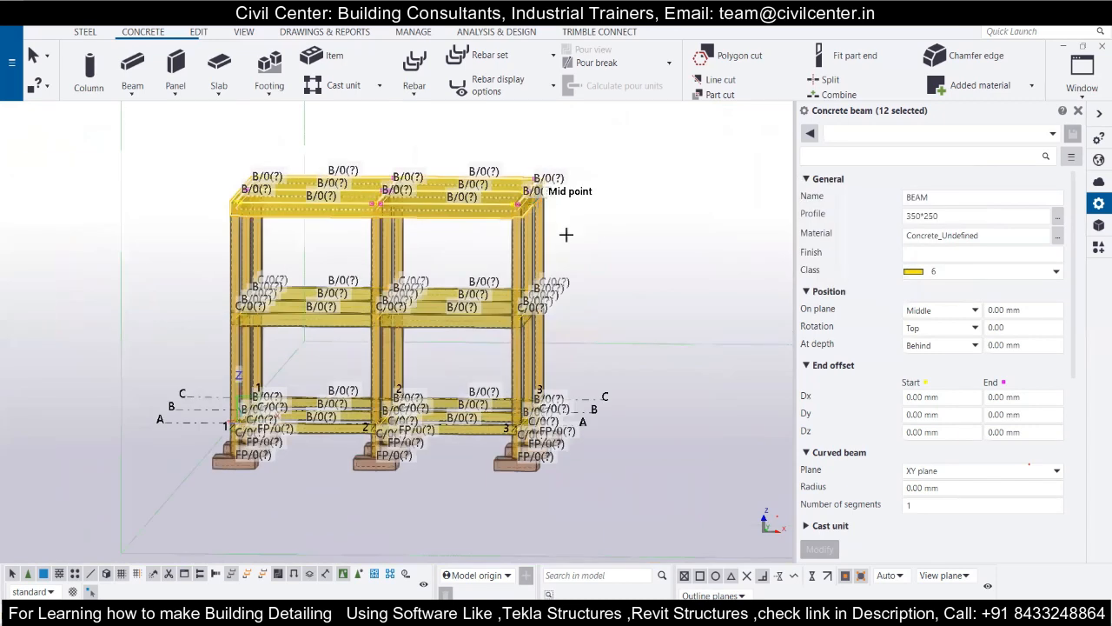
scroll(575, 227, "down", 2)
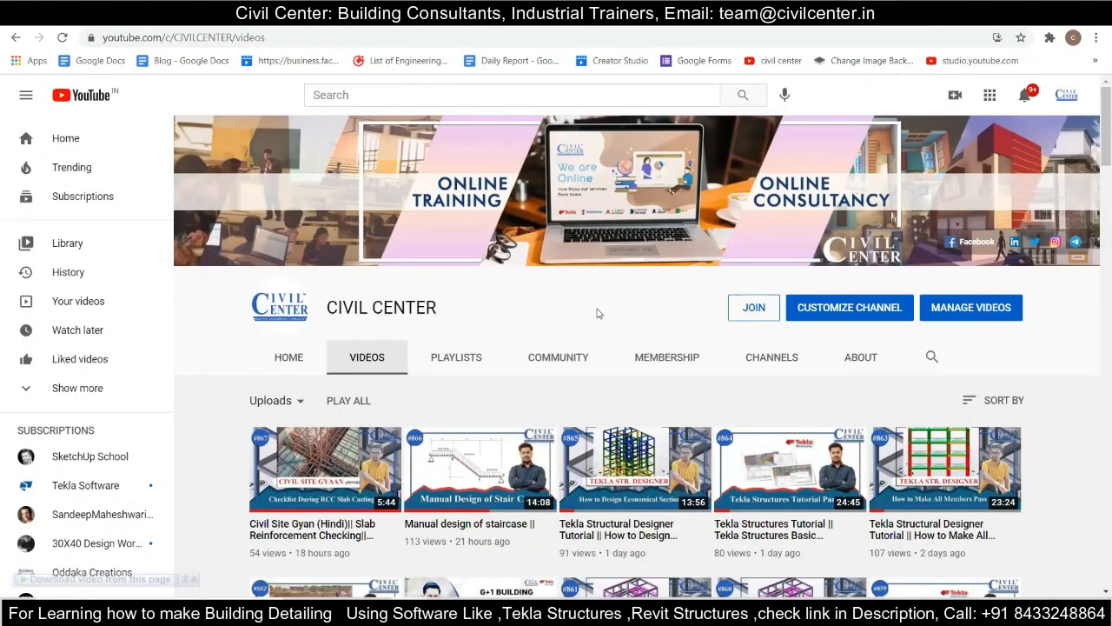
Browse the uploaded videos on Civil Center's YouTube channel and the page information and posts on its Facebook page.
scroll(597, 312, "down", 2)
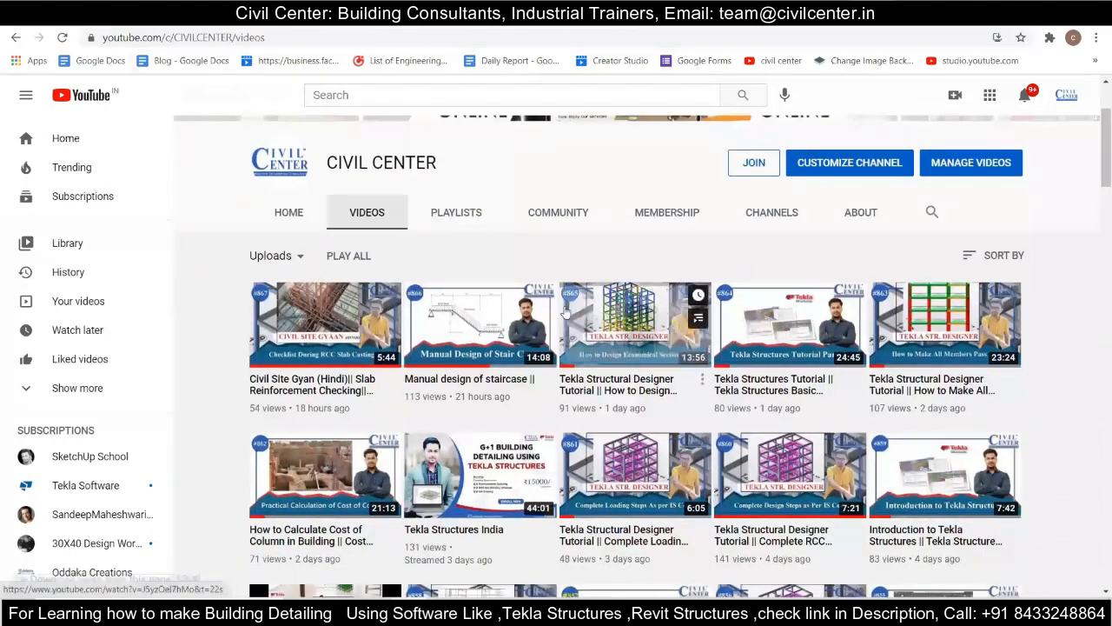
scroll(532, 300, "down", 4)
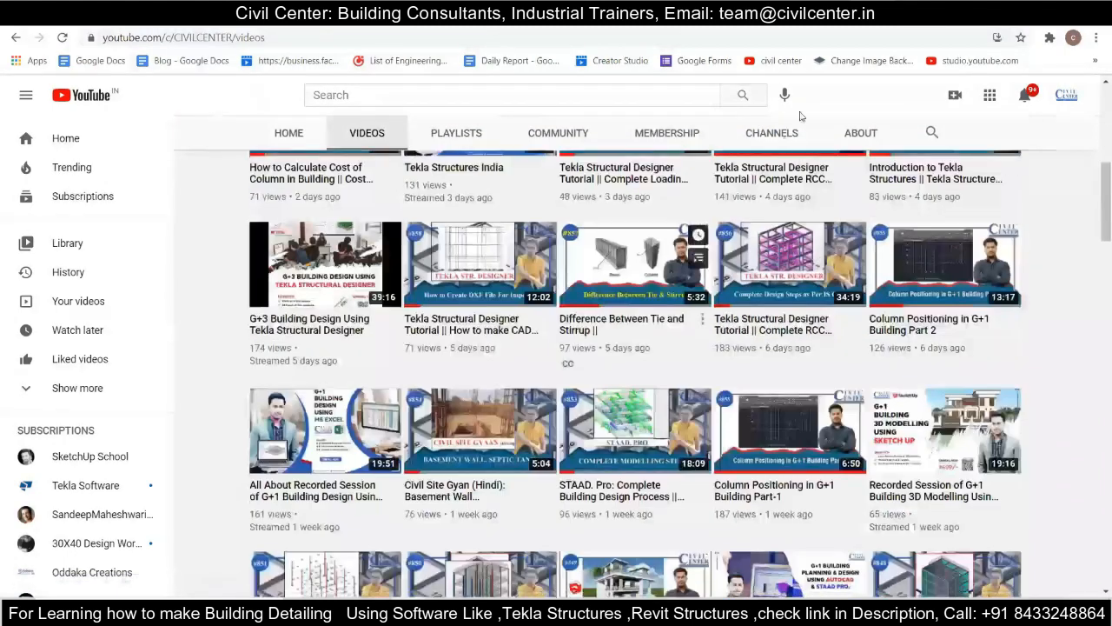
left_click(891, 13)
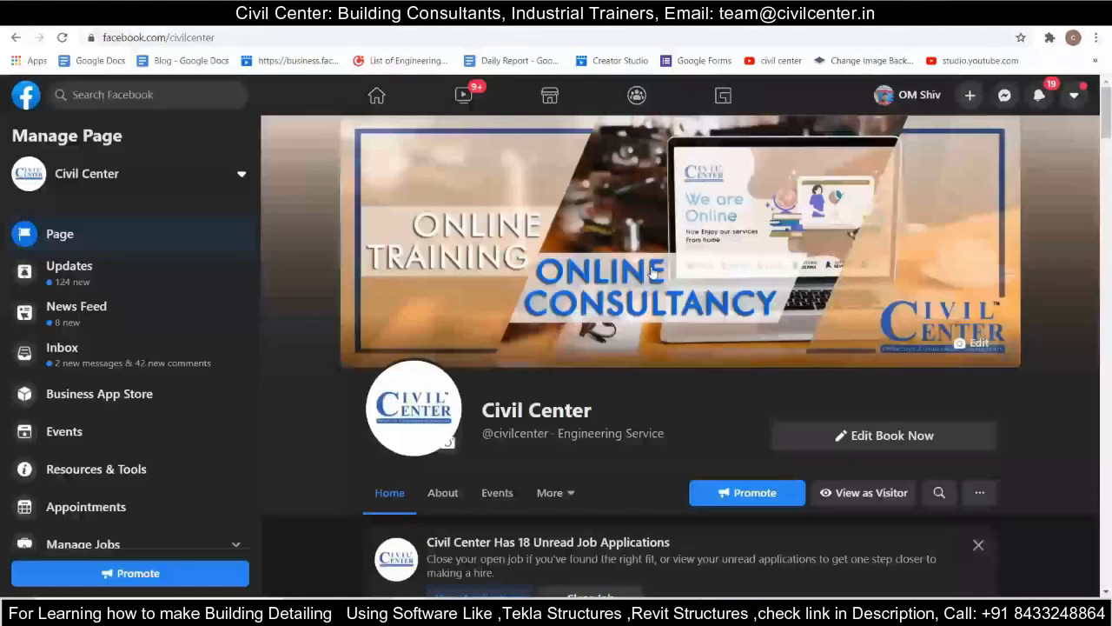
scroll(653, 268, "down", 3)
scroll(653, 267, "down", 10)
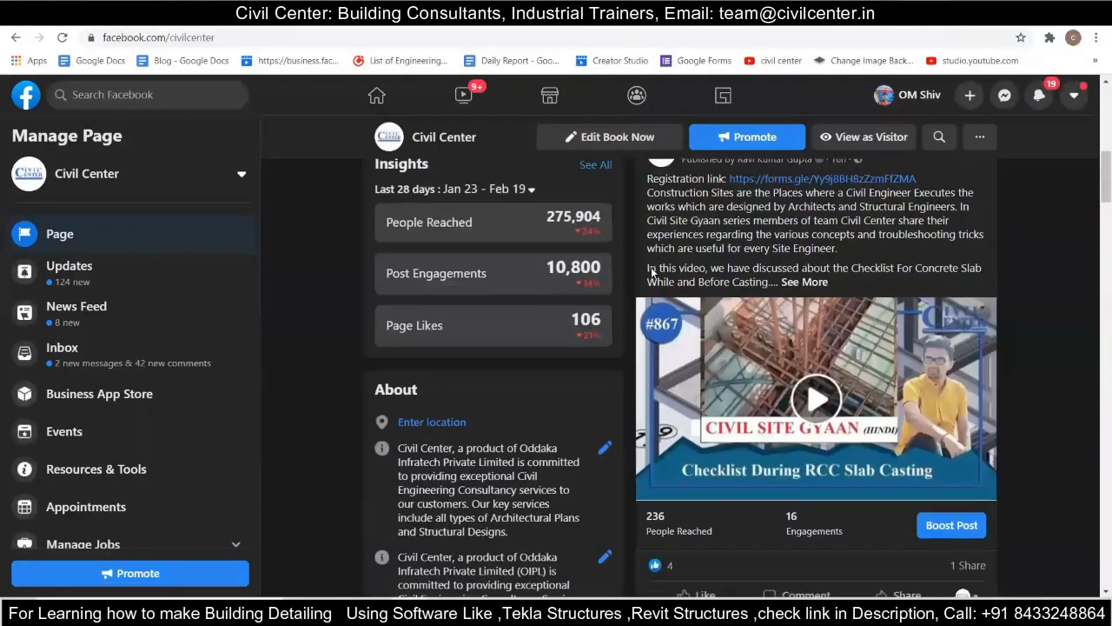
scroll(652, 273, "down", 5)
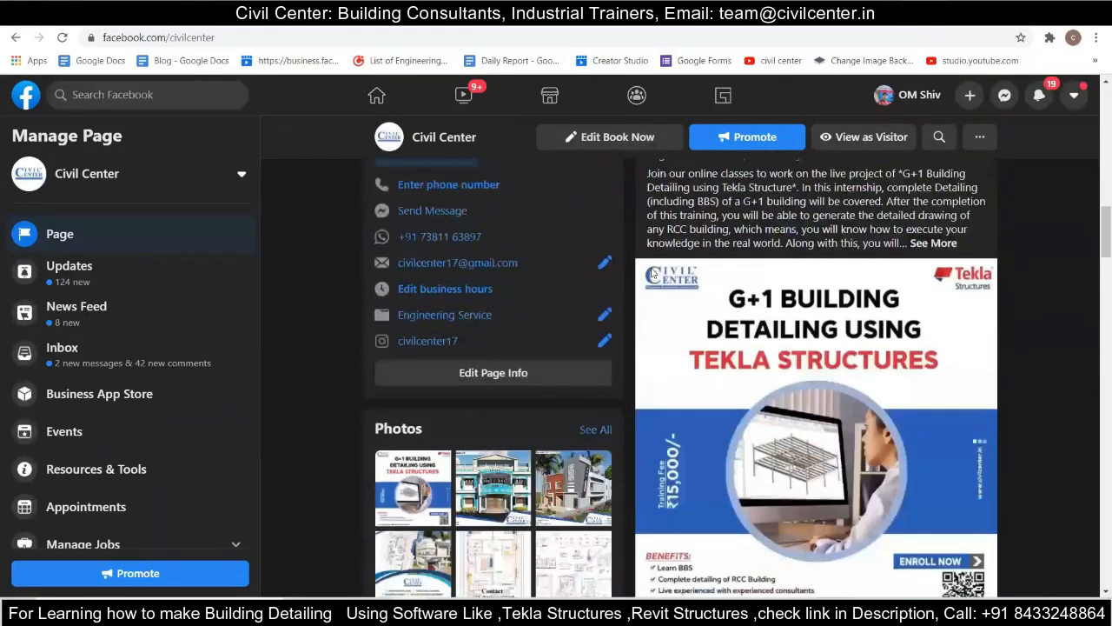
scroll(898, 315, "down", 1)
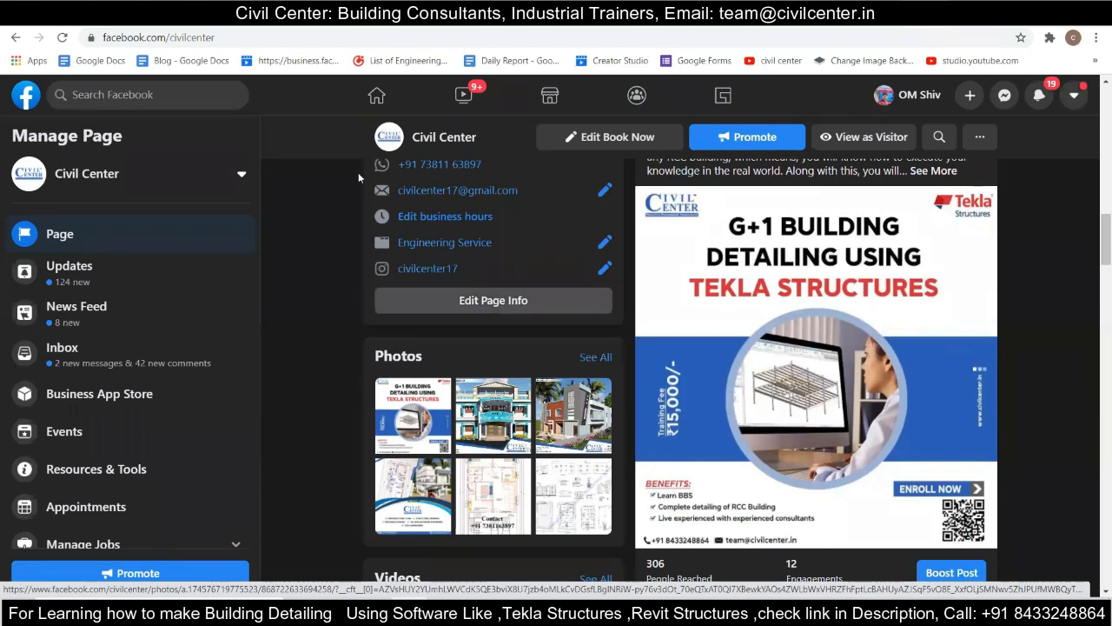
Switch to the Online Training Program form and review its training choices, contact fields, trainee type and referral question.
left_click(96, 14)
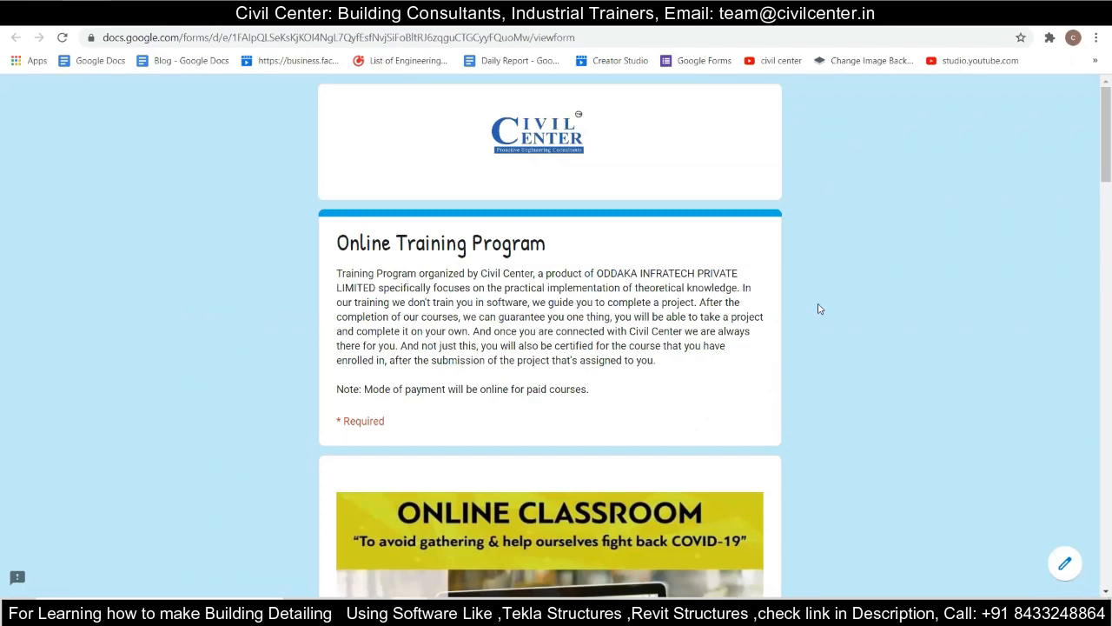
scroll(819, 308, "down", 6)
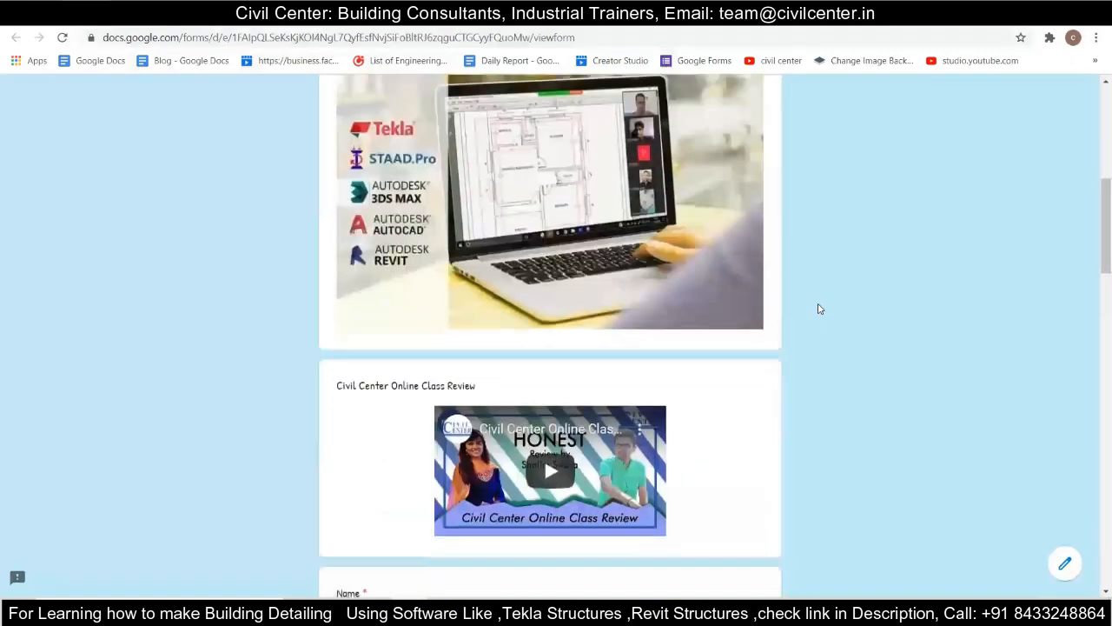
scroll(818, 308, "down", 3)
scroll(818, 309, "down", 10)
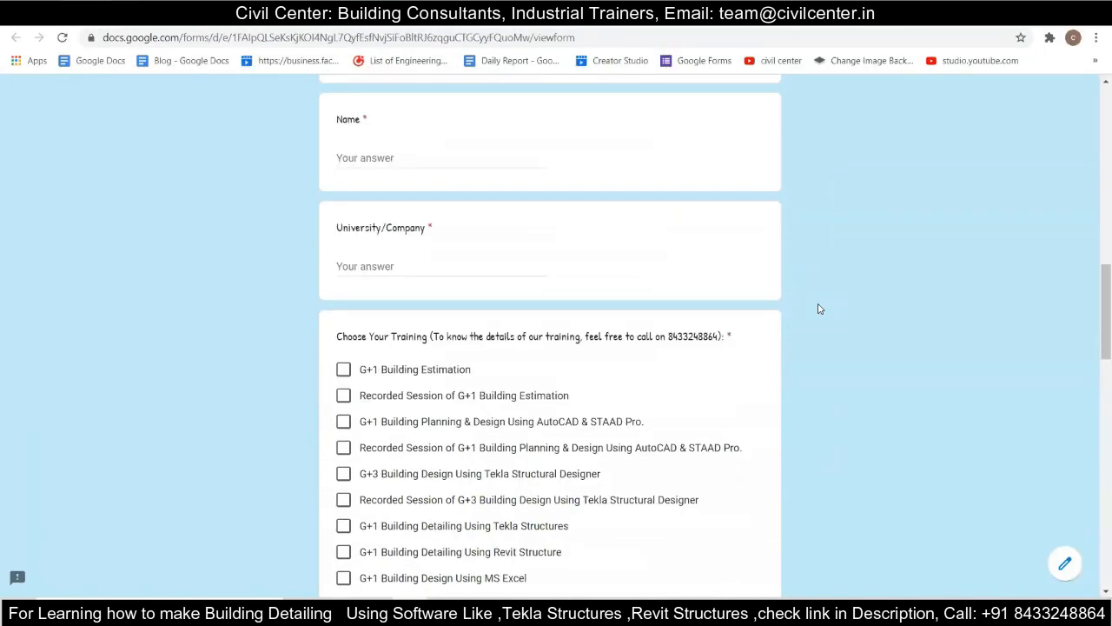
scroll(818, 309, "down", 4)
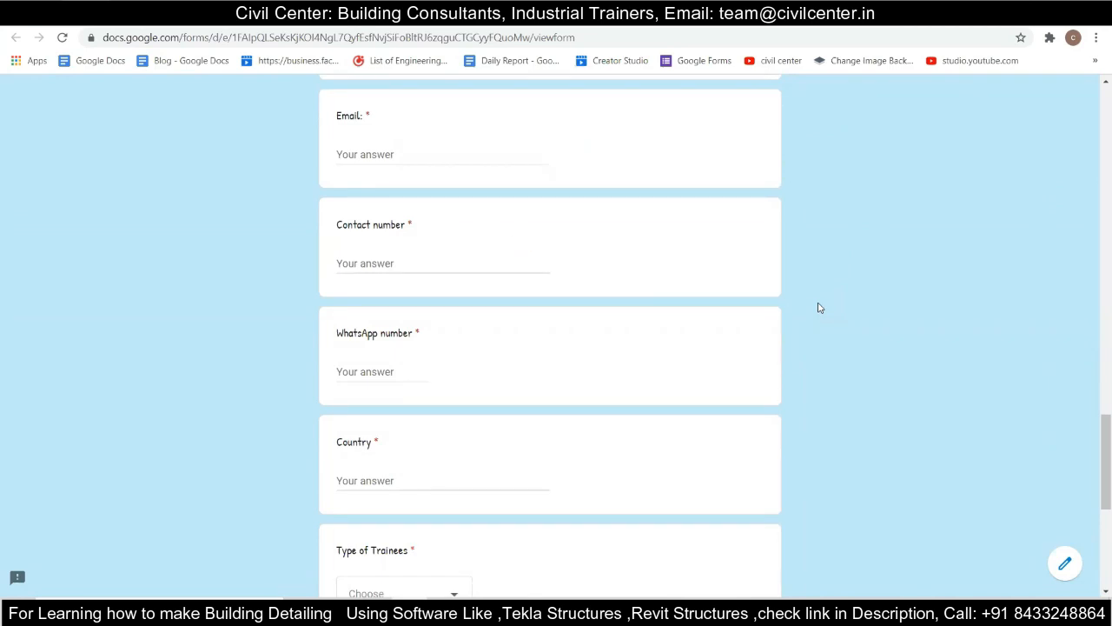
scroll(819, 309, "down", 1)
scroll(819, 307, "down", 3)
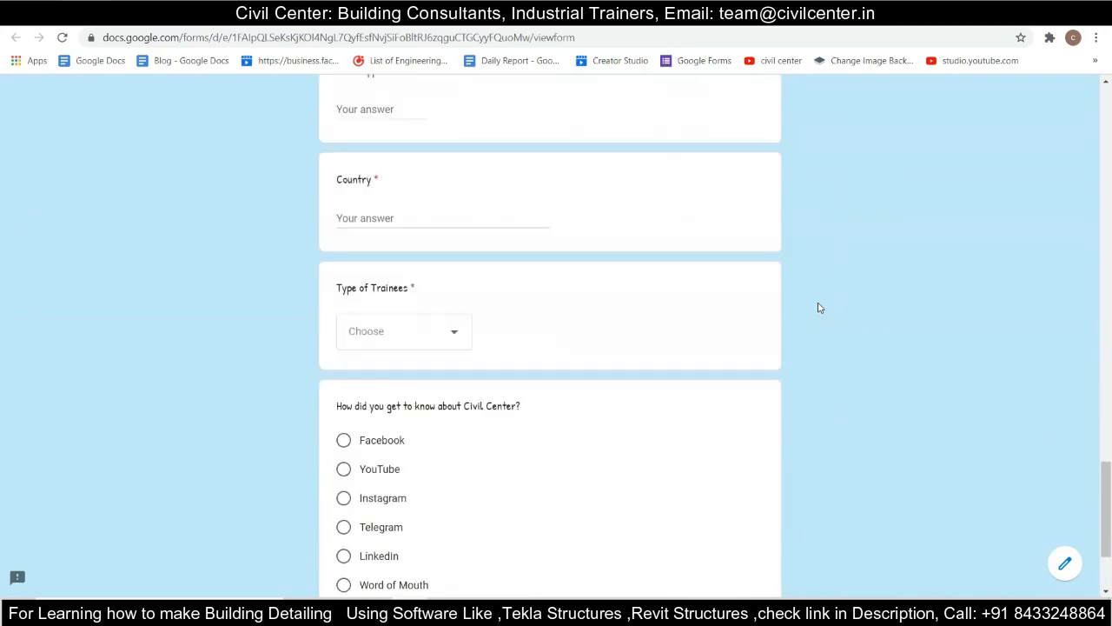